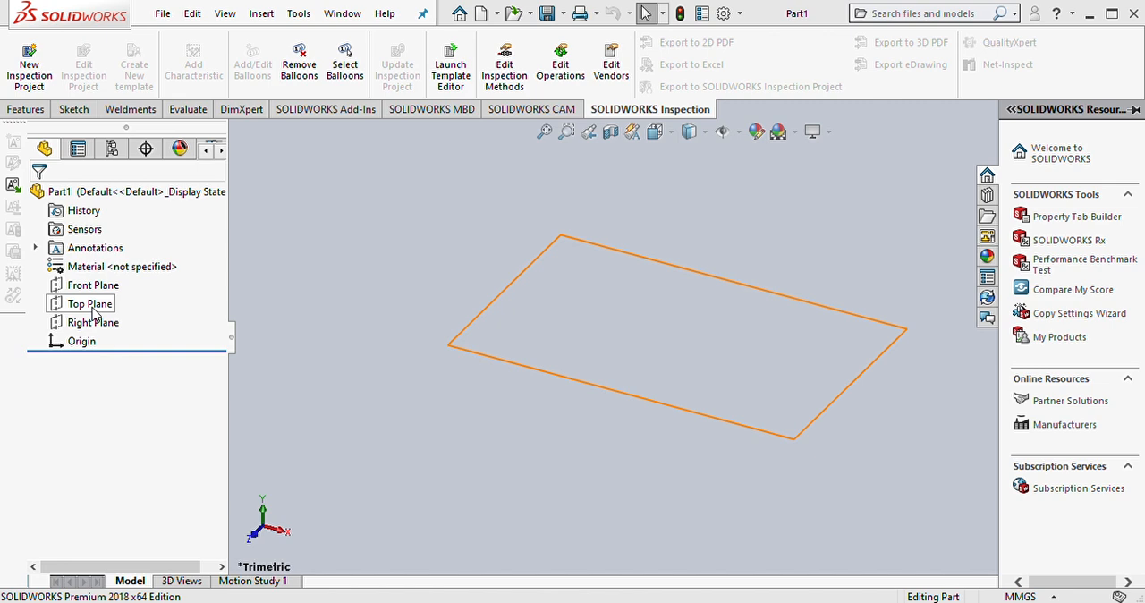
# Step: Set the document's unit system to IPS (inch, pound, second)
pyautogui.click(90, 304)
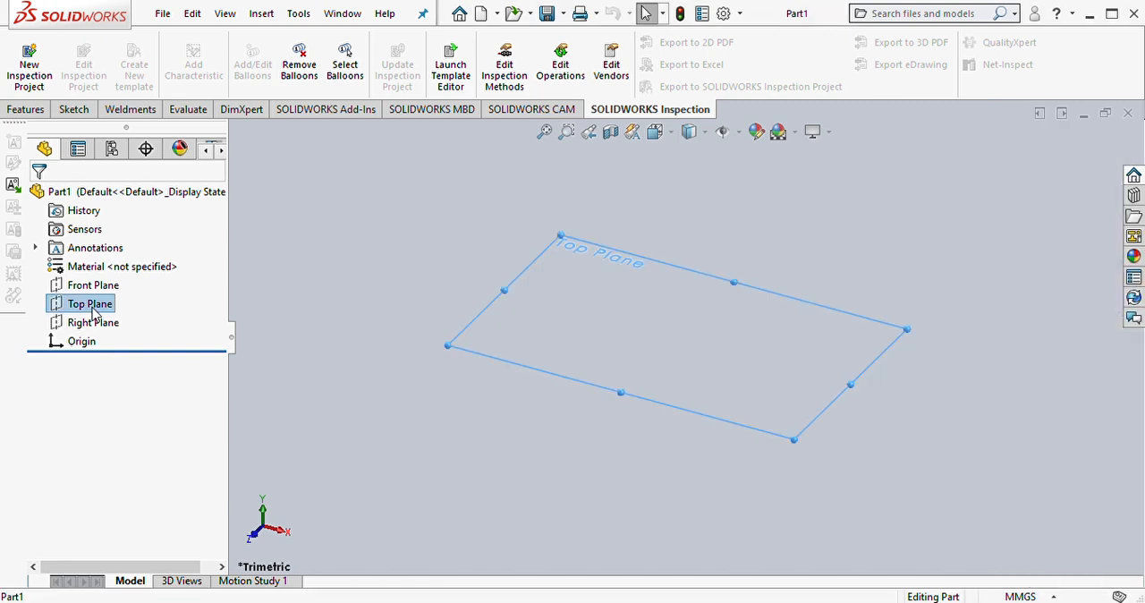
pyautogui.click(109, 287)
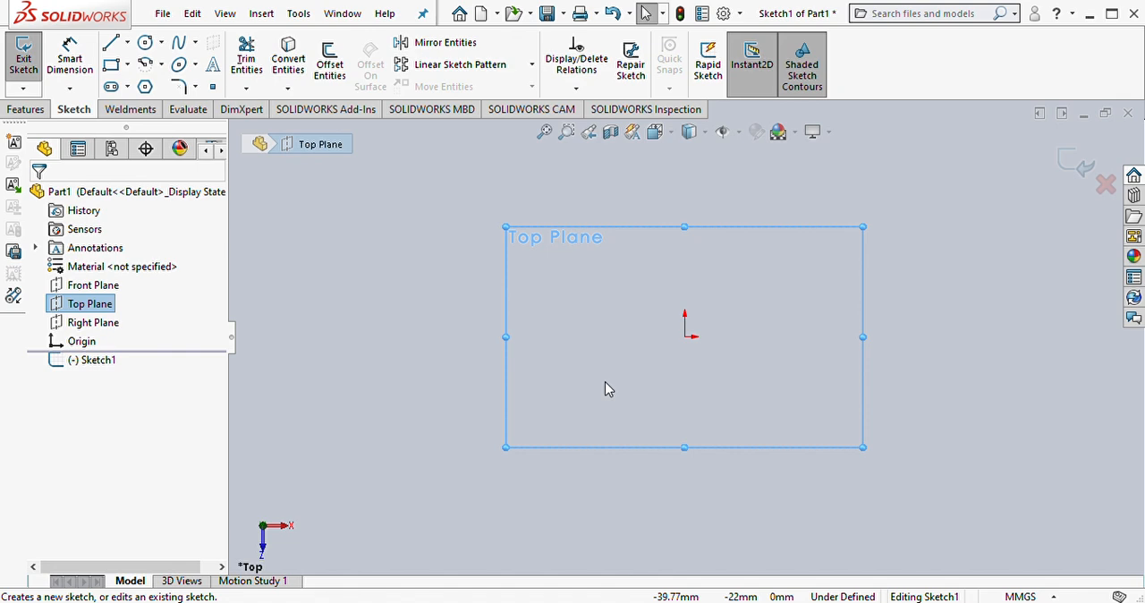
pyautogui.click(1052, 598)
pyautogui.click(1032, 552)
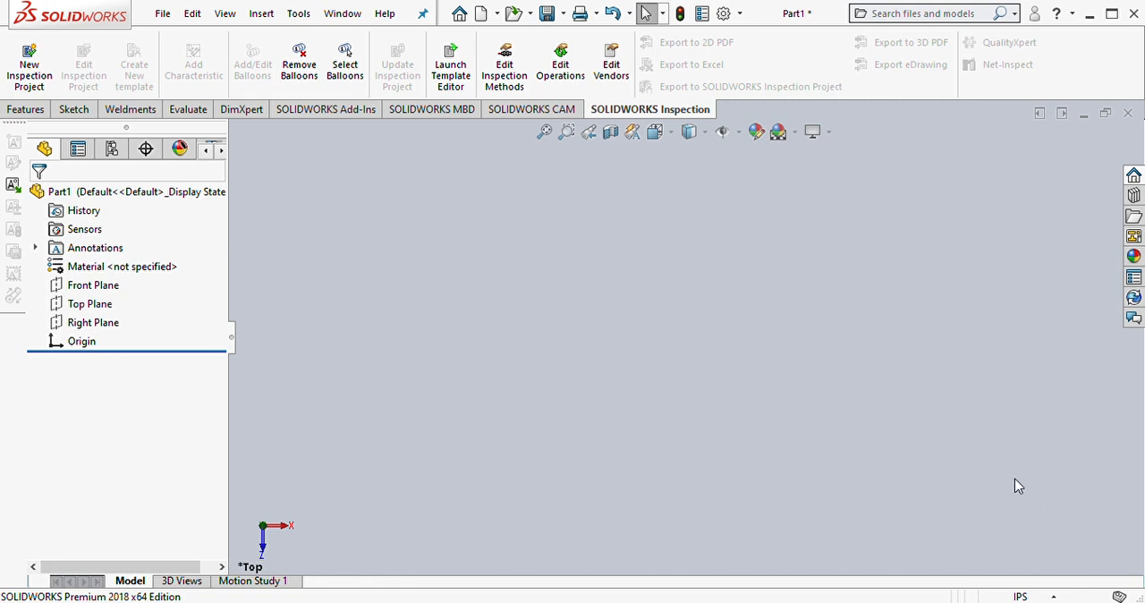
# Step: Start a sketch on the Top Plane and draw a center rectangle about 4.36 in high, centered on the origin
pyautogui.click(89, 304)
pyautogui.click(109, 285)
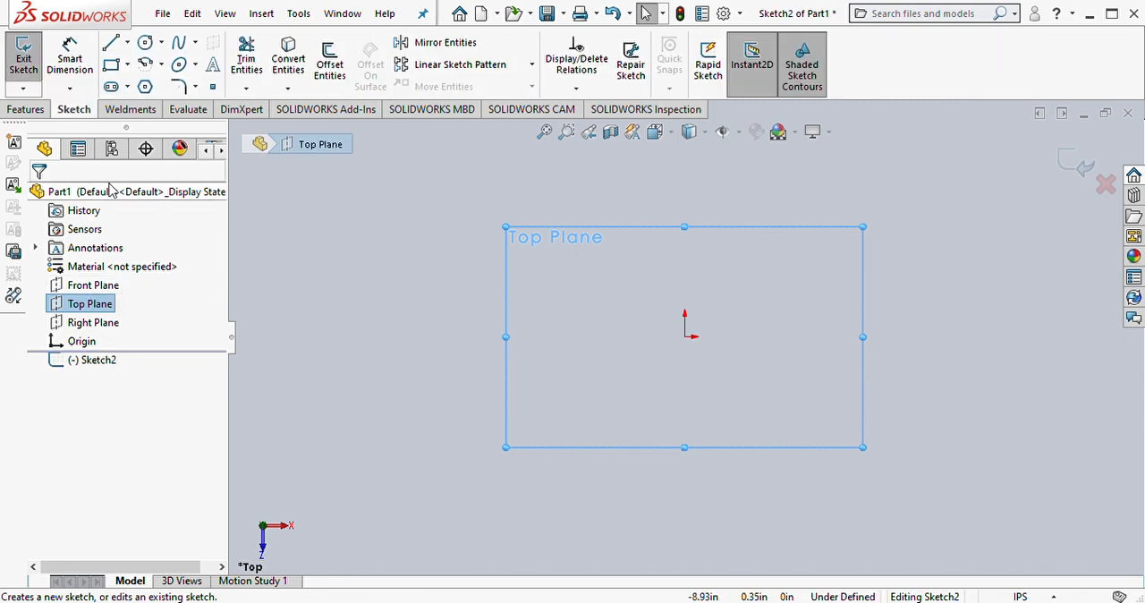
pyautogui.click(127, 66)
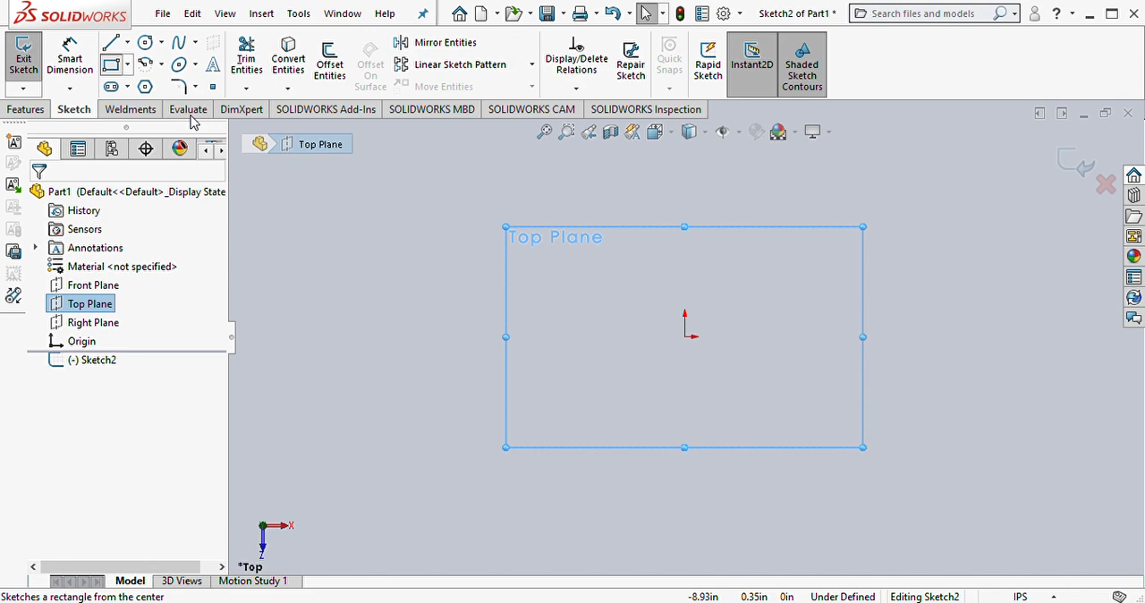
pyautogui.click(143, 113)
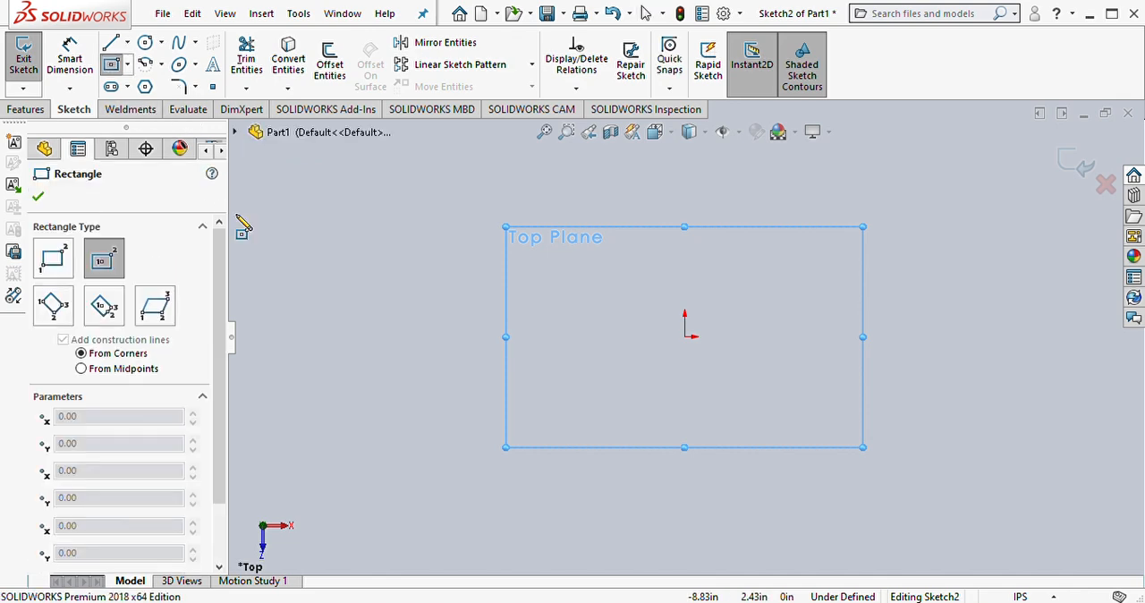
pyautogui.click(684, 336)
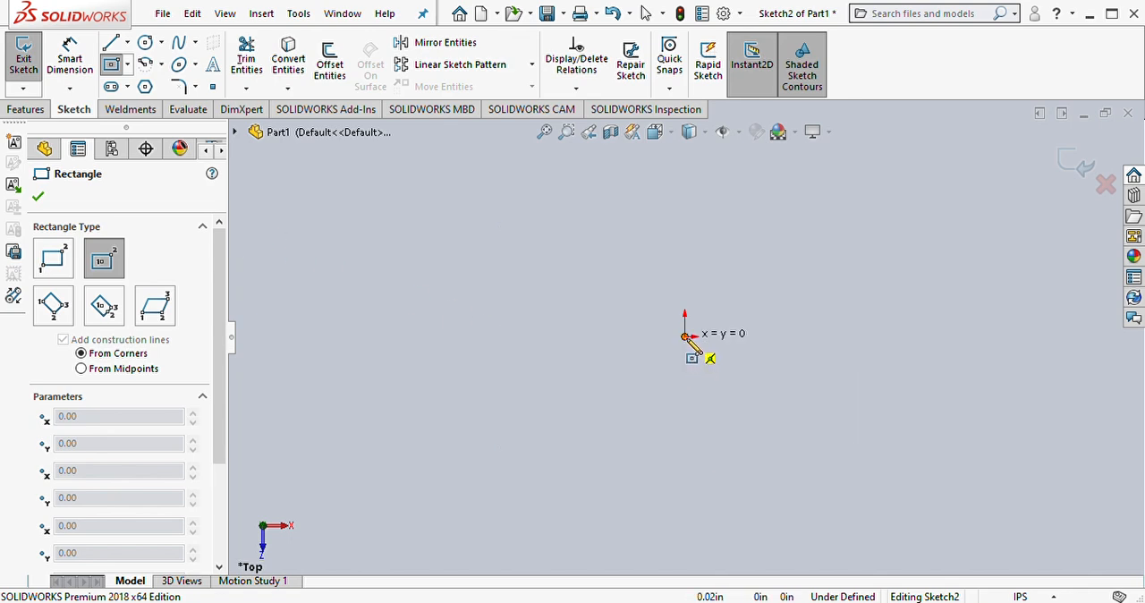
pyautogui.click(880, 447)
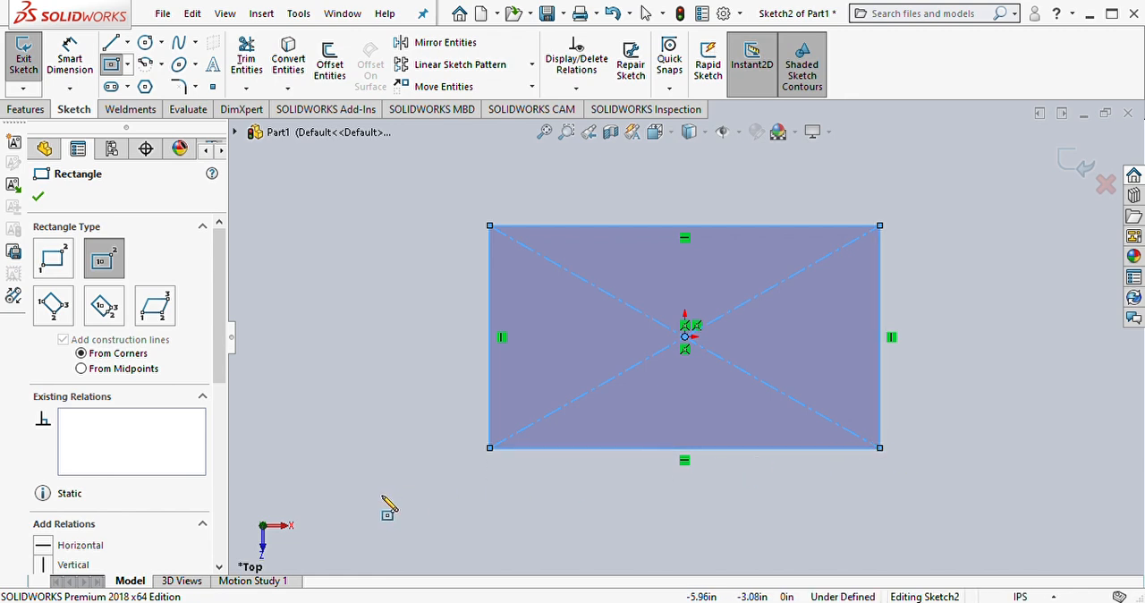
# Step: Dimension the rectangle to 2 in high and 3 in wide
pyautogui.moveTo(383, 504); pyautogui.dragTo(382, 404, button='right')
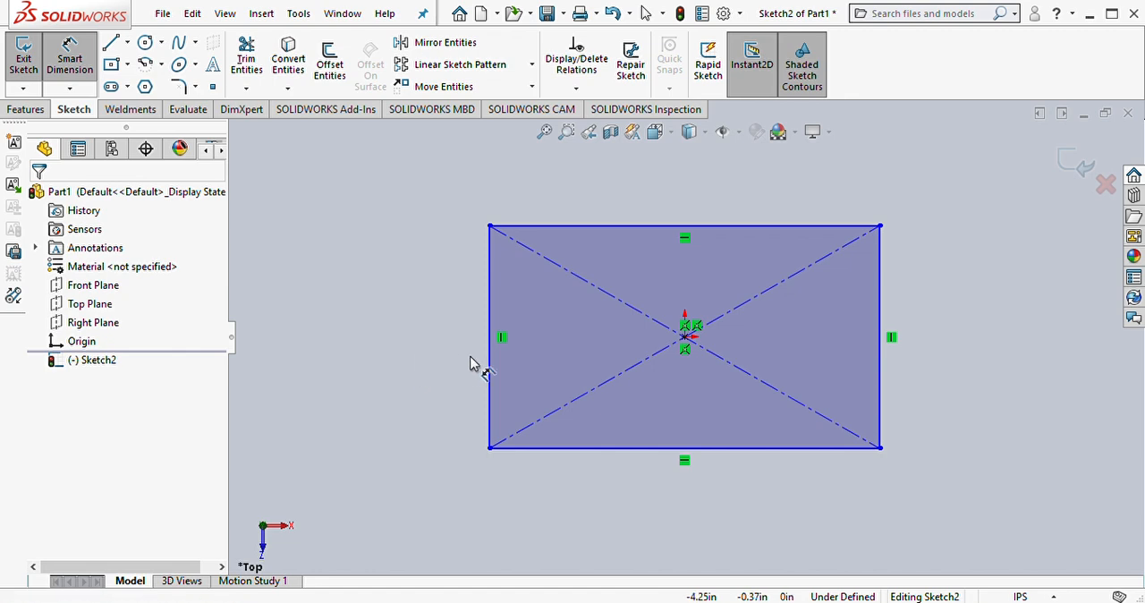
pyautogui.click(490, 377)
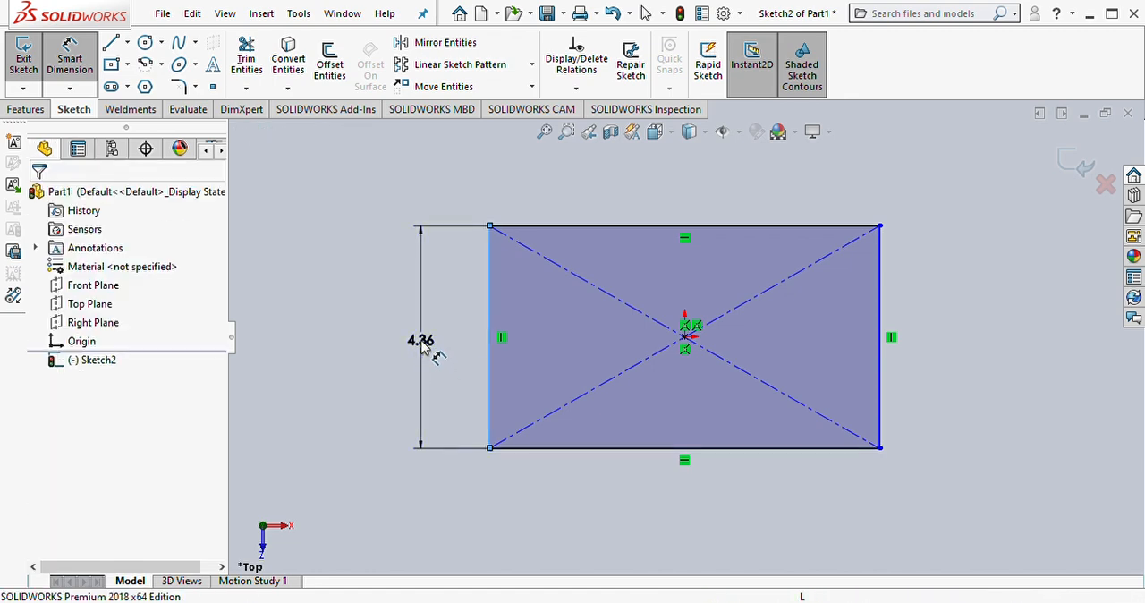
pyautogui.click(422, 344)
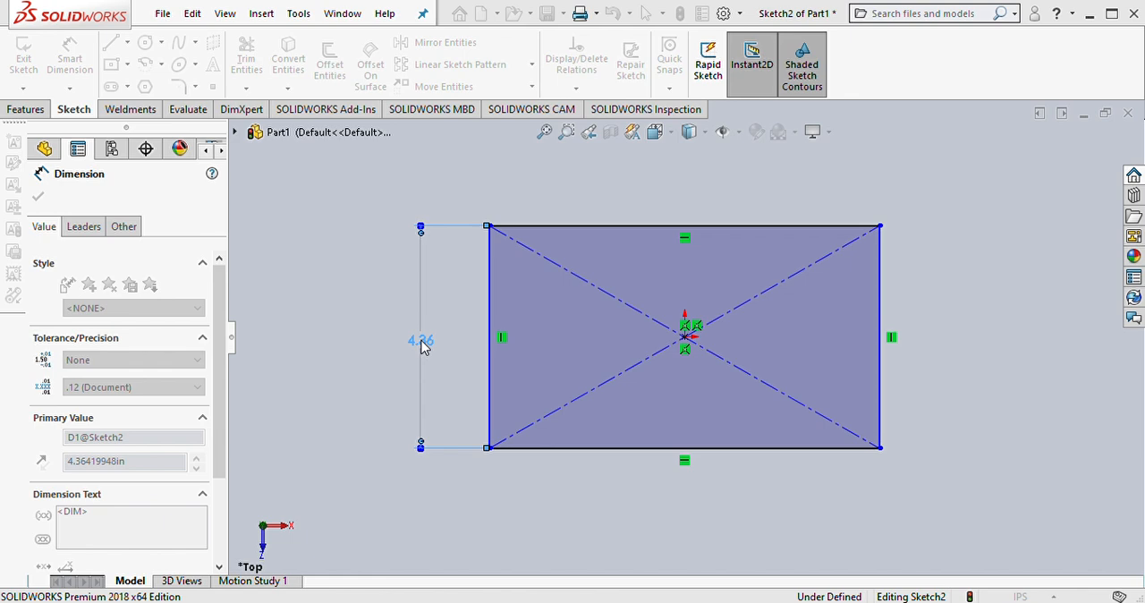
pyautogui.write('2')
pyautogui.press('Return')
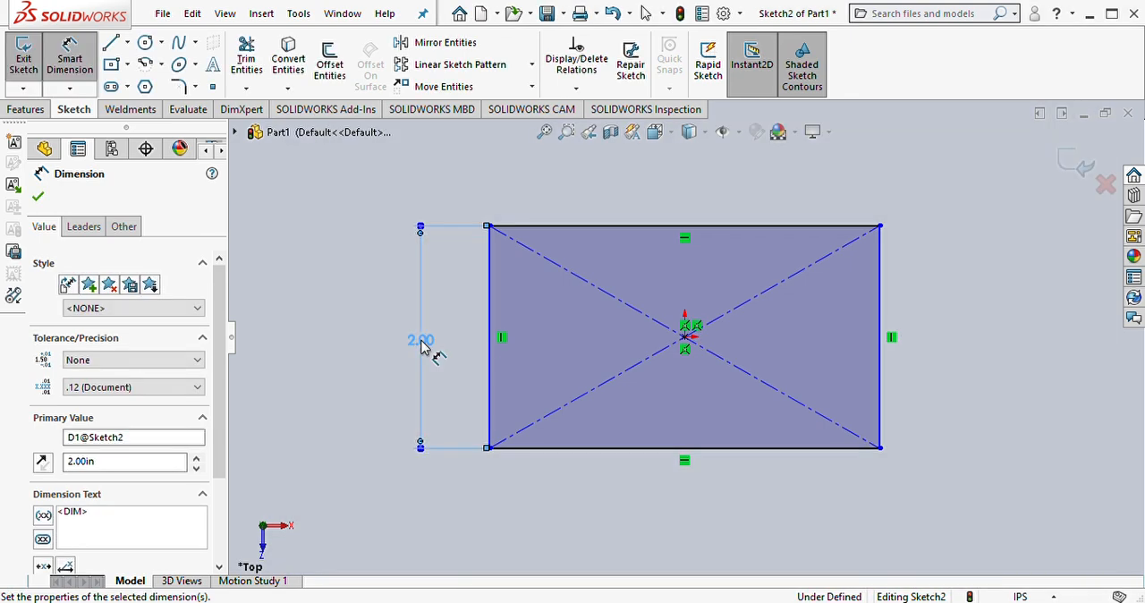
pyautogui.click(598, 448)
pyautogui.click(685, 492)
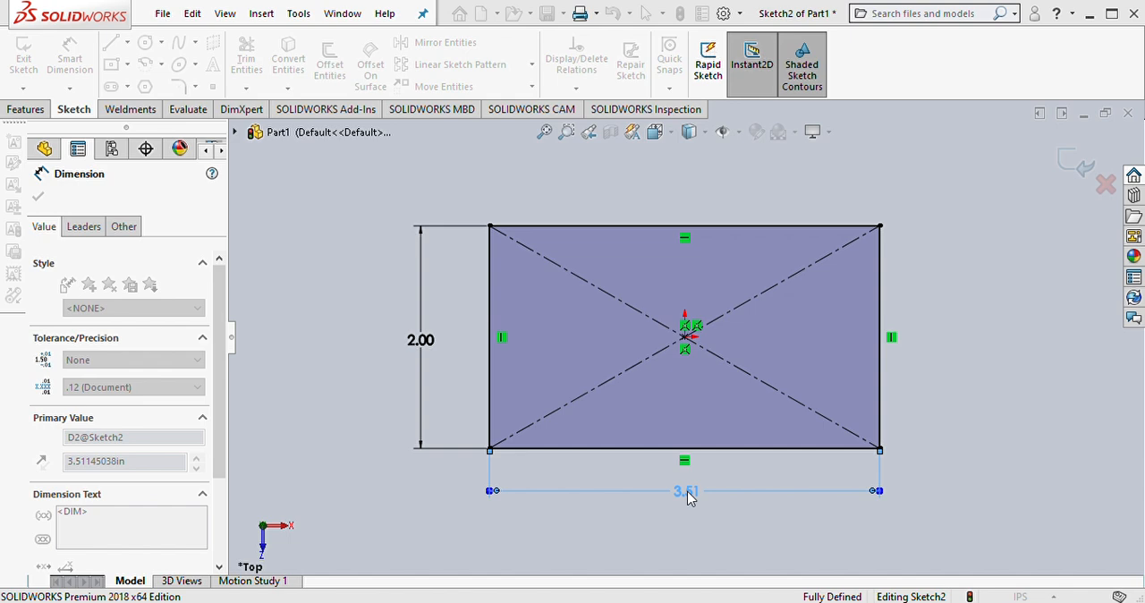
pyautogui.write('3')
pyautogui.press('Return')
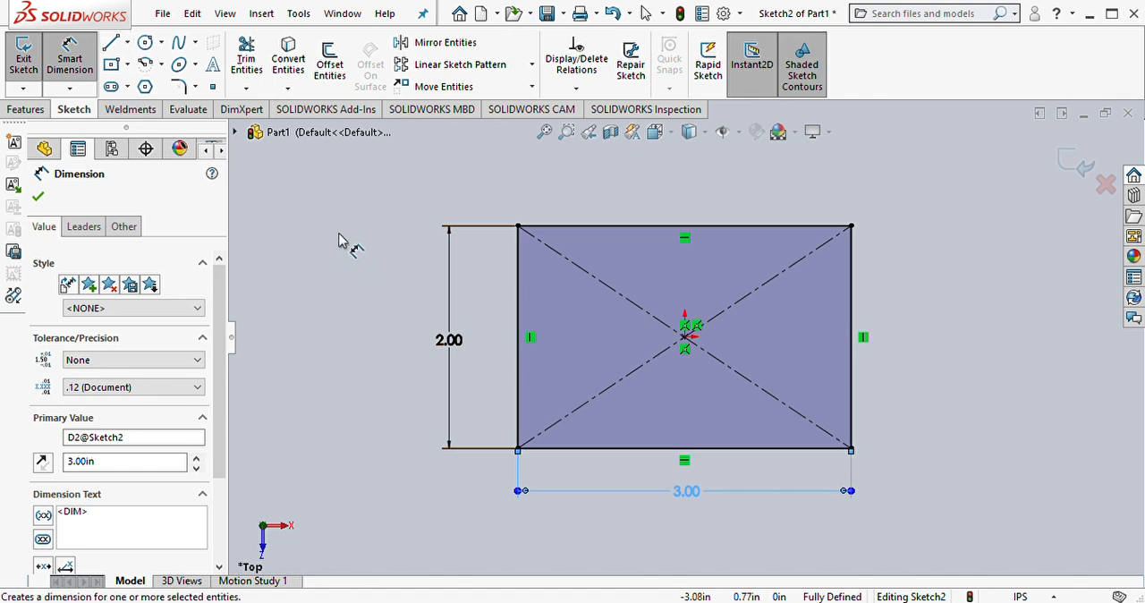
# Step: Sketch a three-line rectangular notch about 1.15 in wide and 0.35 in deep, descending from the rectangle's upper edge
pyautogui.press('l')
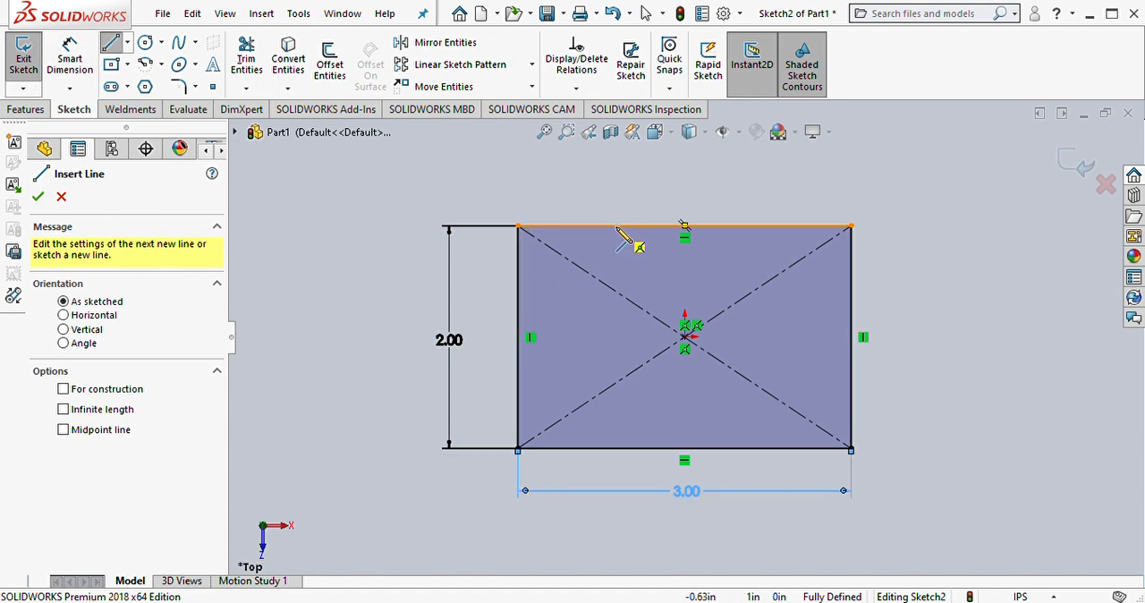
pyautogui.click(614, 226)
pyautogui.click(614, 264)
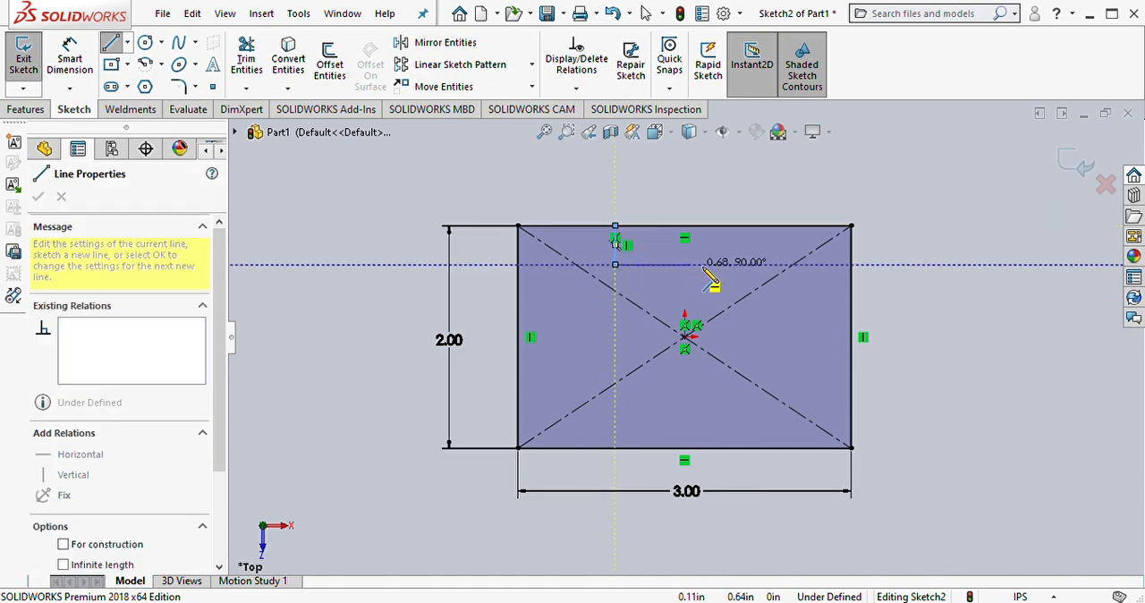
pyautogui.click(743, 264)
pyautogui.click(744, 226)
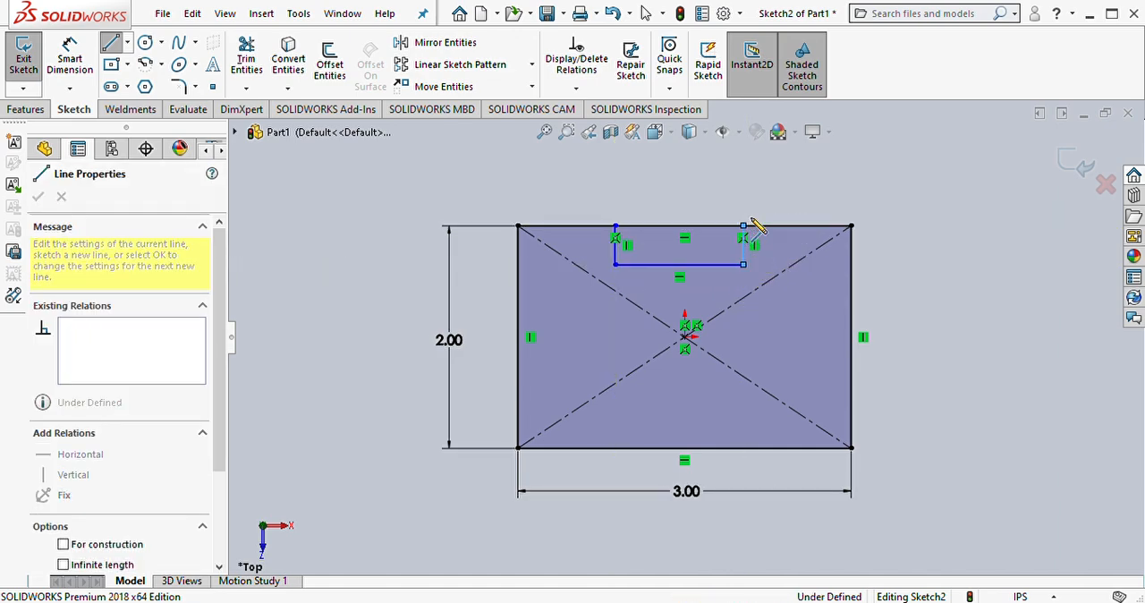
pyautogui.press('Escape')
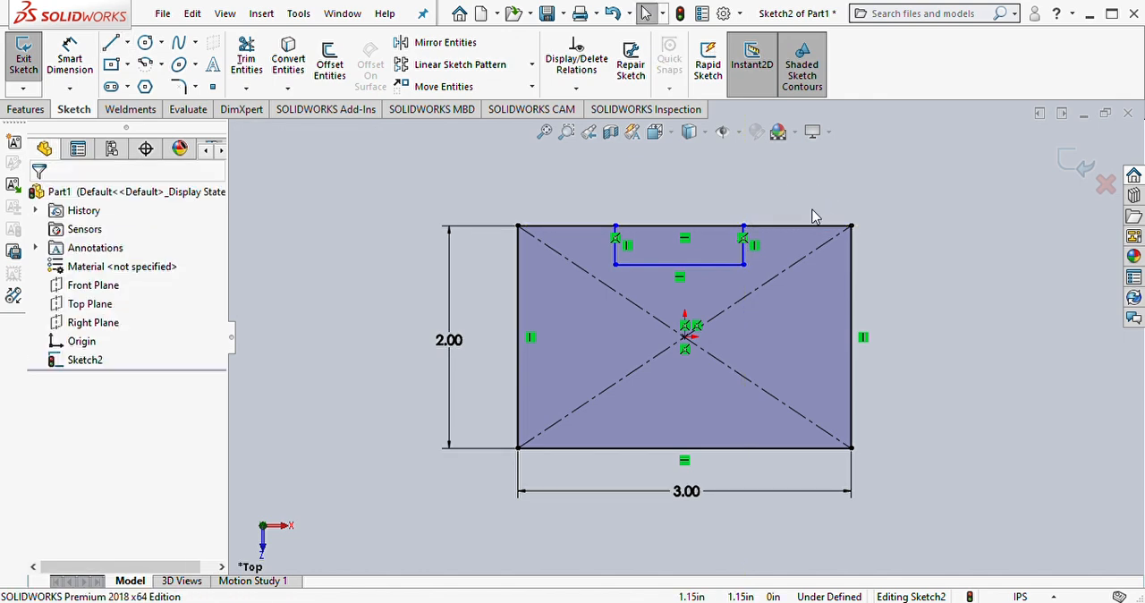
# Step: Dimension the notch to 1.74 in wide and 0.5 in deep
pyautogui.moveTo(960, 303); pyautogui.dragTo(945, 250, button='right')
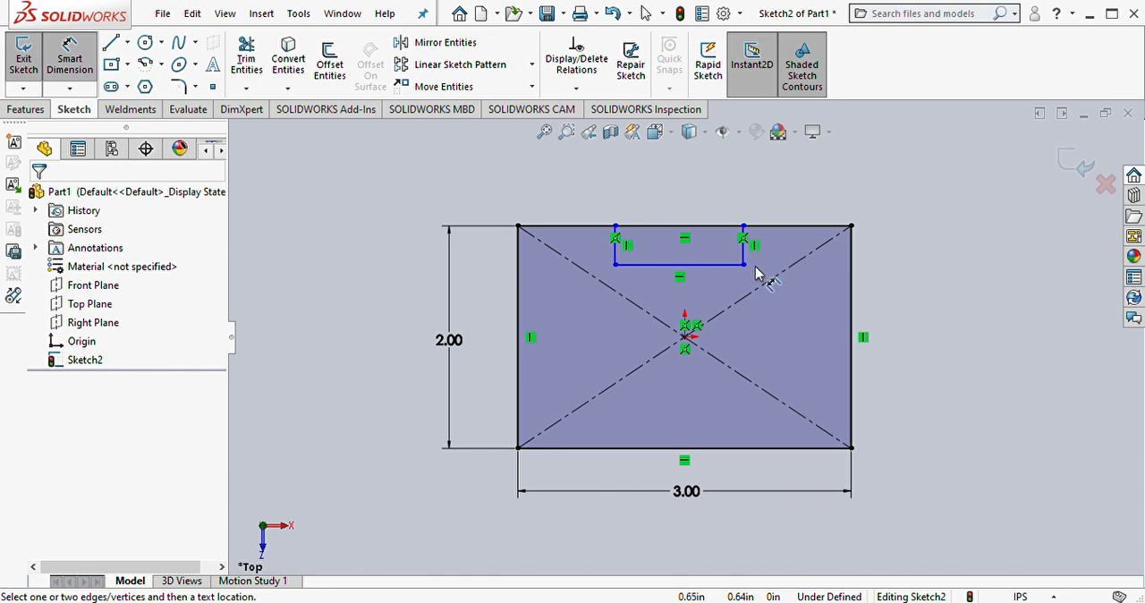
pyautogui.click(721, 268)
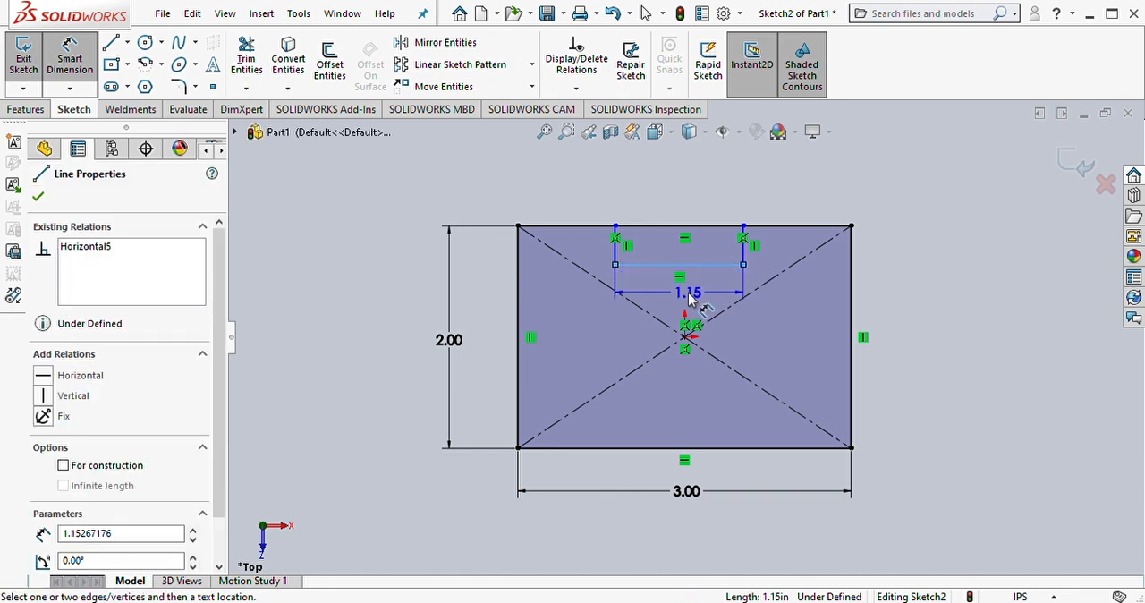
pyautogui.click(684, 298)
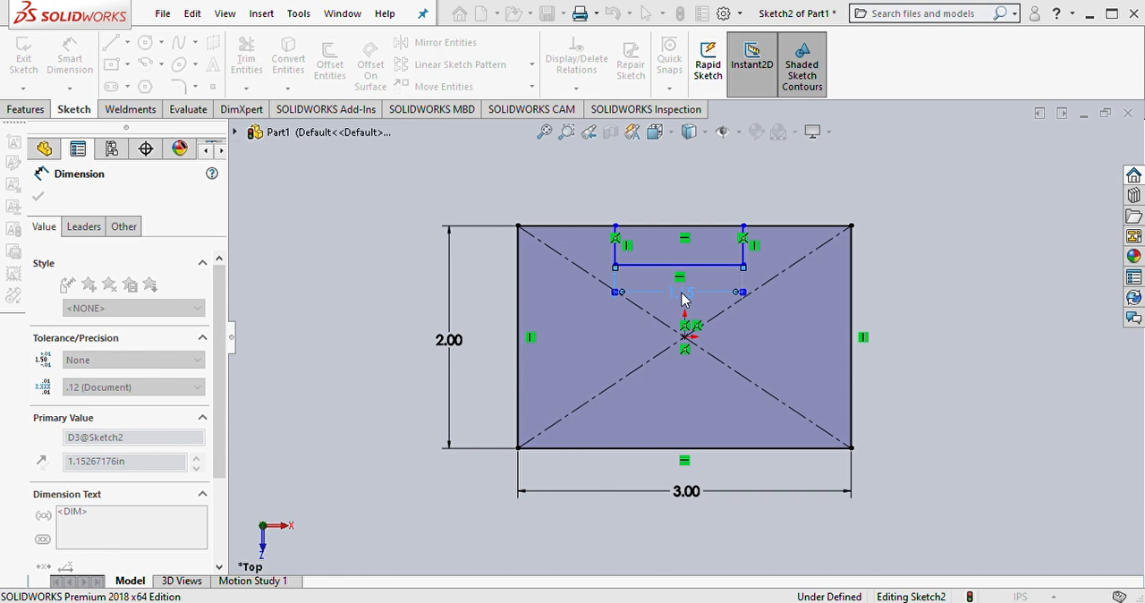
pyautogui.press('Return')
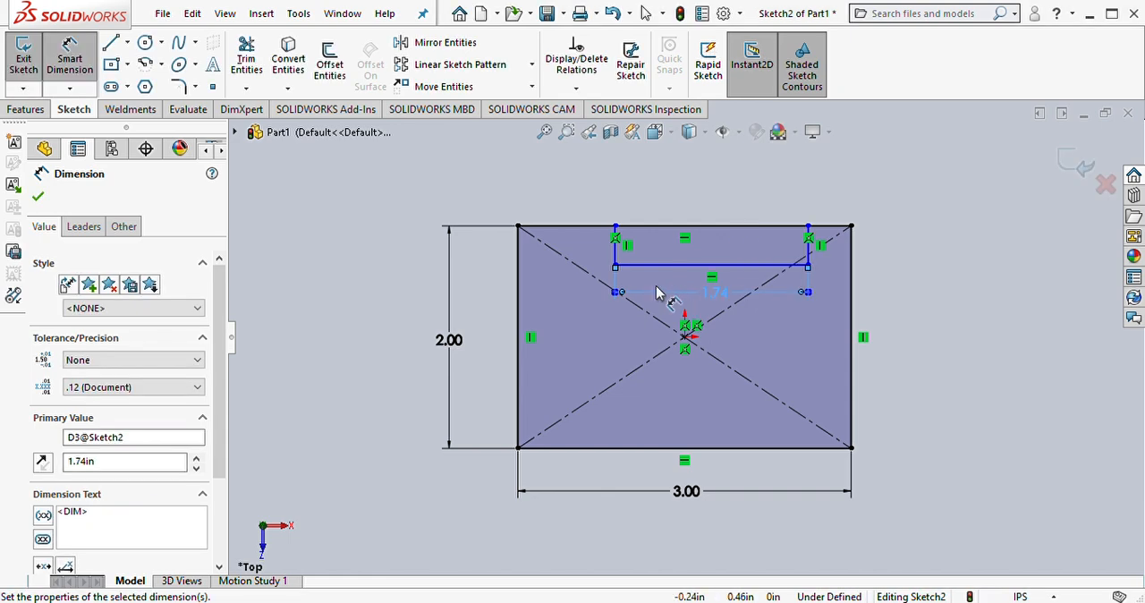
pyautogui.click(614, 256)
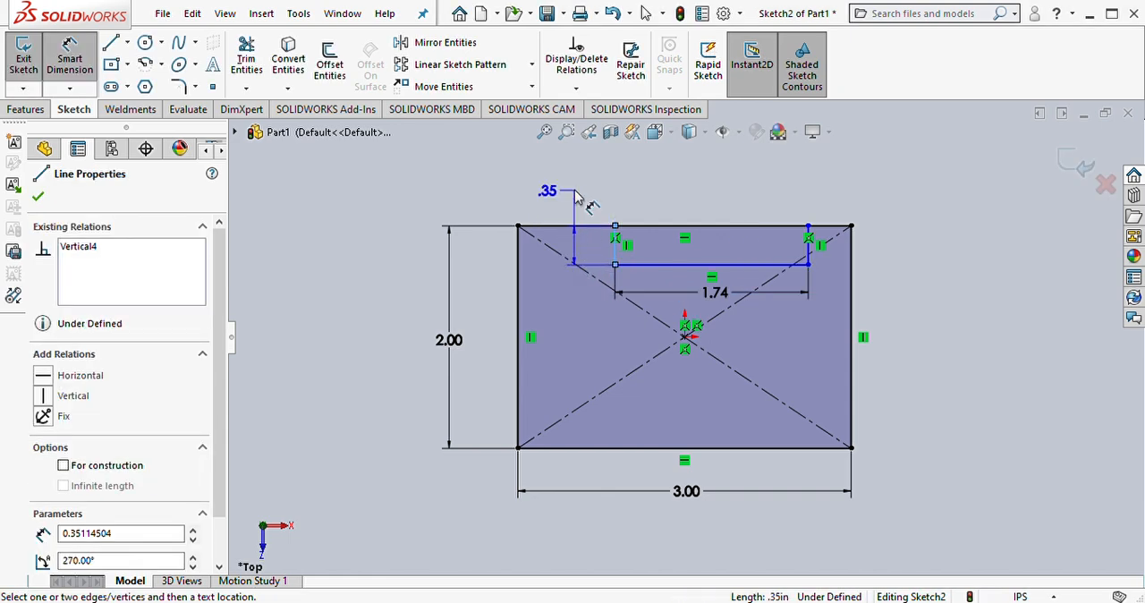
pyautogui.click(581, 194)
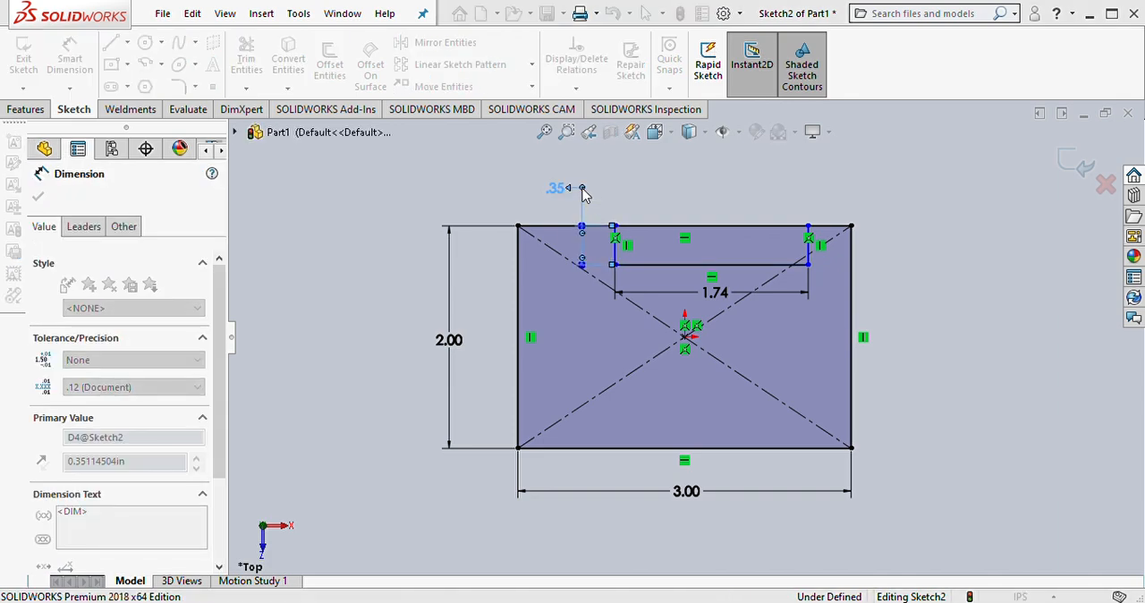
pyautogui.write('.5')
pyautogui.press('Return')
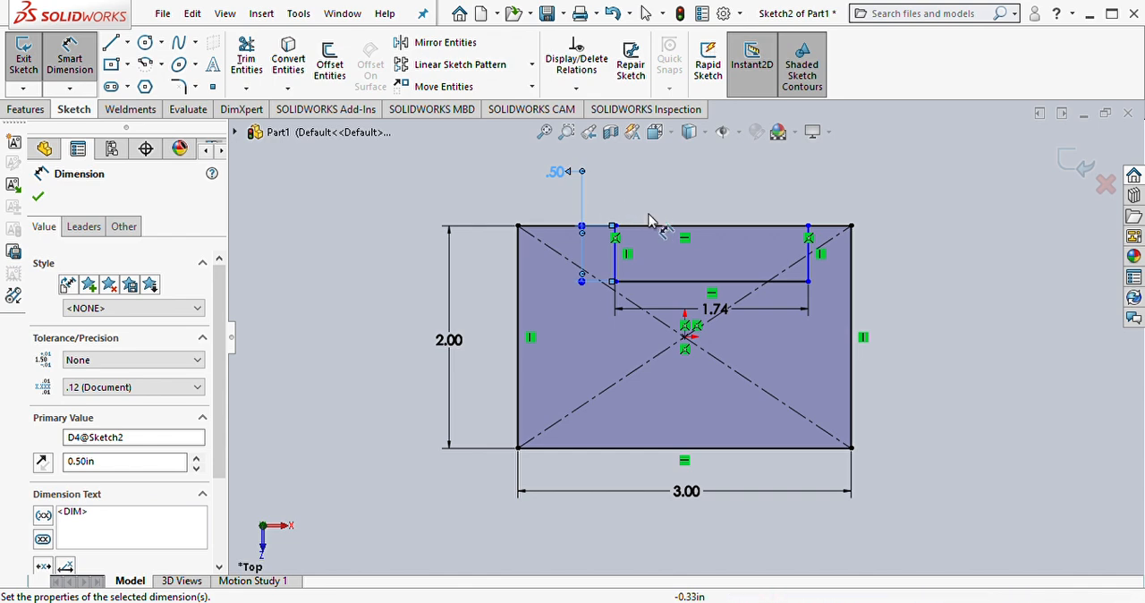
# Step: Dimension the notch's left side 0.63 in from the rectangle's left edge and exit the sketch
pyautogui.click(615, 250)
pyautogui.click(522, 248)
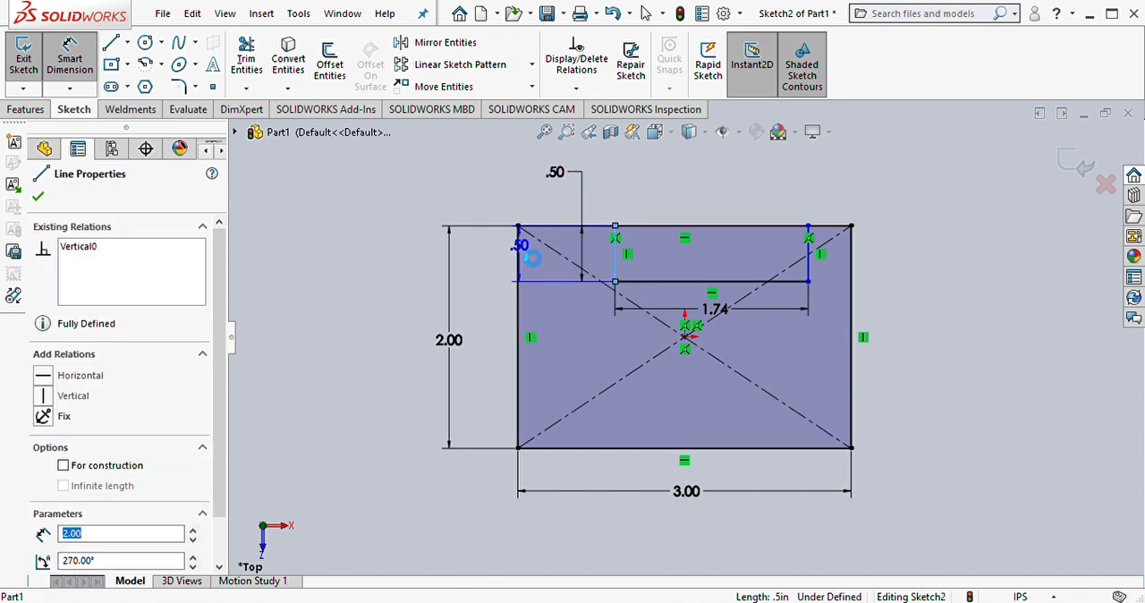
pyautogui.click(553, 201)
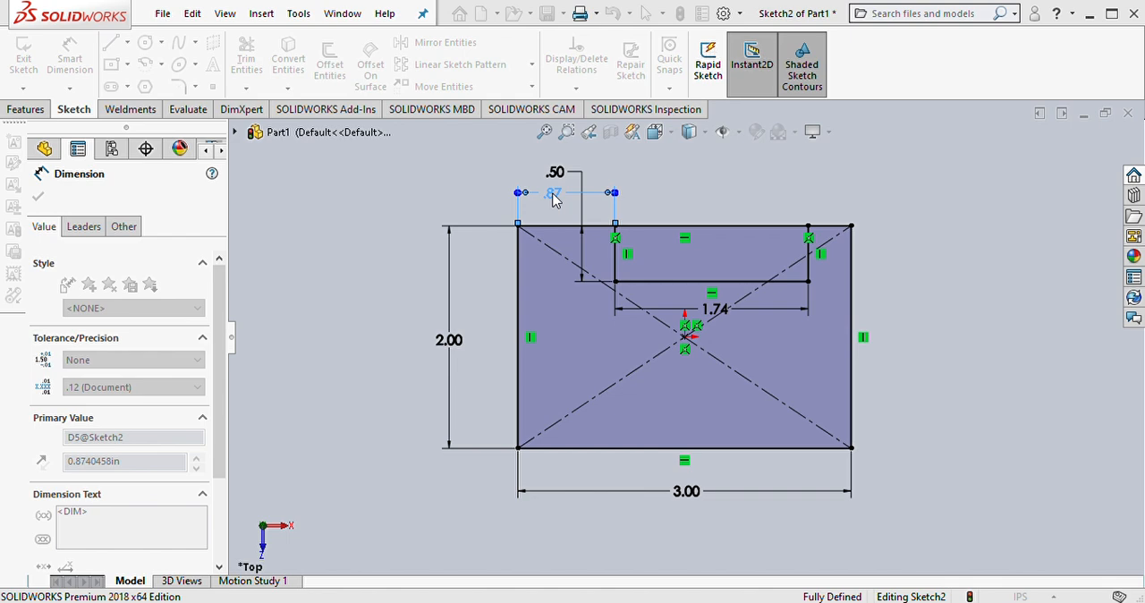
pyautogui.write('.63')
pyautogui.press('Return')
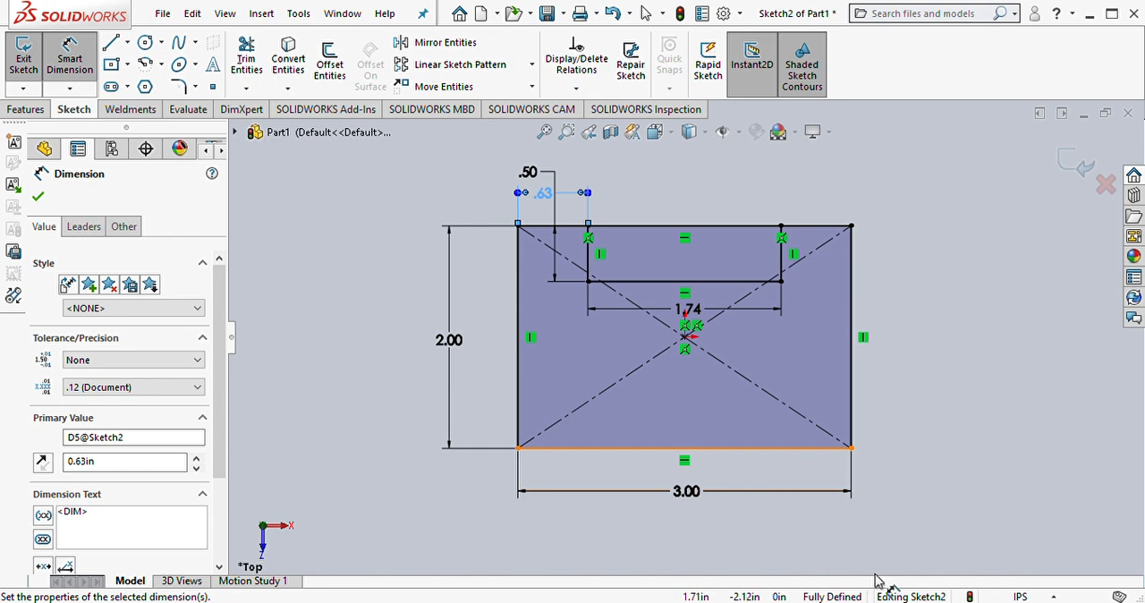
pyautogui.click(39, 197)
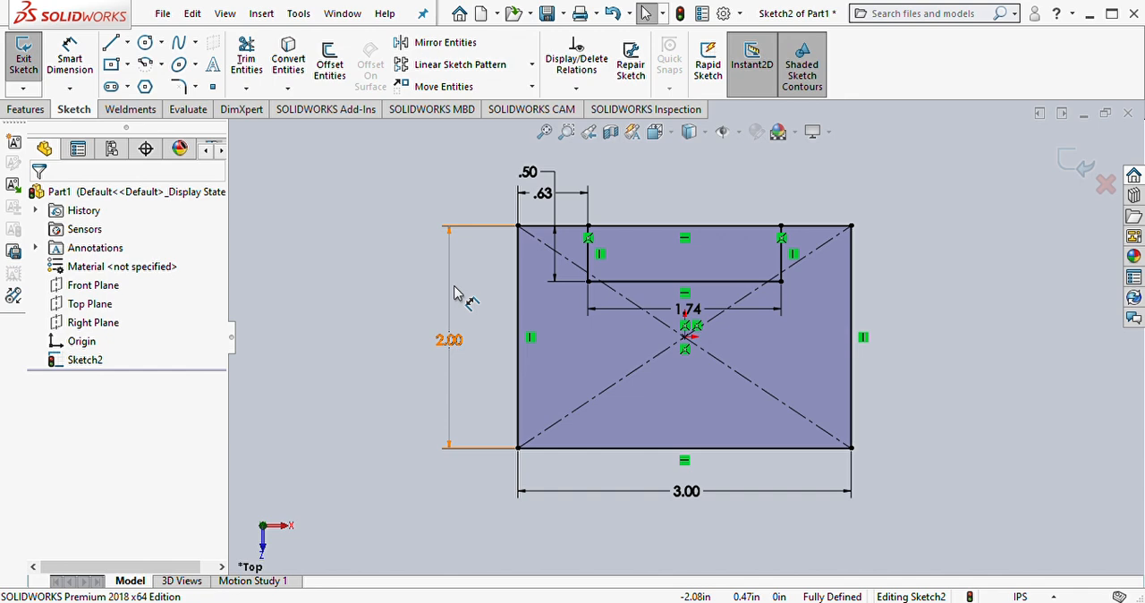
pyautogui.click(1080, 158)
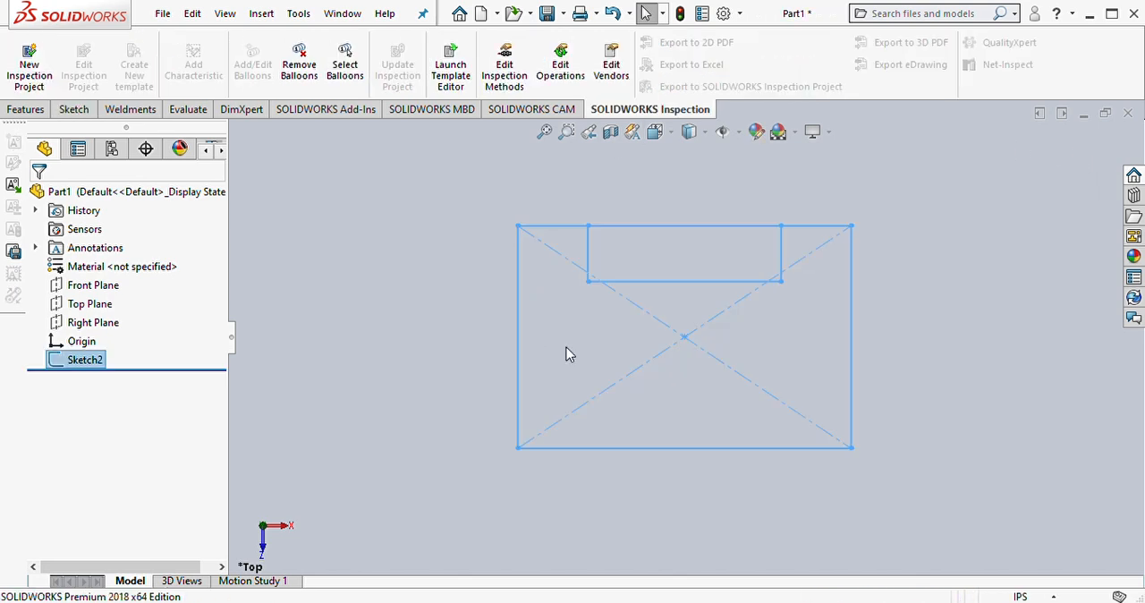
# Step: Extrude the sketch's main region around the rectangular notch 0.5 in with a blind boss
pyautogui.click(24, 109)
pyautogui.click(34, 62)
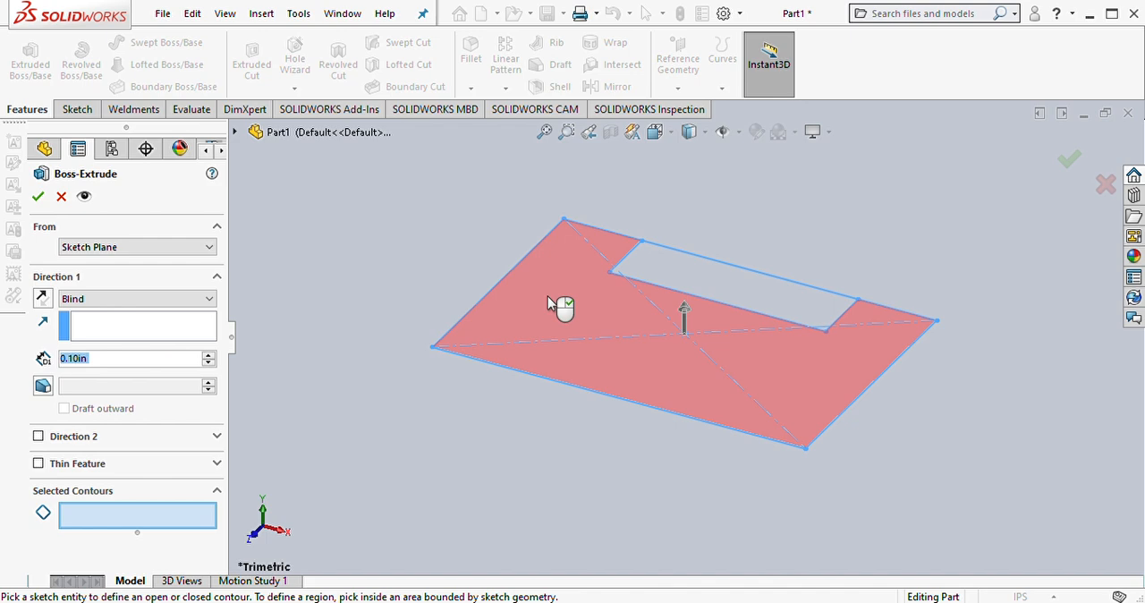
pyautogui.click(549, 304)
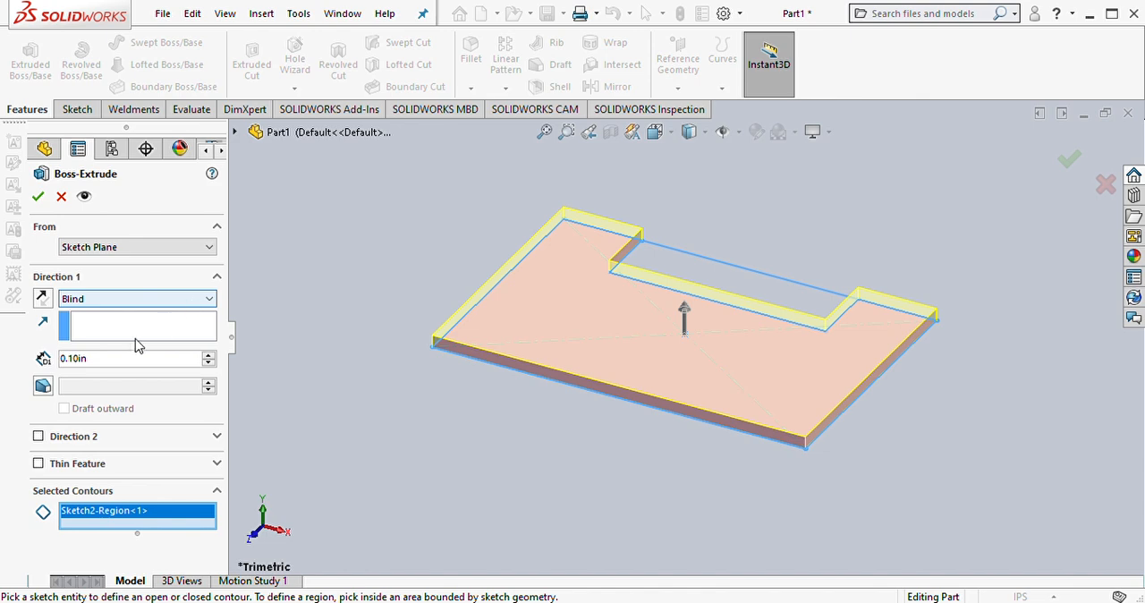
pyautogui.moveTo(120, 360); pyautogui.dragTo(13, 359)
pyautogui.press('BackSpace')
pyautogui.write('0.5')
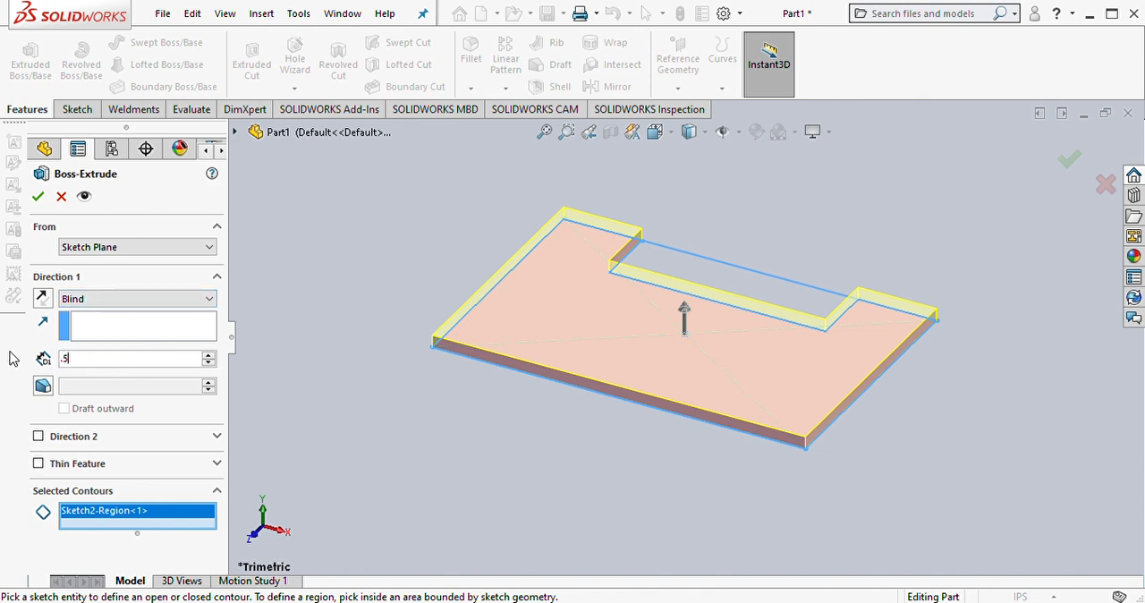
pyautogui.press('Return')
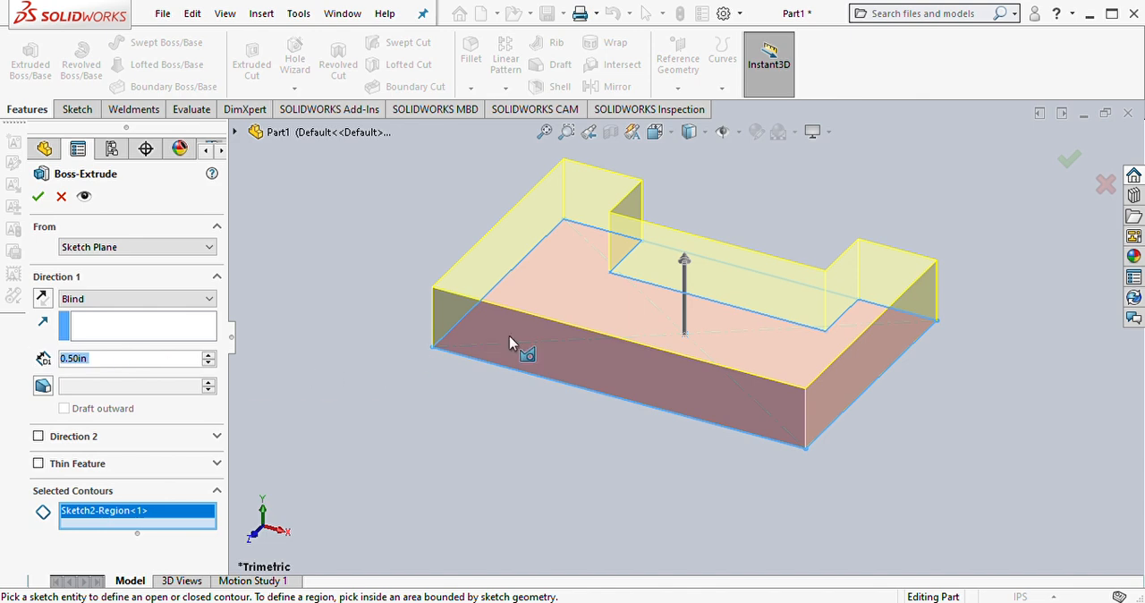
pyautogui.moveTo(468, 414); pyautogui.dragTo(395, 447, button='middle')
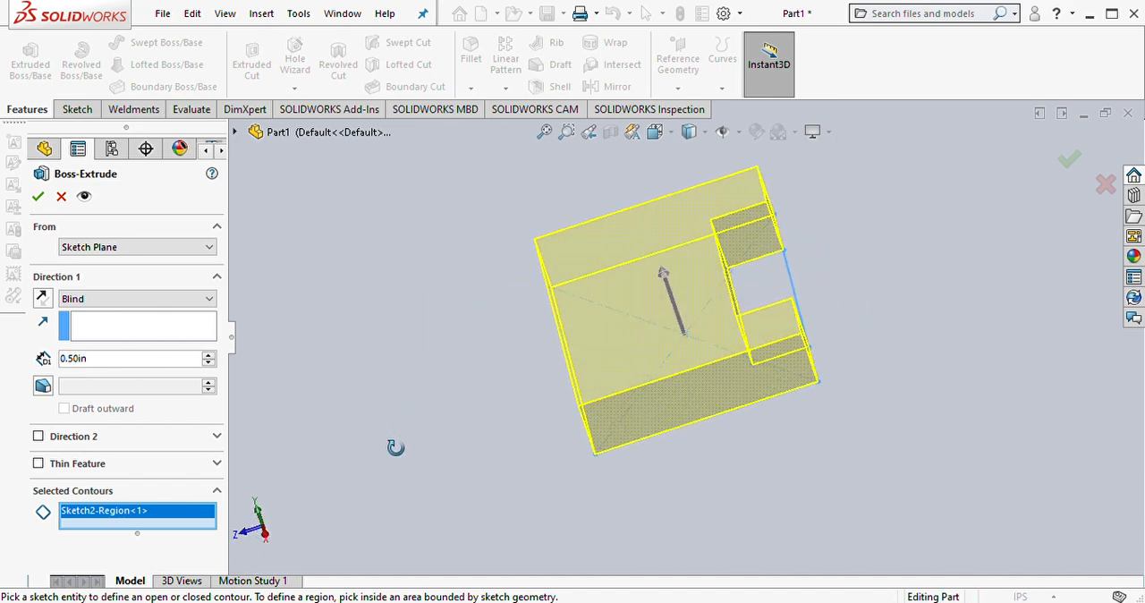
pyautogui.click(38, 199)
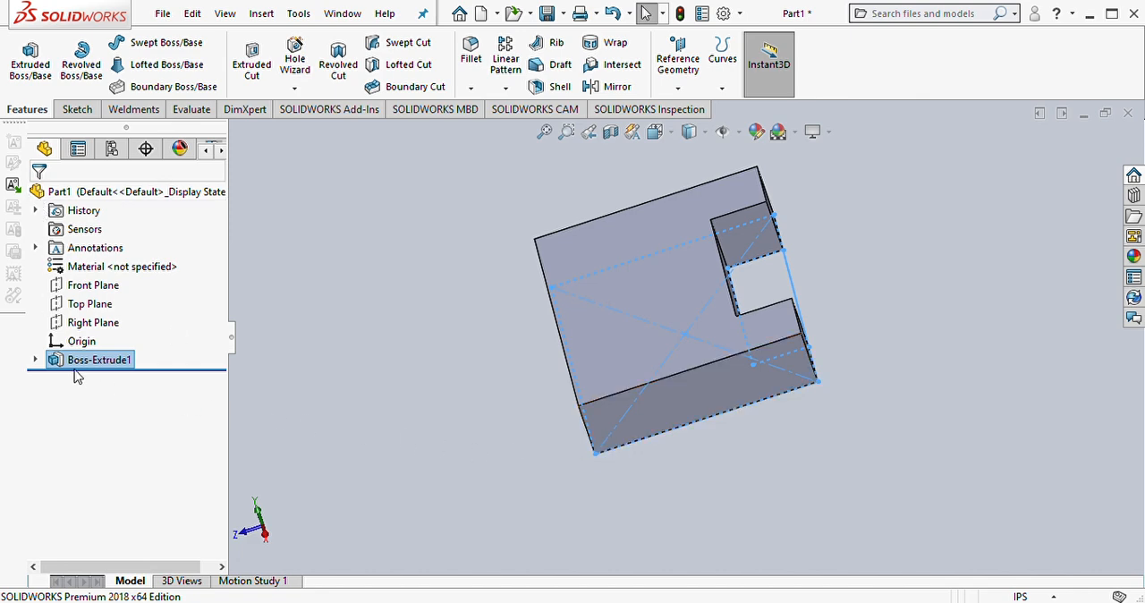
# Step: Start another boss extrusion from the base block's existing sketch, using only the rectangular notch region as its contour
pyautogui.click(35, 360)
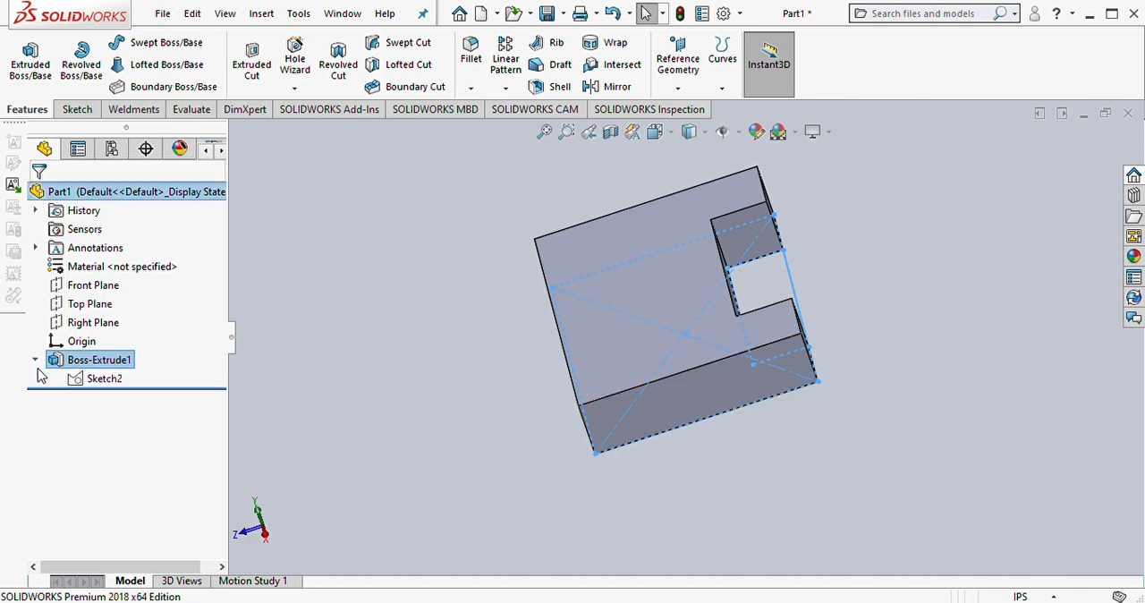
pyautogui.click(105, 378)
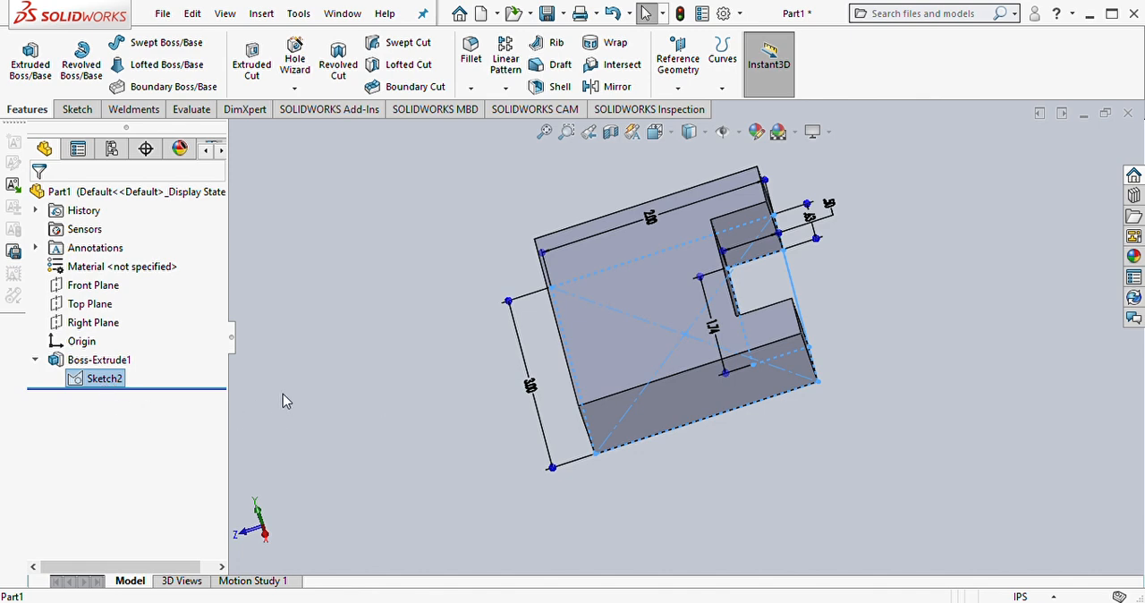
pyautogui.click(43, 67)
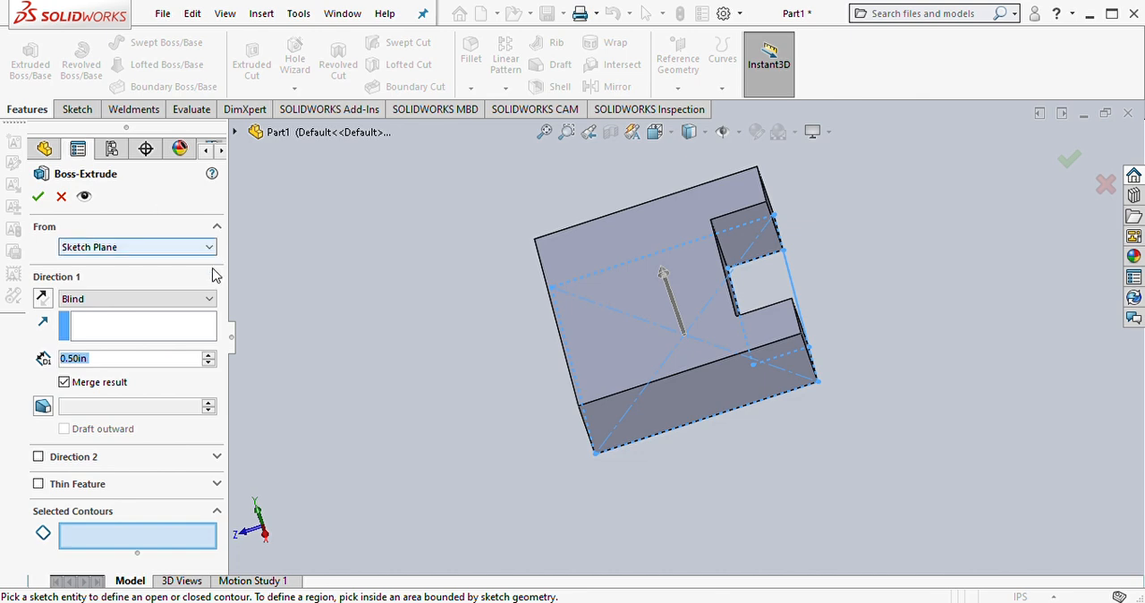
pyautogui.click(765, 295)
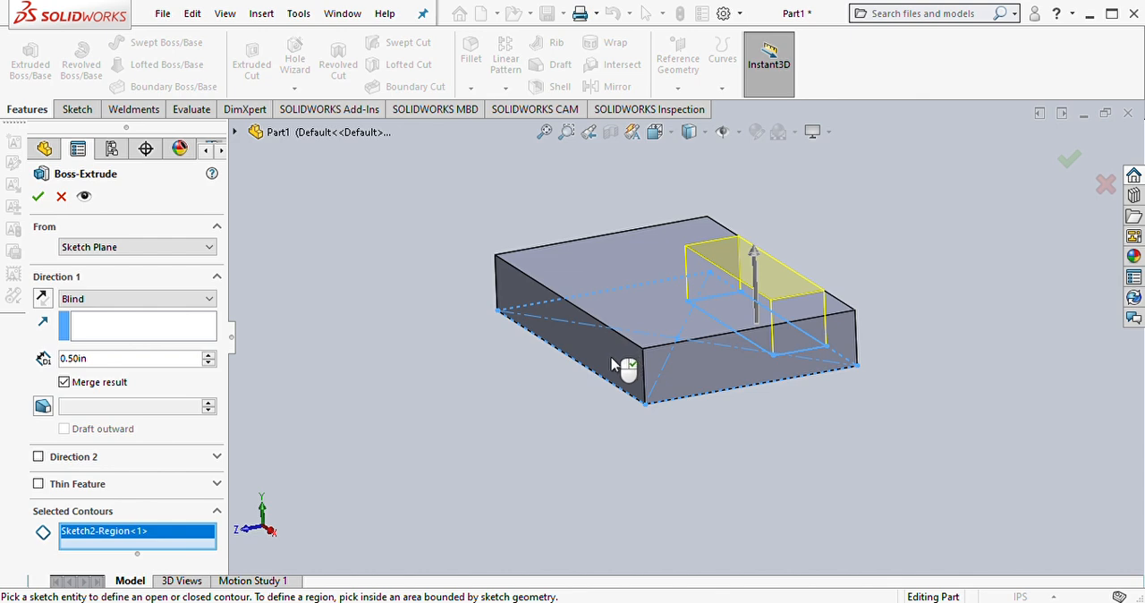
# Step: Set the notch region's extrusion depth to 2 in, keep it merged with the base, and accept the feature
pyautogui.click(209, 355)
pyautogui.click(209, 355)
pyautogui.click(209, 354)
pyautogui.click(208, 354)
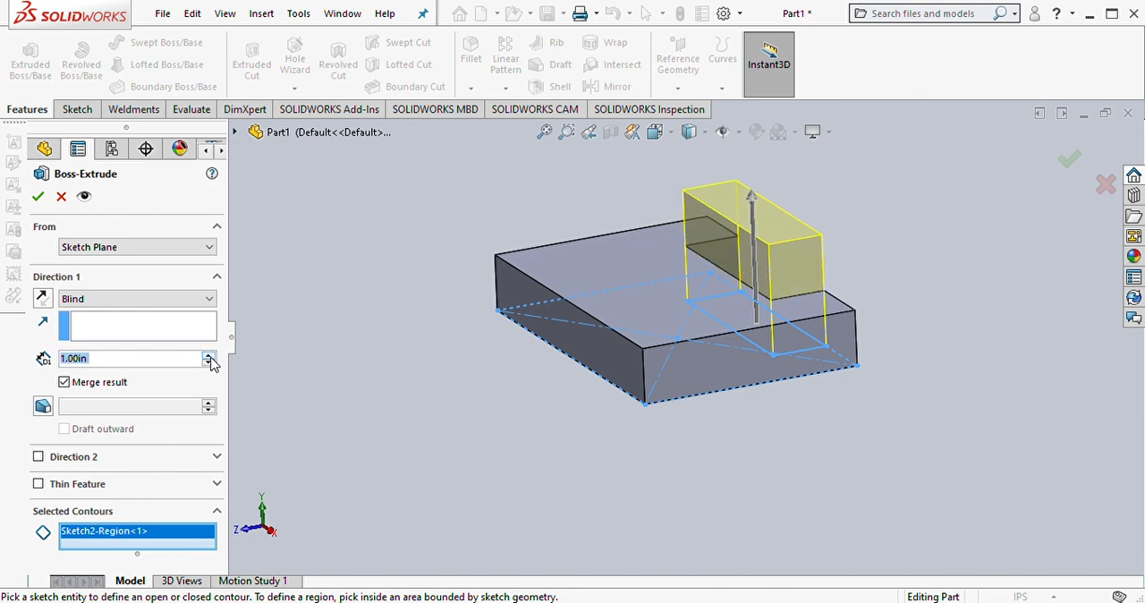
pyautogui.click(209, 354)
pyautogui.click(209, 354)
pyautogui.click(208, 354)
pyautogui.click(209, 354)
pyautogui.click(209, 354)
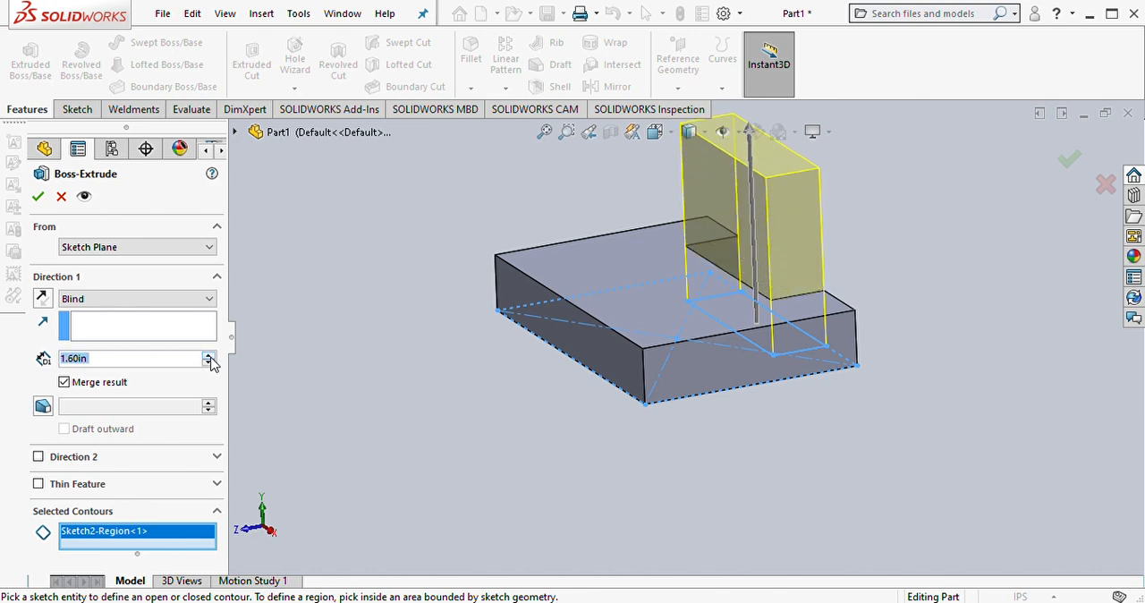
pyautogui.click(208, 354)
pyautogui.click(208, 355)
pyautogui.click(208, 355)
pyautogui.click(208, 355)
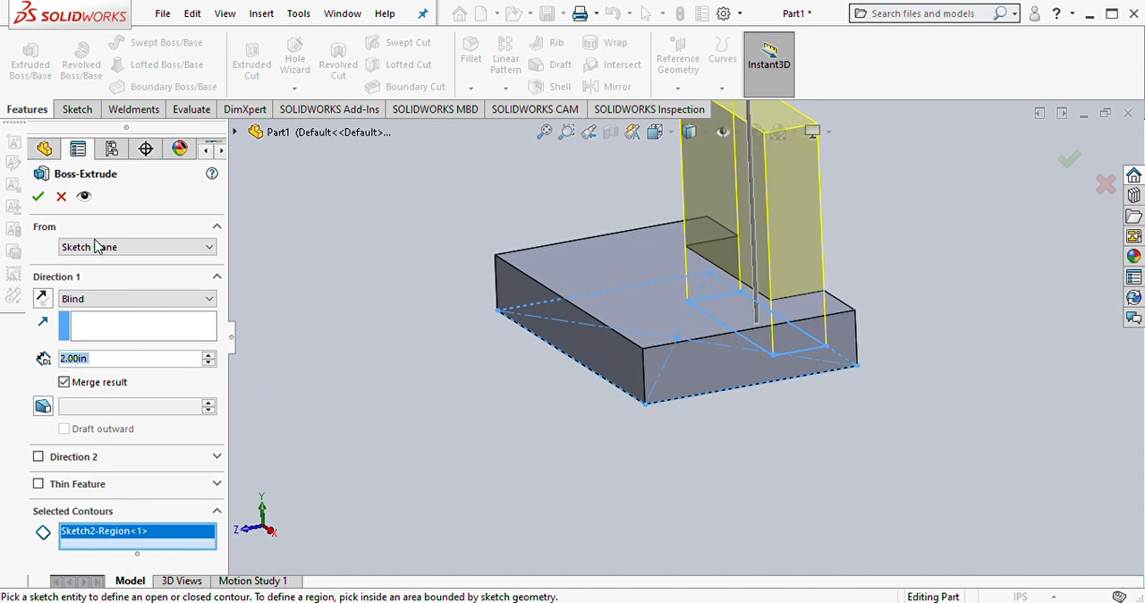
pyautogui.click(38, 197)
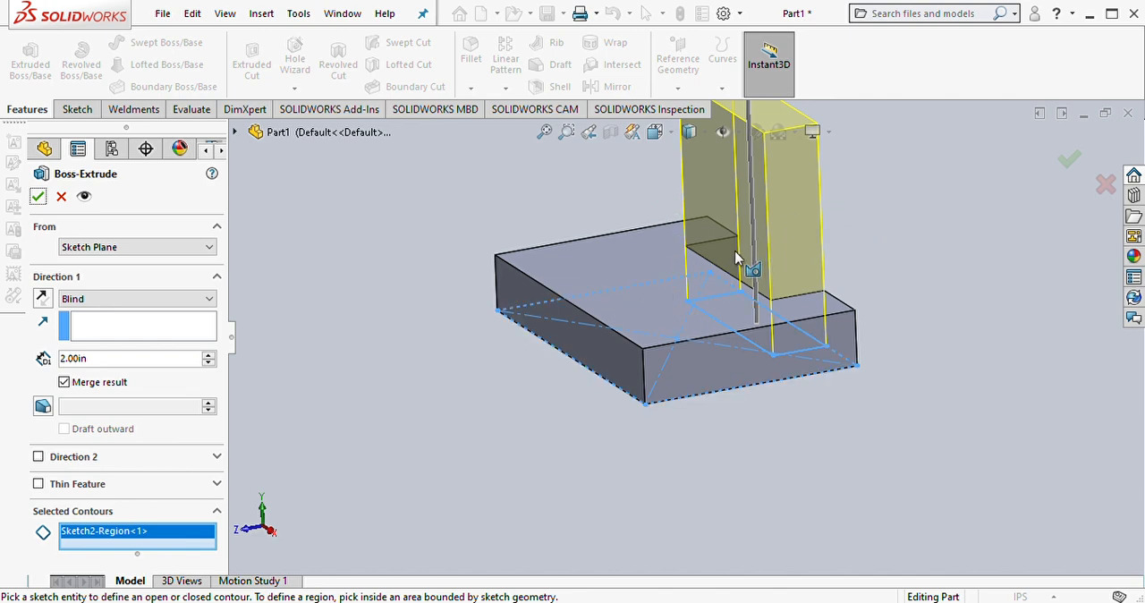
pyautogui.click(37, 196)
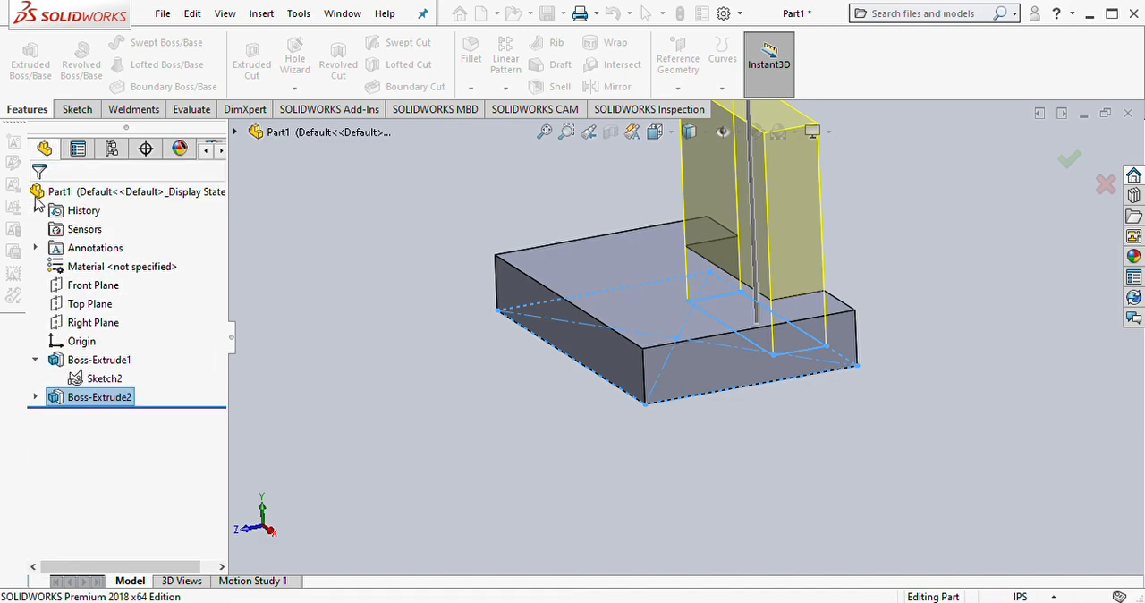
# Step: Start a new sketch on the base block's top face and orient the view normal to it
pyautogui.moveTo(689, 388); pyautogui.dragTo(749, 440, button='middle')
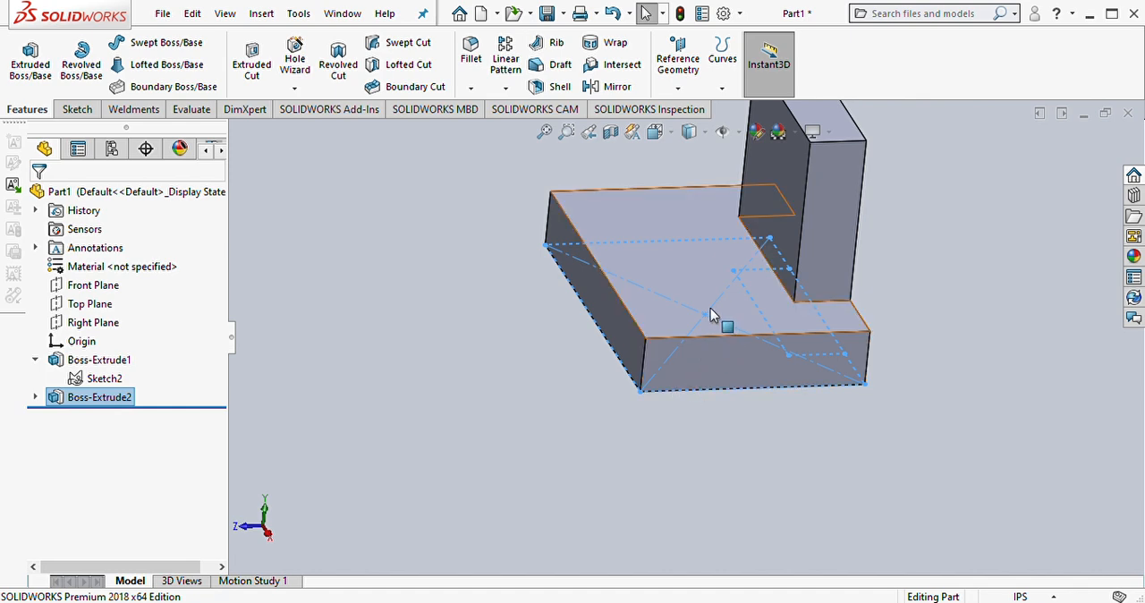
pyautogui.click(800, 190)
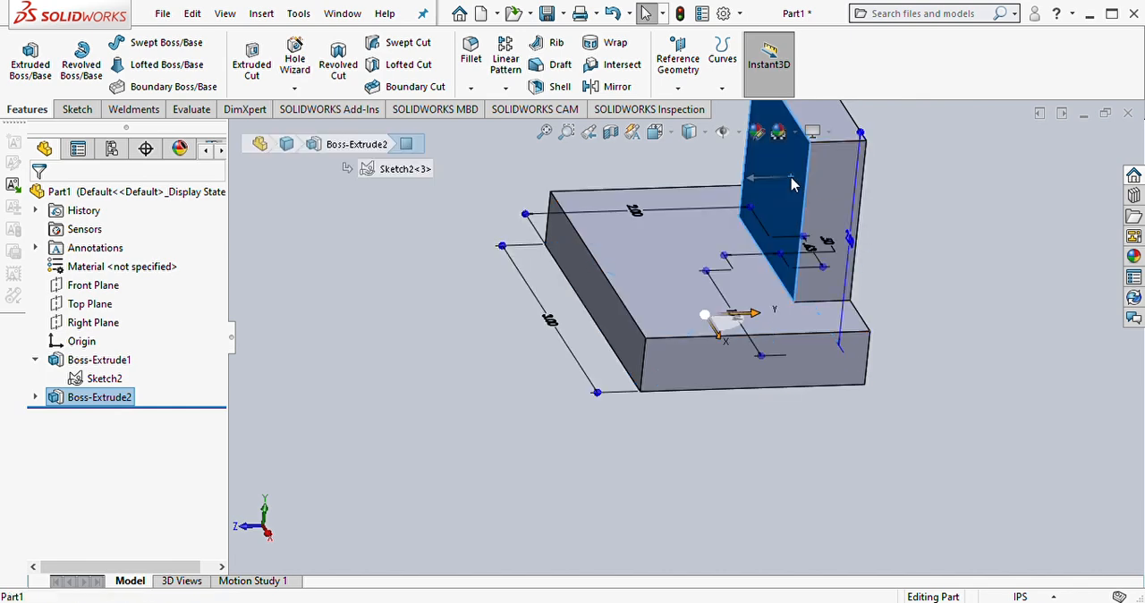
pyautogui.click(665, 297)
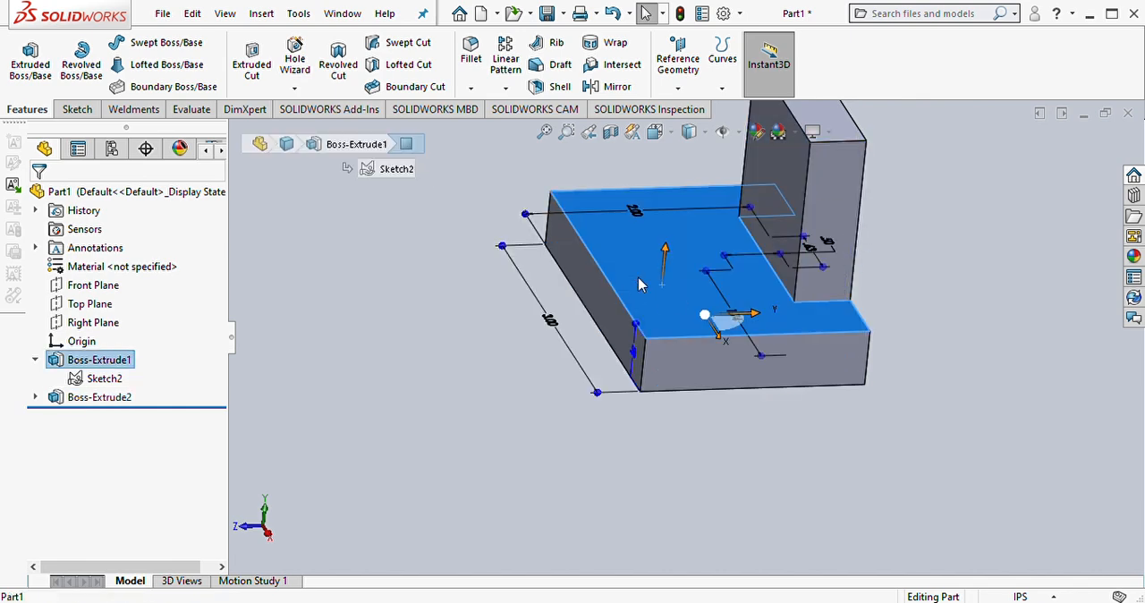
pyautogui.click(405, 358)
pyautogui.moveTo(581, 289); pyautogui.dragTo(613, 388, button='middle')
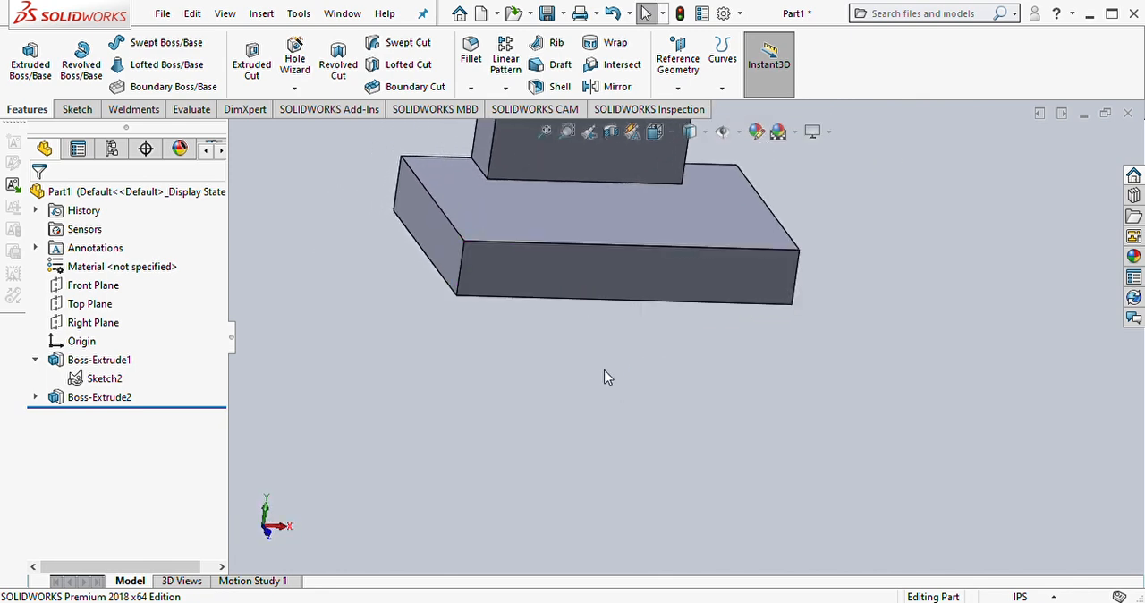
pyautogui.click(557, 215)
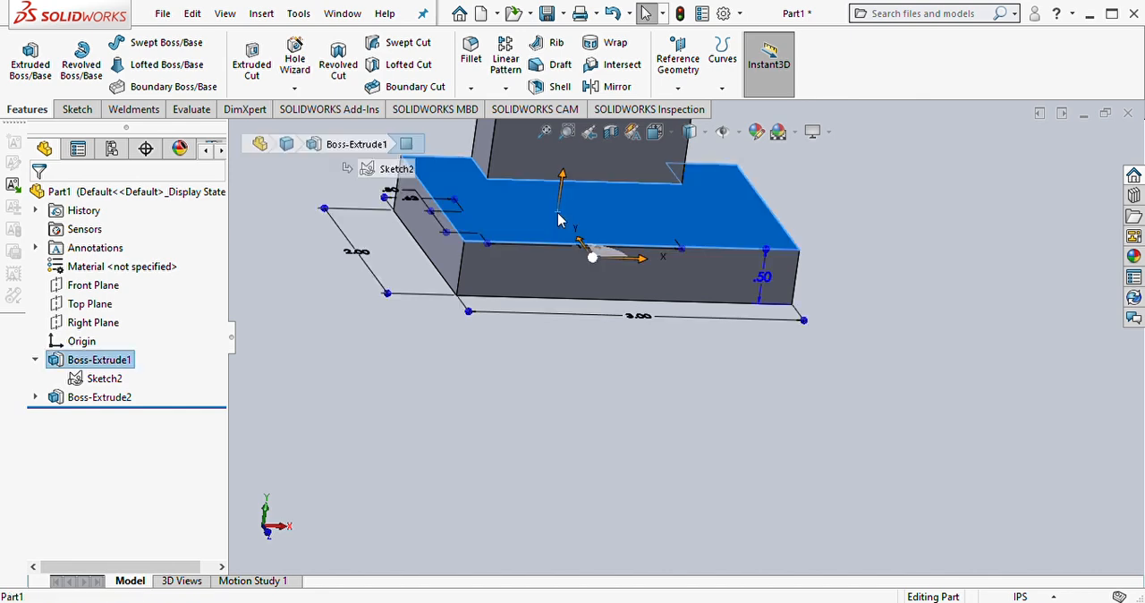
pyautogui.click(635, 172)
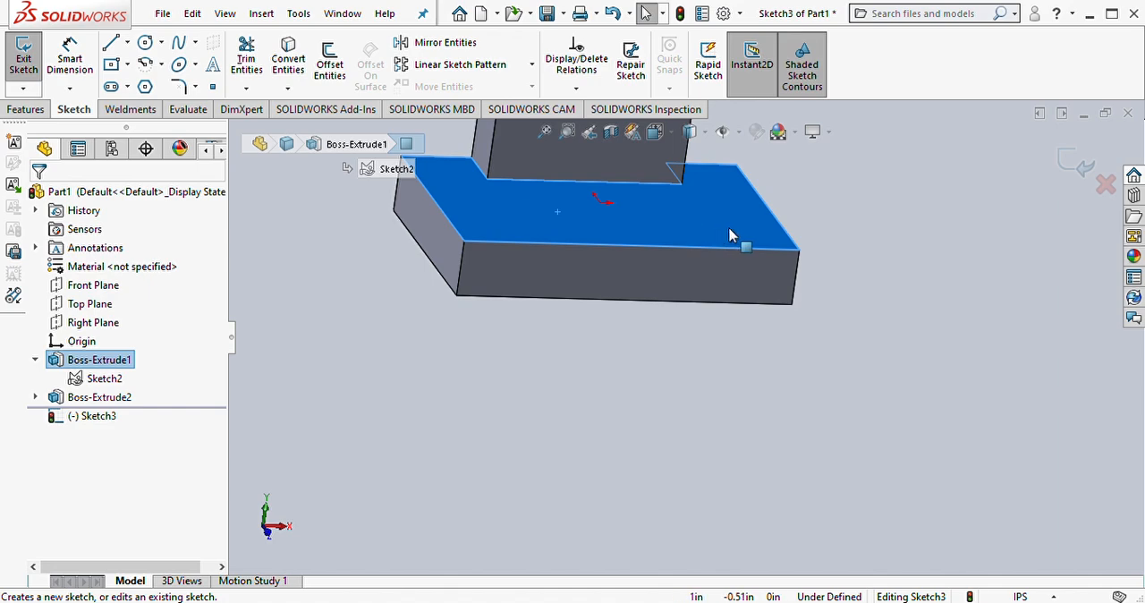
pyautogui.click(671, 134)
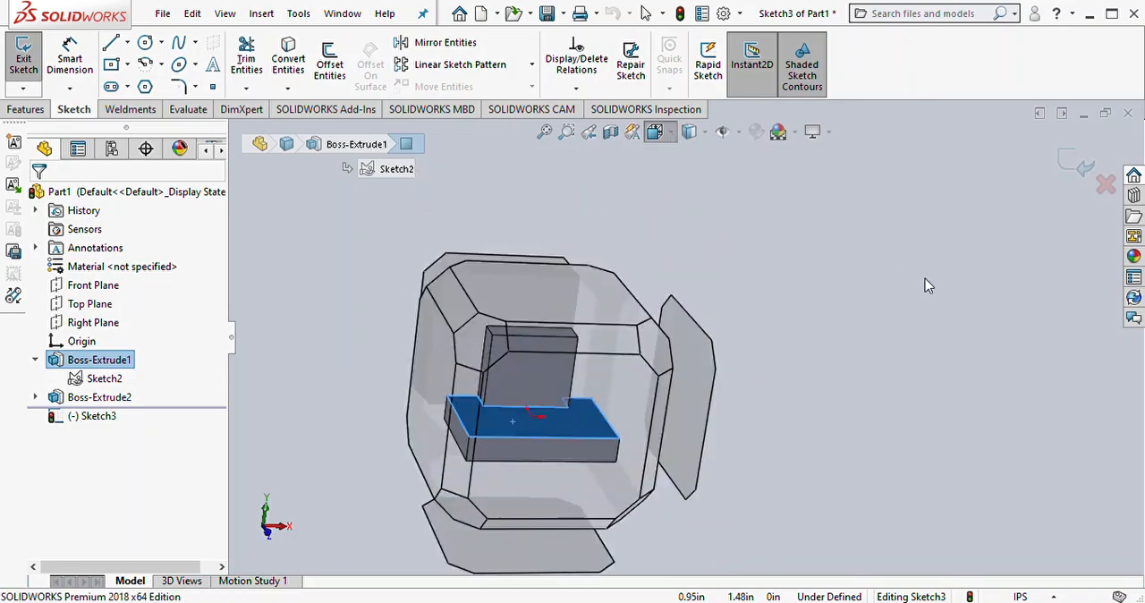
pyautogui.click(856, 325)
pyautogui.hotkey('ctrl', 'space')
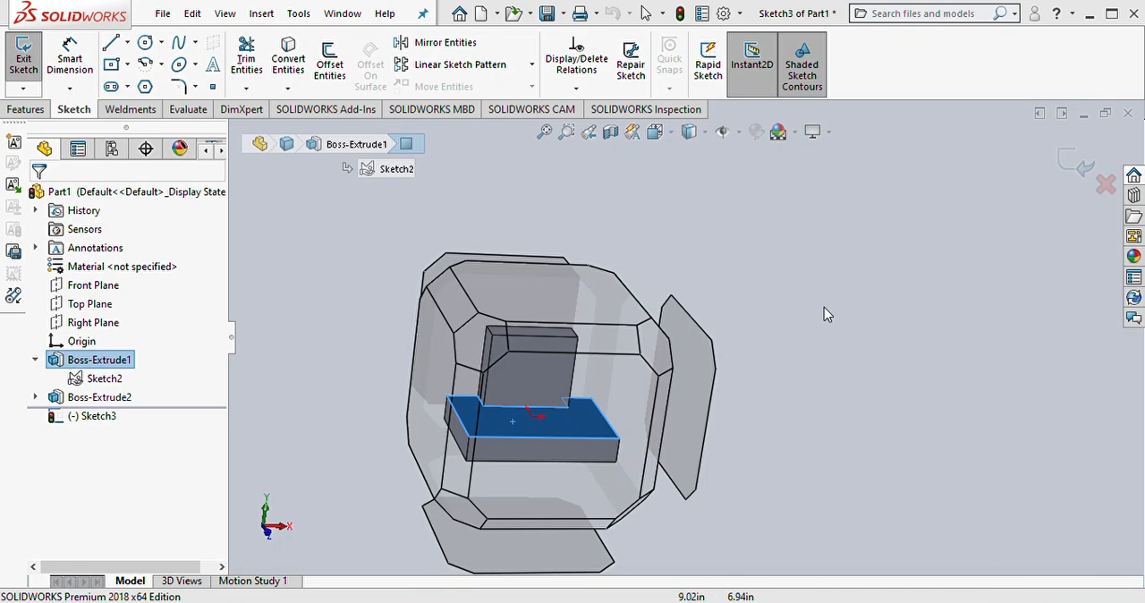
pyautogui.hotkey('ctrl', '8')
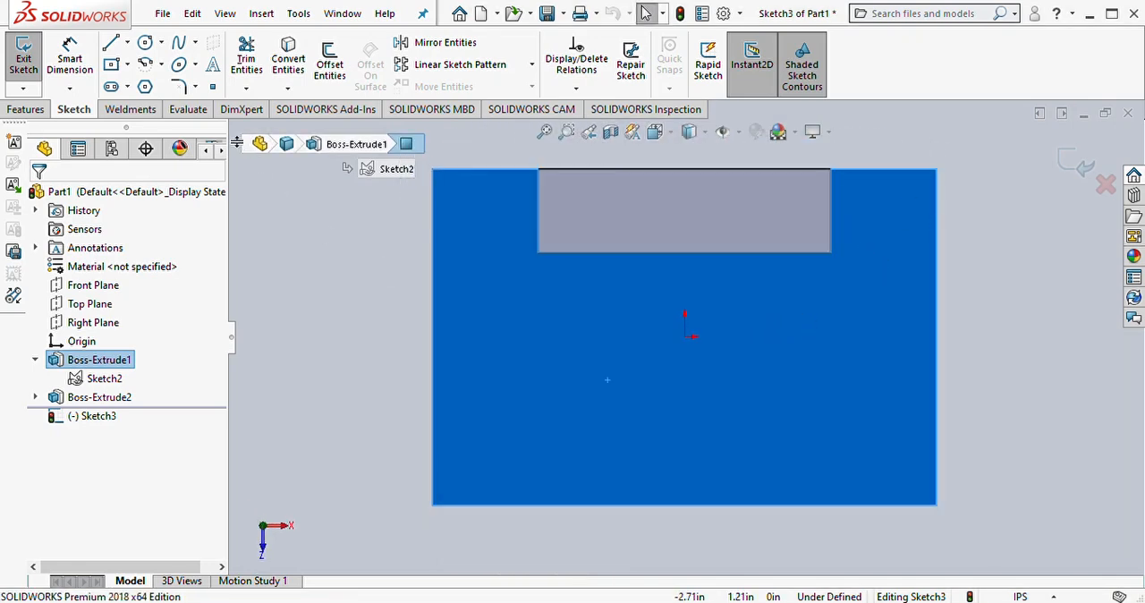
# Step: Sketch two circles level with each other below the origin, the left about 0.2 in and the right about 0.25 in in radius
pyautogui.click(145, 42)
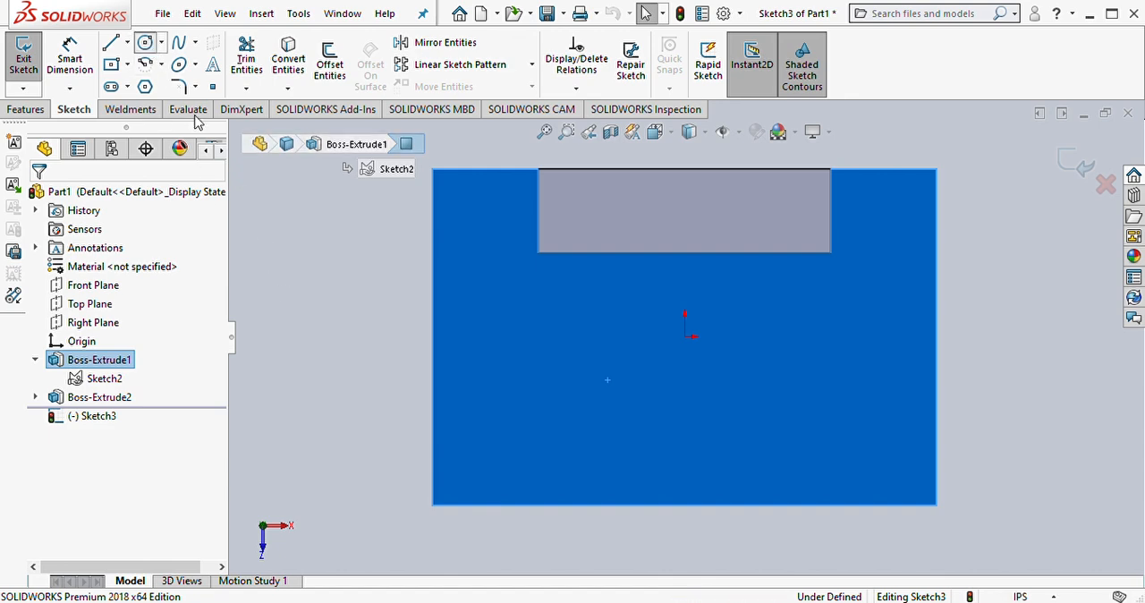
pyautogui.click(538, 395)
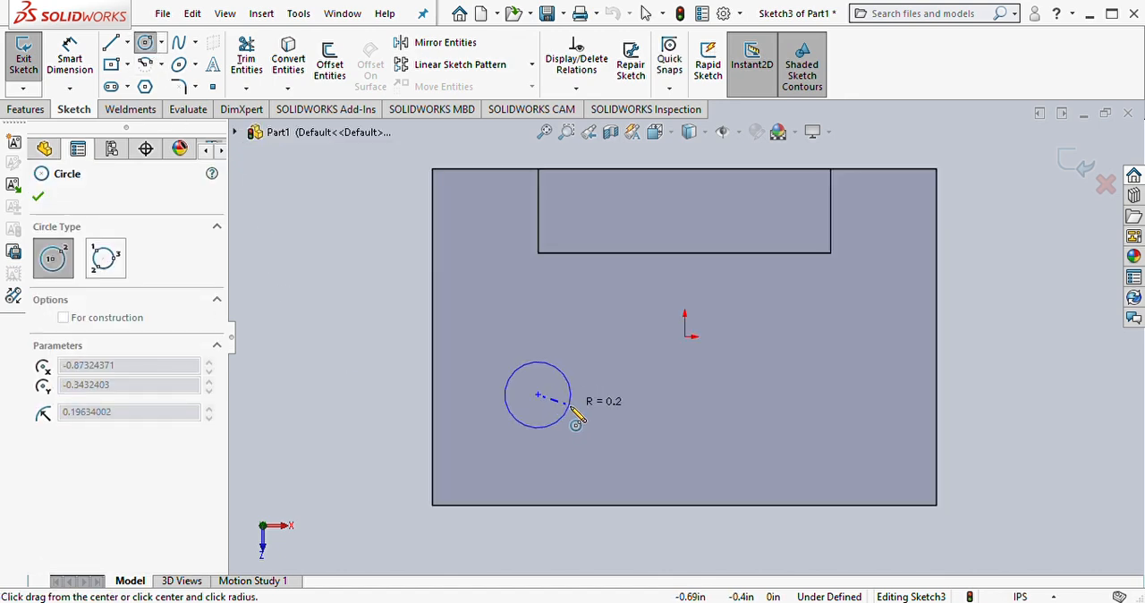
pyautogui.click(568, 407)
pyautogui.click(795, 394)
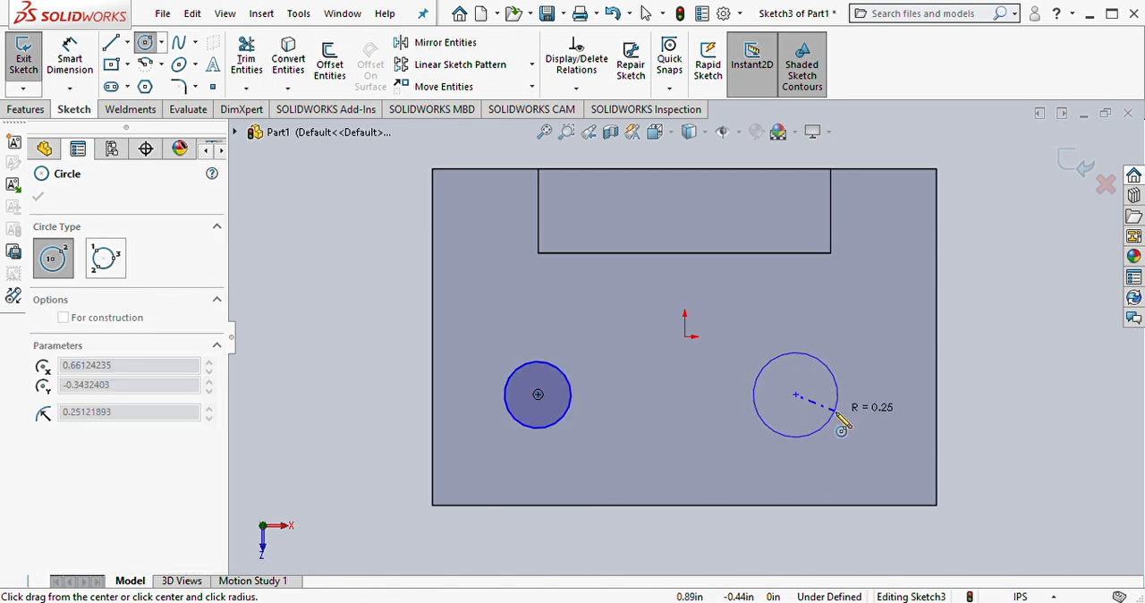
pyautogui.click(835, 415)
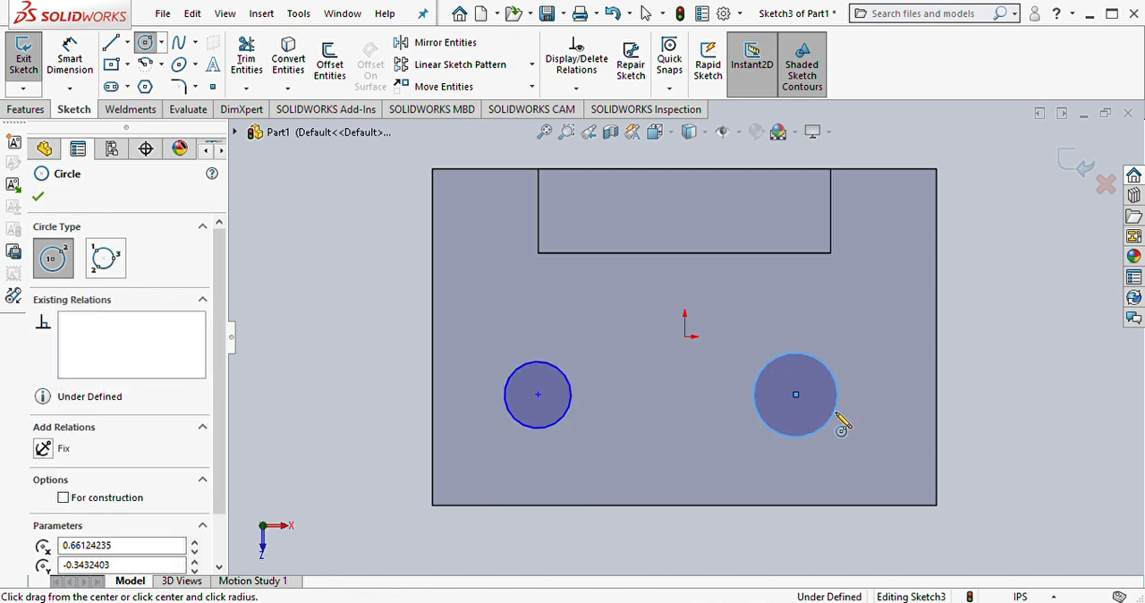
# Step: Add a diameter dimension to the left circle, placing its text outside the block's left edge
pyautogui.moveTo(382, 458); pyautogui.dragTo(376, 356, button='right')
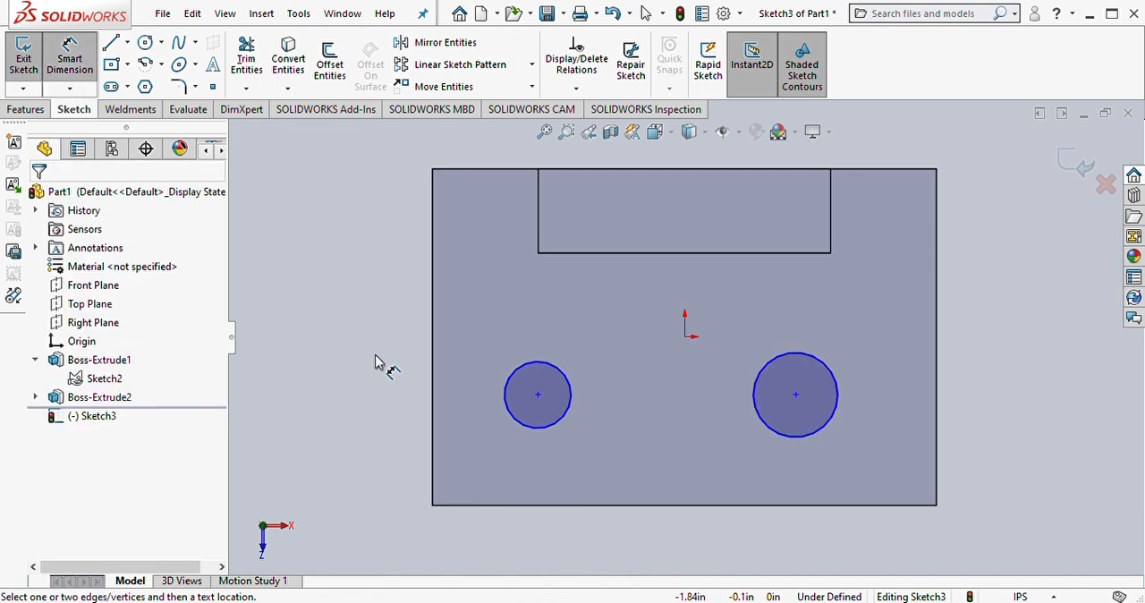
pyautogui.click(533, 368)
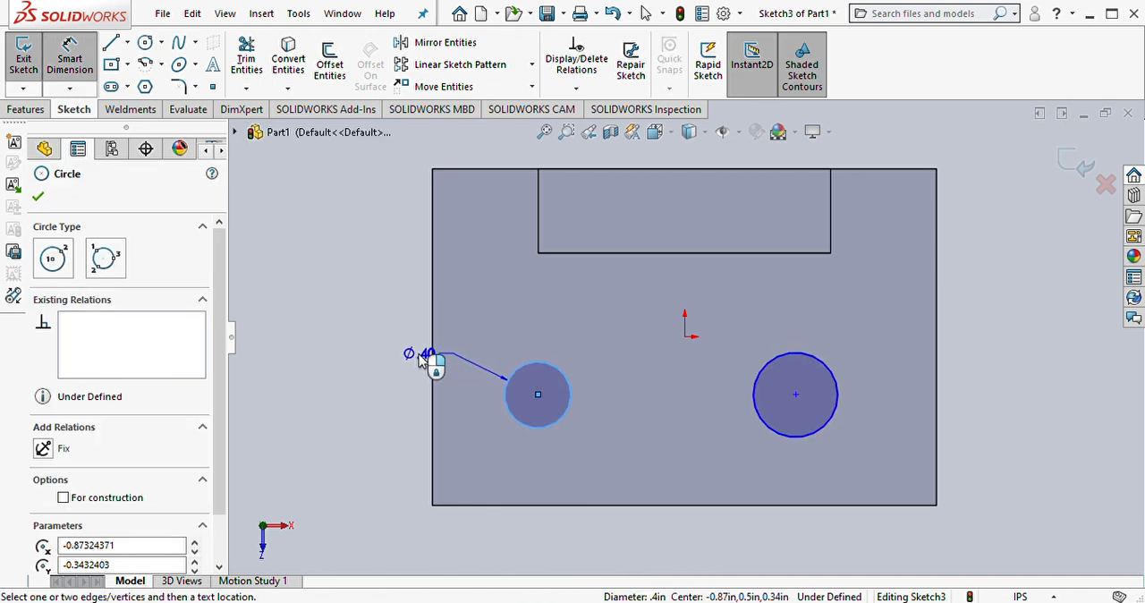
pyautogui.click(377, 346)
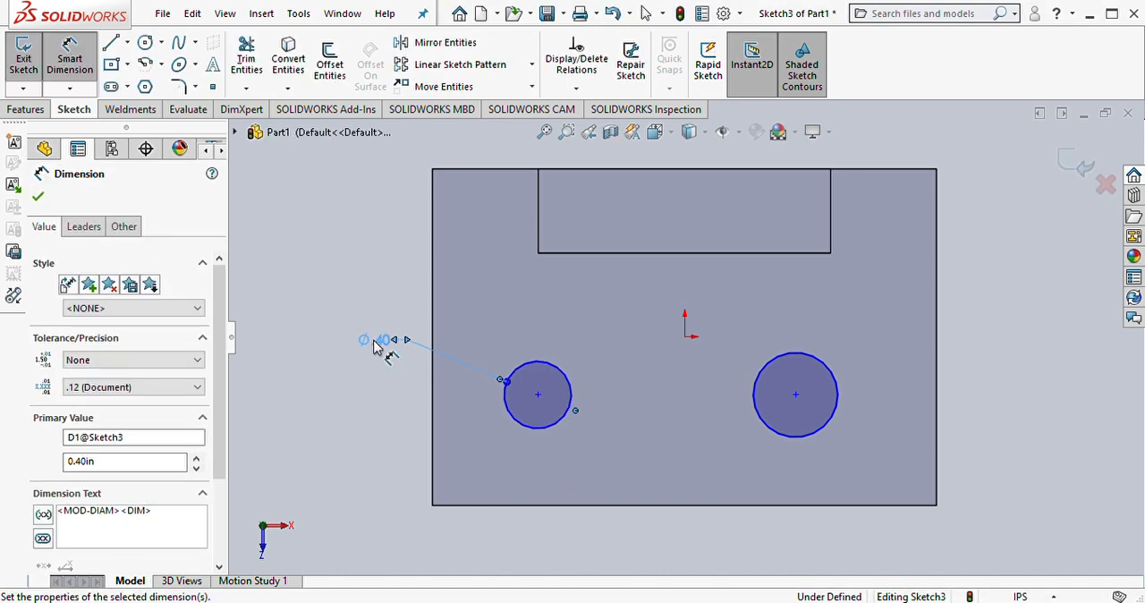
pyautogui.press('Escape')
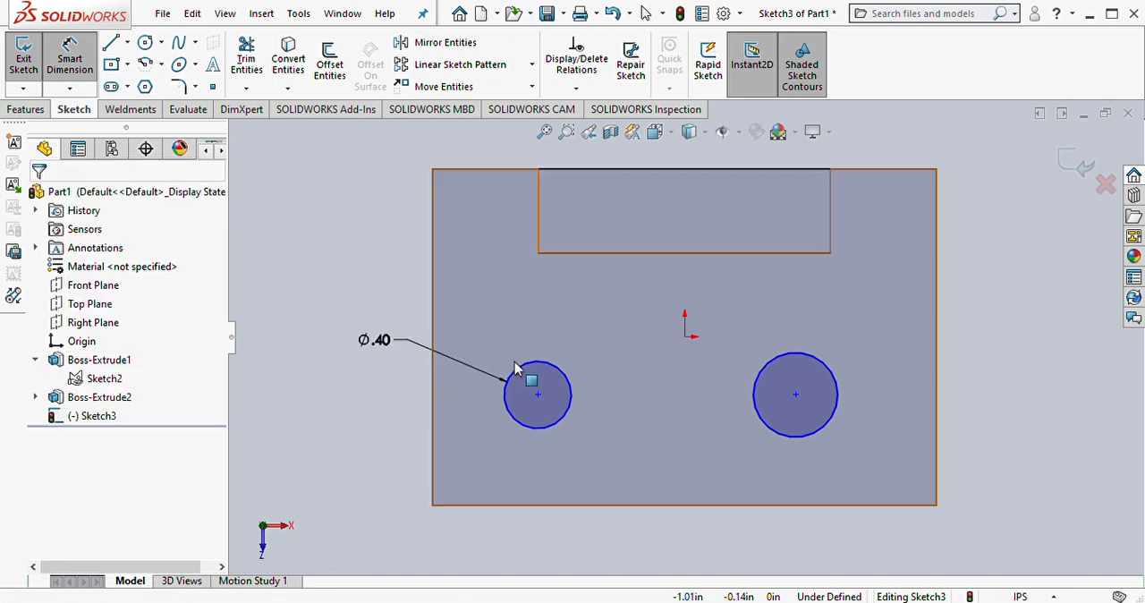
# Step: Apply an Equal relation between the left and right circles
pyautogui.click(549, 374)
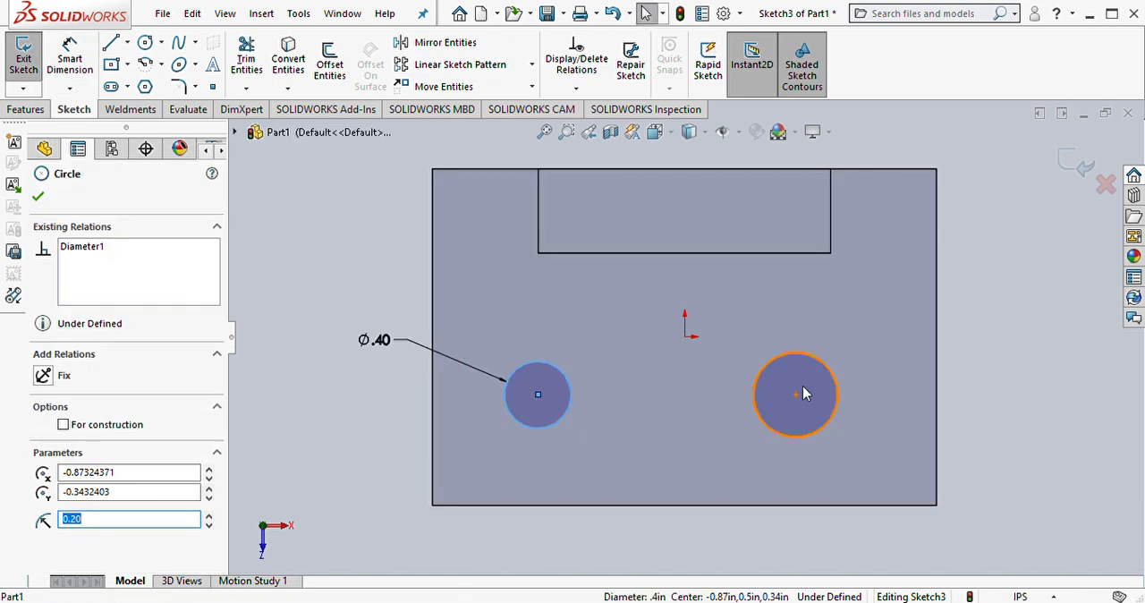
pyautogui.keyDown('ctrl'); pyautogui.click(782, 362); pyautogui.keyUp('ctrl')
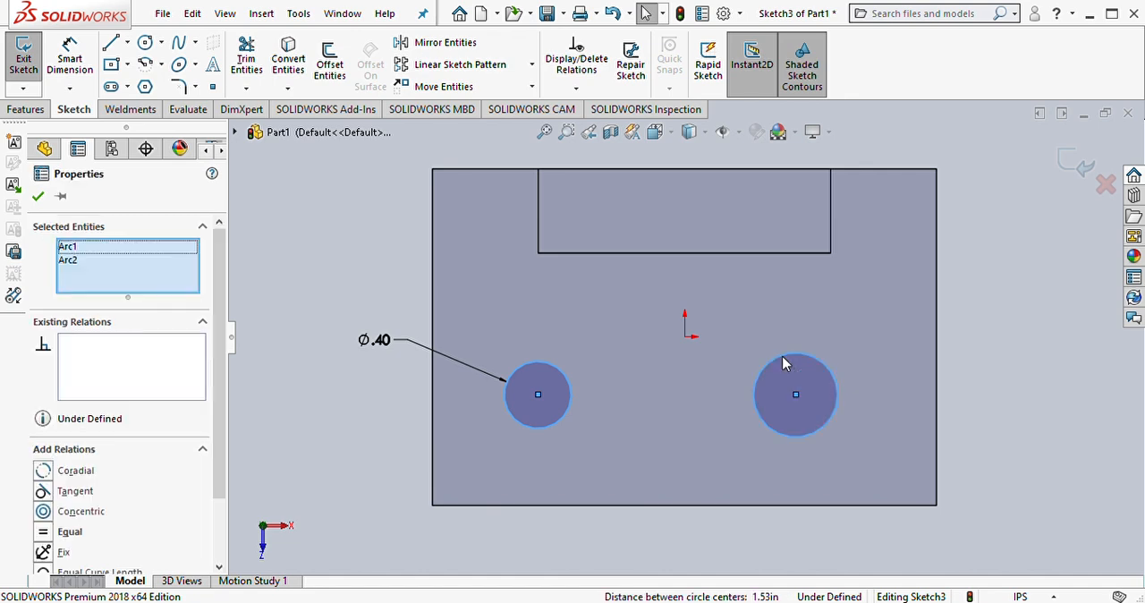
pyautogui.click(910, 284)
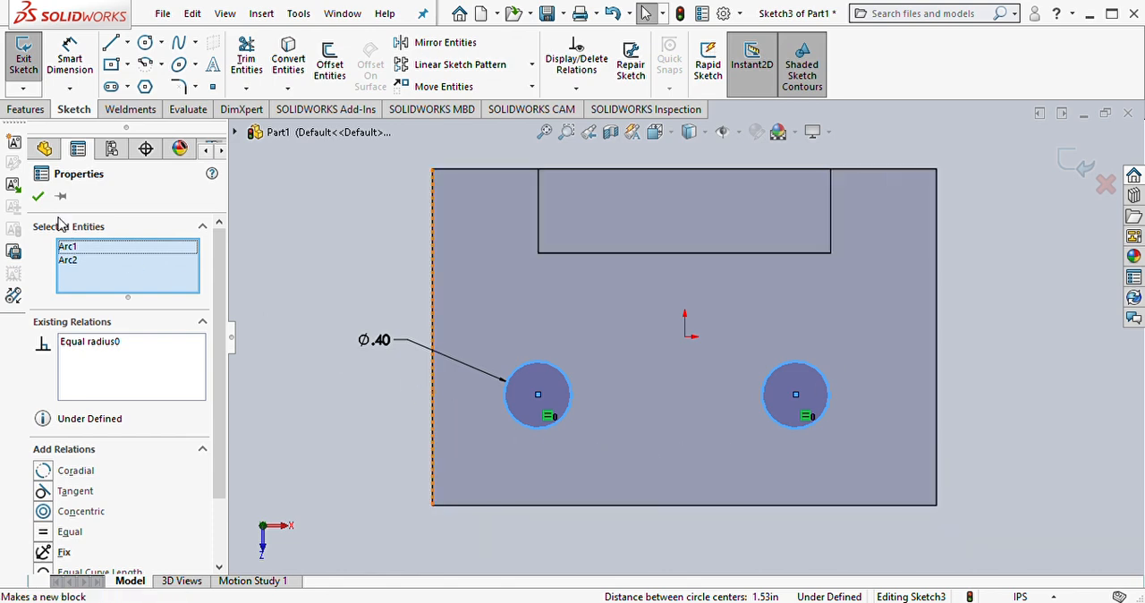
# Step: Dimension the horizontal distance between the two circle centres as 2 in, placing the dimension below the circles
pyautogui.click(39, 198)
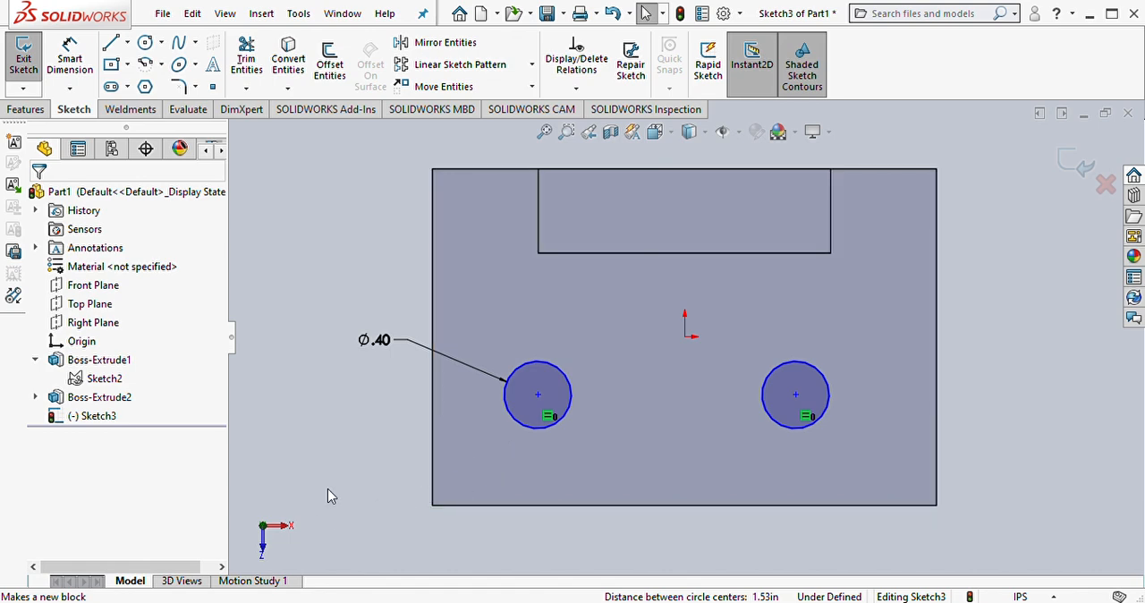
pyautogui.moveTo(328, 492); pyautogui.dragTo(332, 422, button='right')
pyautogui.click(538, 394)
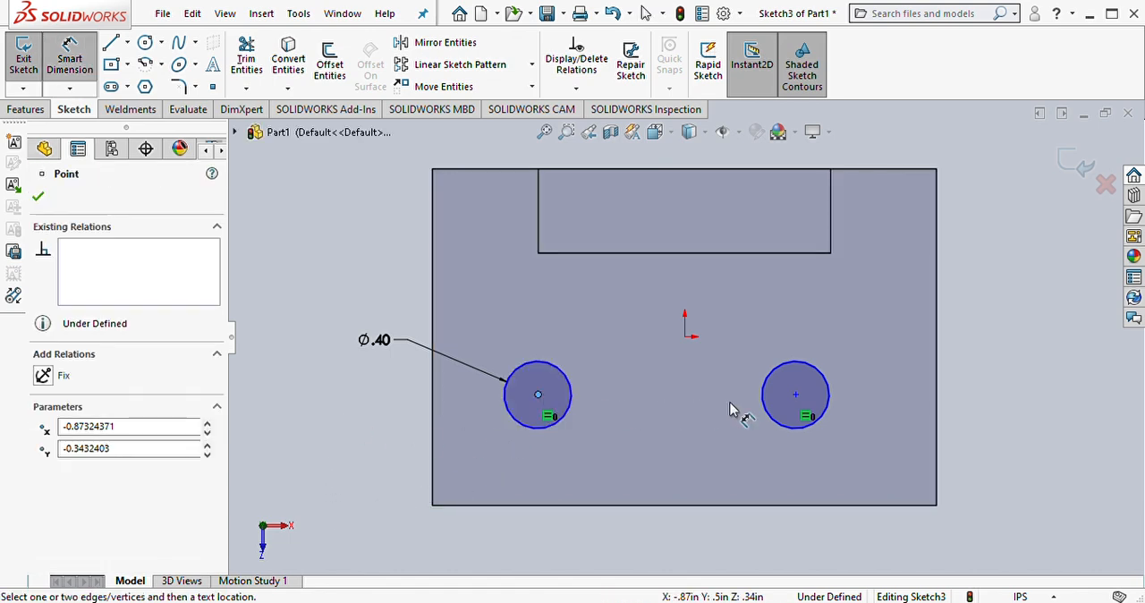
pyautogui.click(795, 394)
pyautogui.click(678, 465)
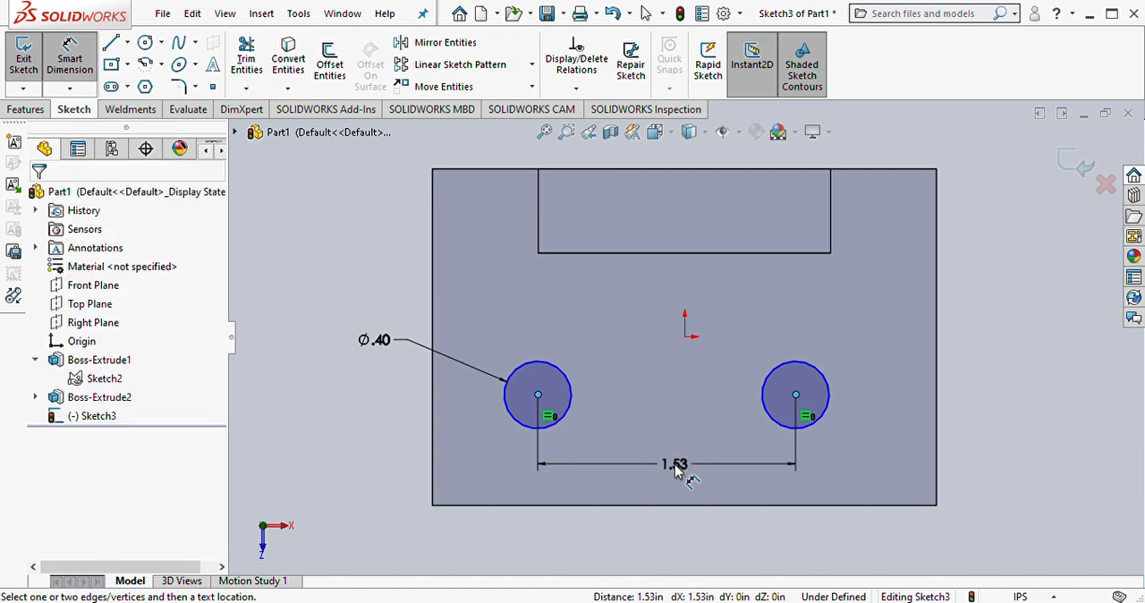
pyautogui.write('2')
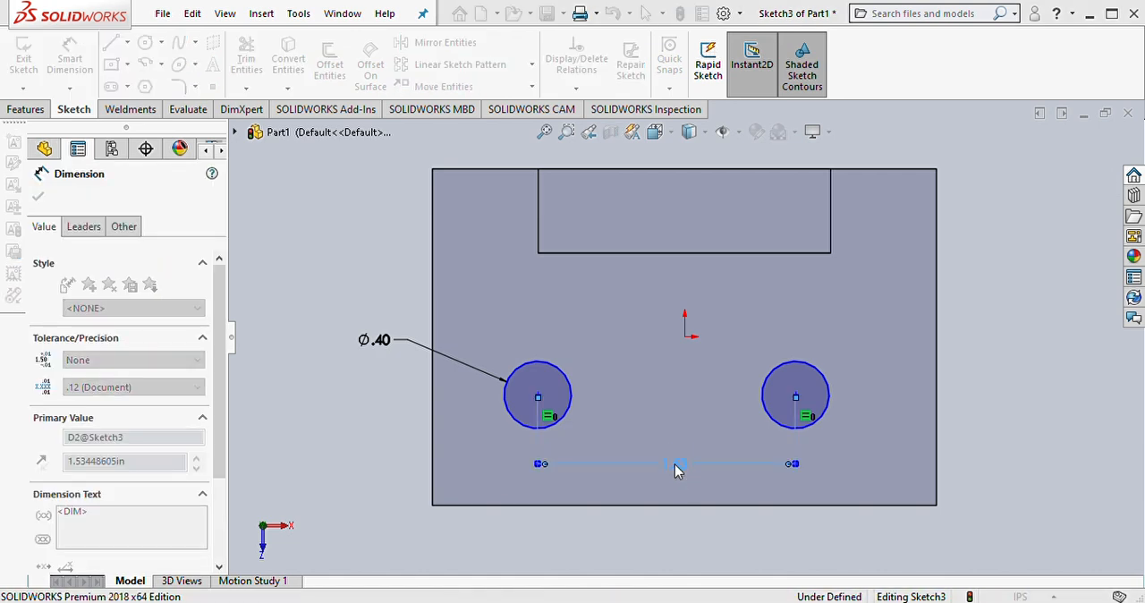
pyautogui.press('Return')
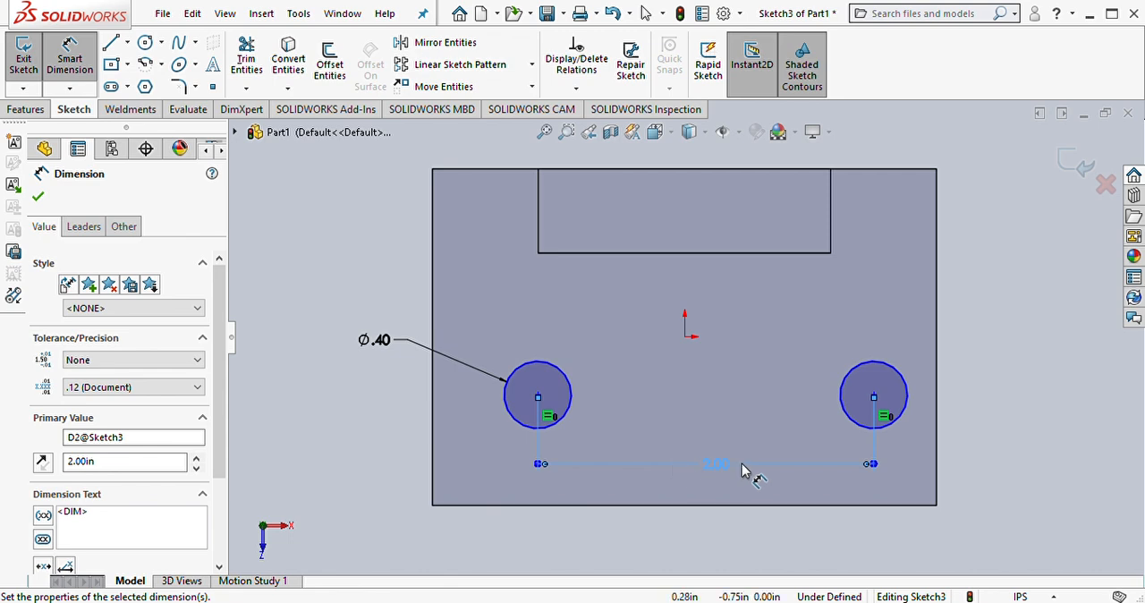
# Step: Dimension the right circle's centre 0.75 in from the base block's front edge
pyautogui.click(883, 505)
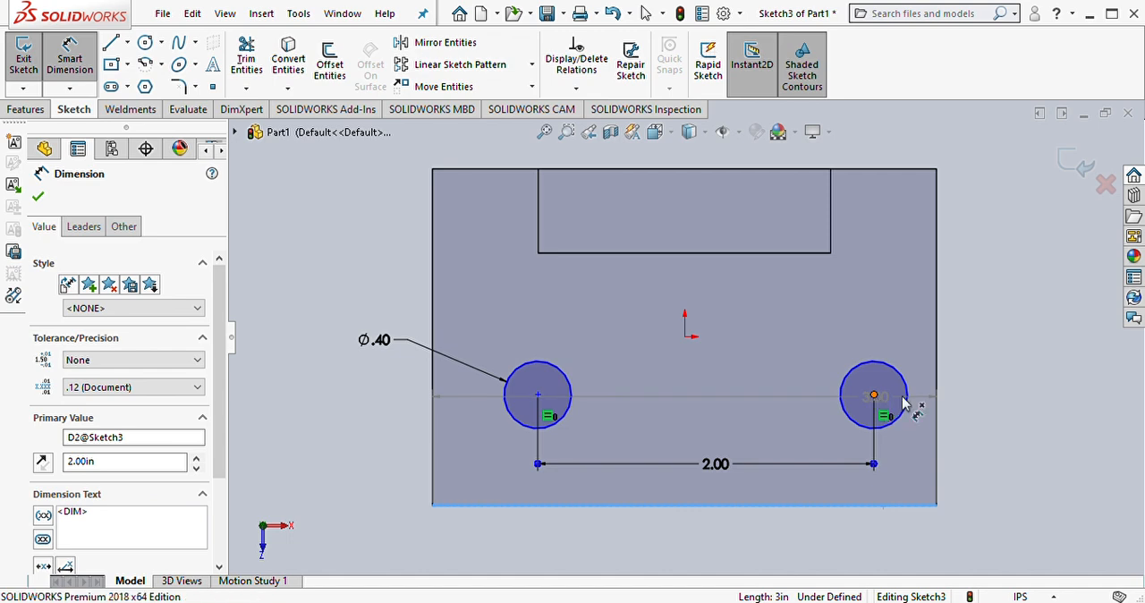
pyautogui.click(874, 396)
pyautogui.click(982, 438)
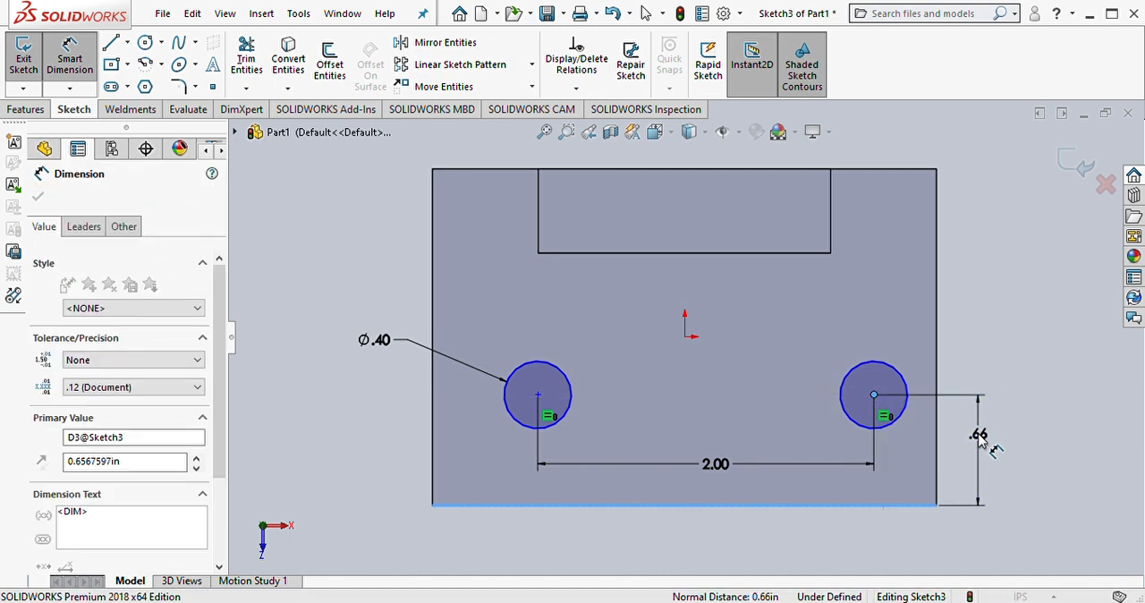
pyautogui.write('.75')
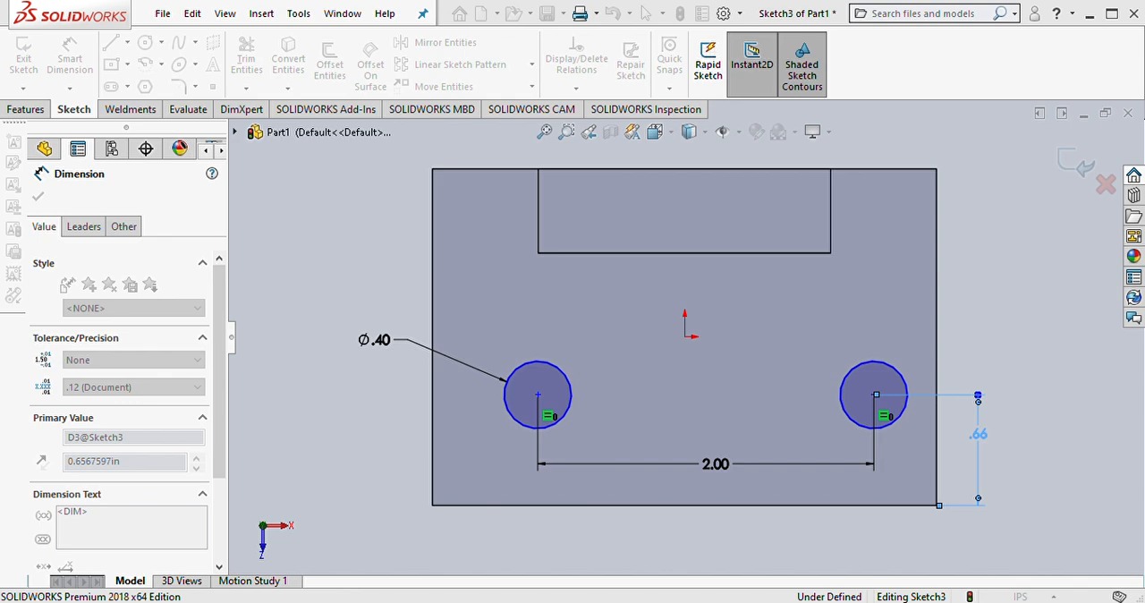
pyautogui.press('Return')
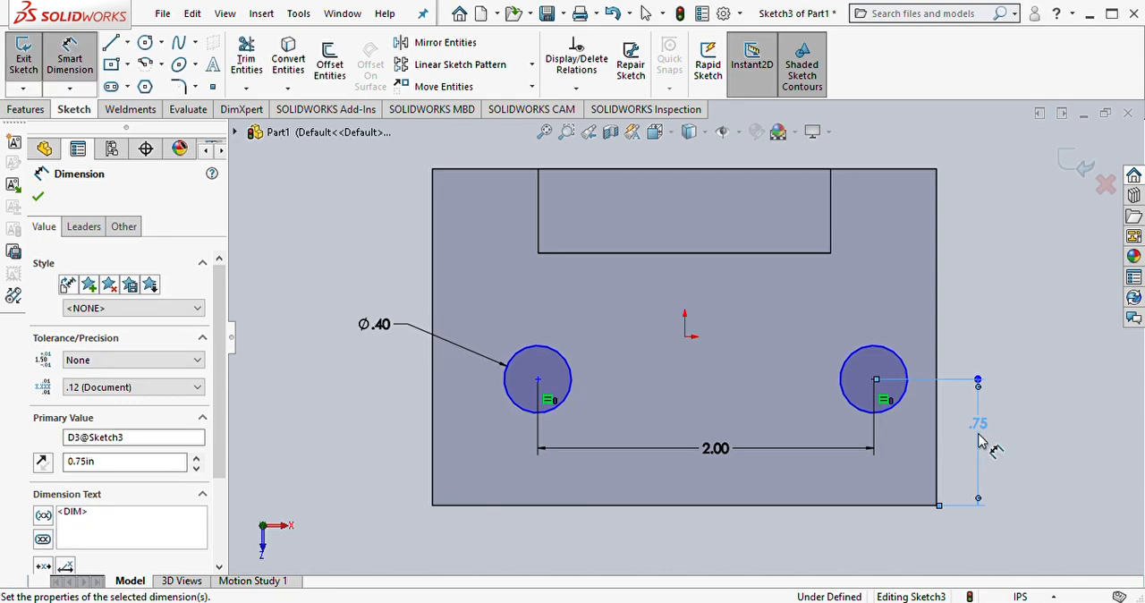
pyautogui.click(342, 387)
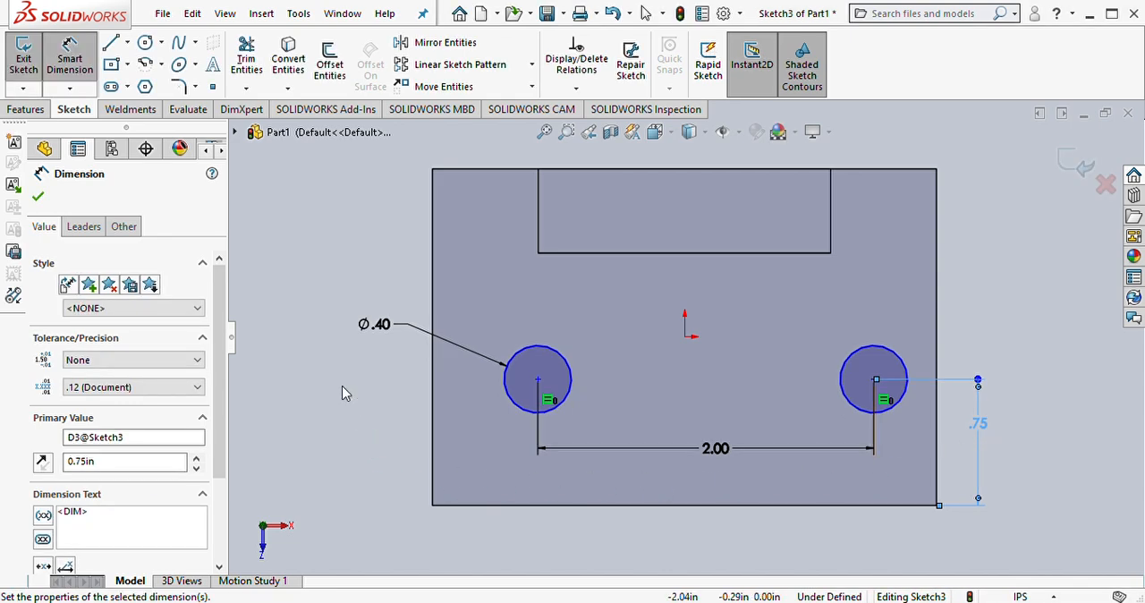
pyautogui.press('Escape')
# Step: Add a Horizontal relation between the centres of the two circles
pyautogui.click(538, 380)
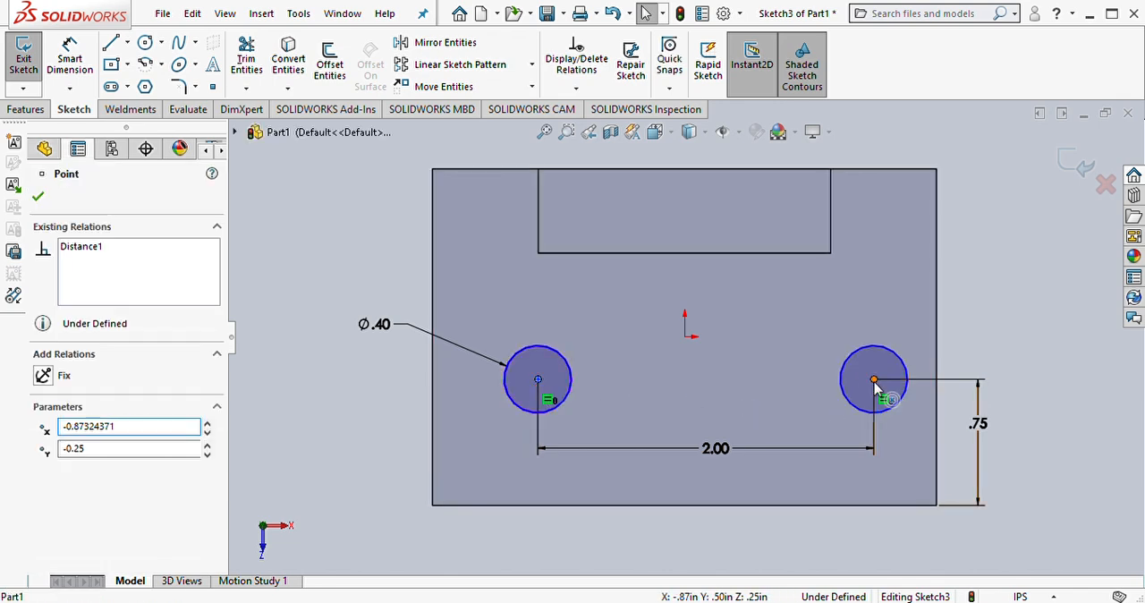
pyautogui.keyDown('ctrl'); pyautogui.click(874, 380); pyautogui.keyUp('ctrl')
pyautogui.click(927, 306)
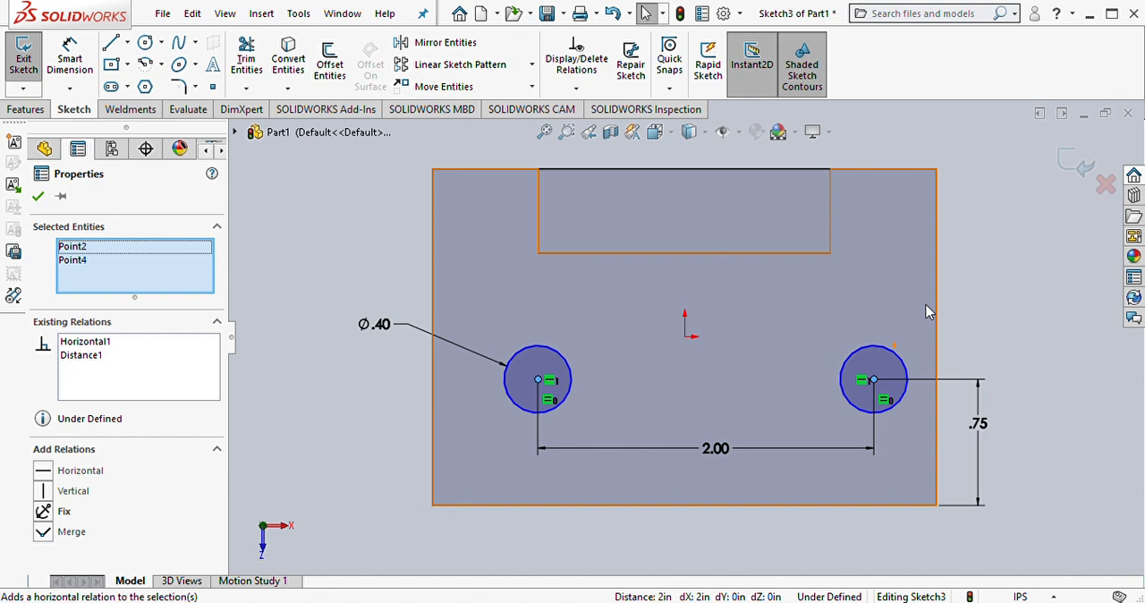
pyautogui.click(39, 197)
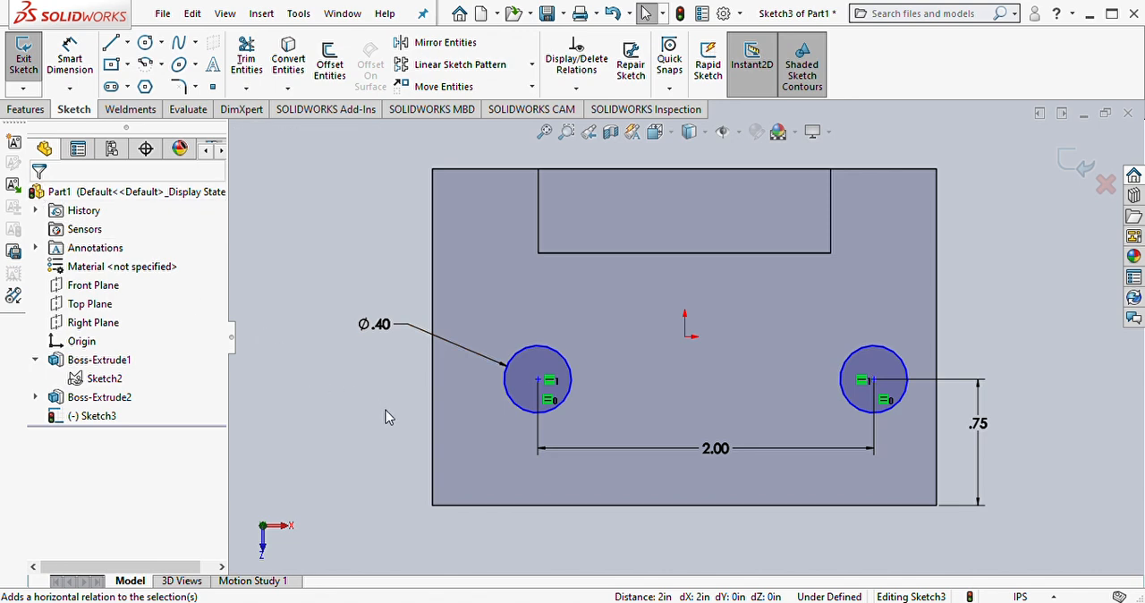
# Step: Move the left circle's centre sideways to about 1.04 in left of the origin to test the sketch's remaining freedom
pyautogui.click(573, 376)
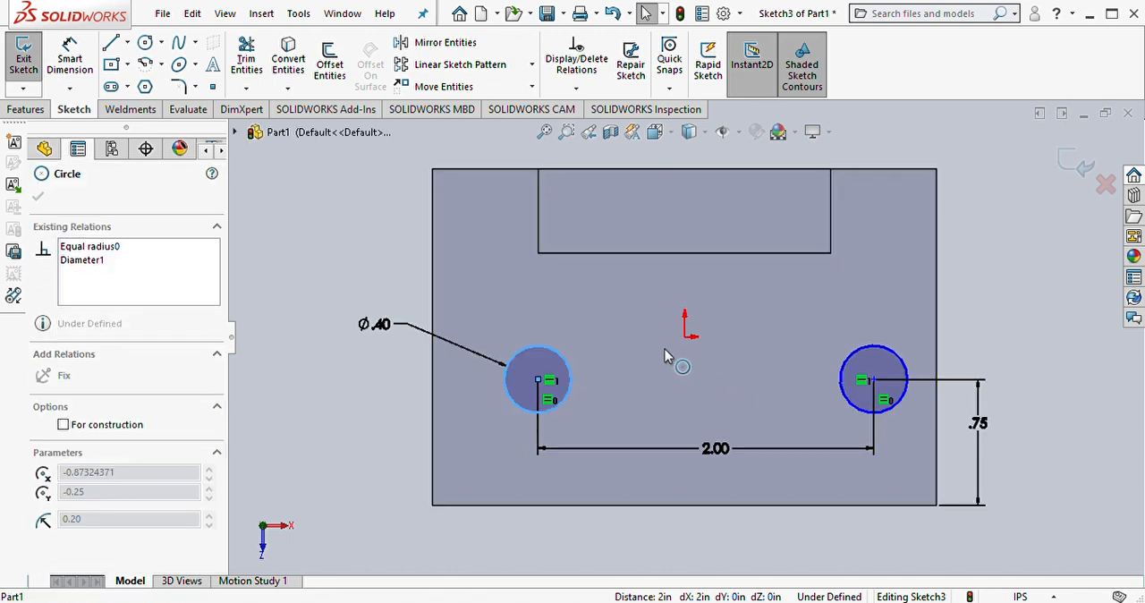
pyautogui.click(324, 450)
pyautogui.moveTo(537, 381); pyautogui.dragTo(510, 426)
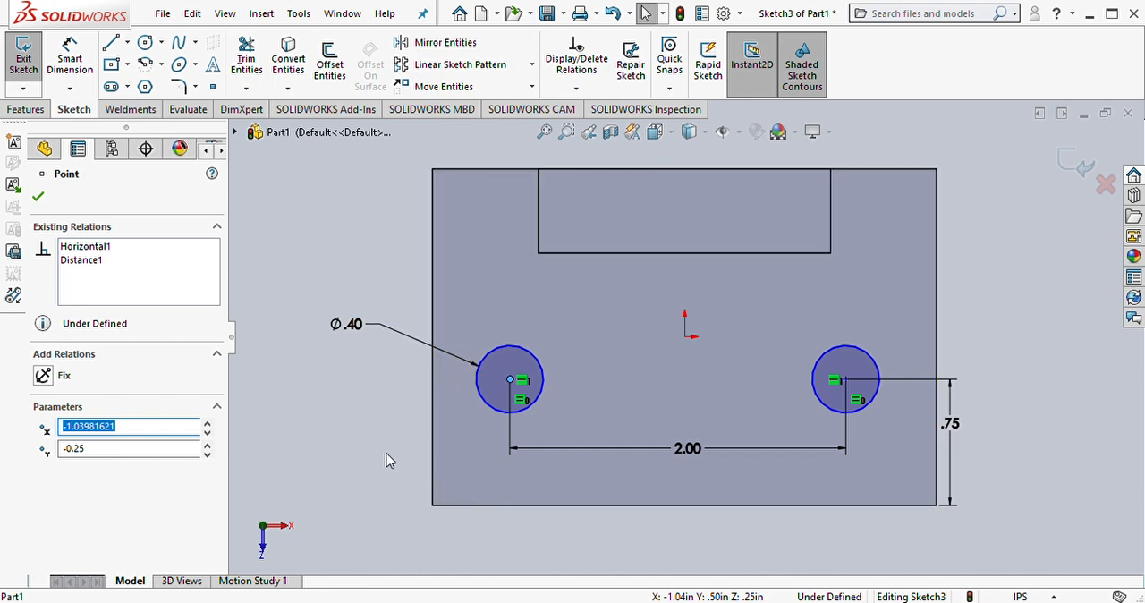
pyautogui.click(347, 420)
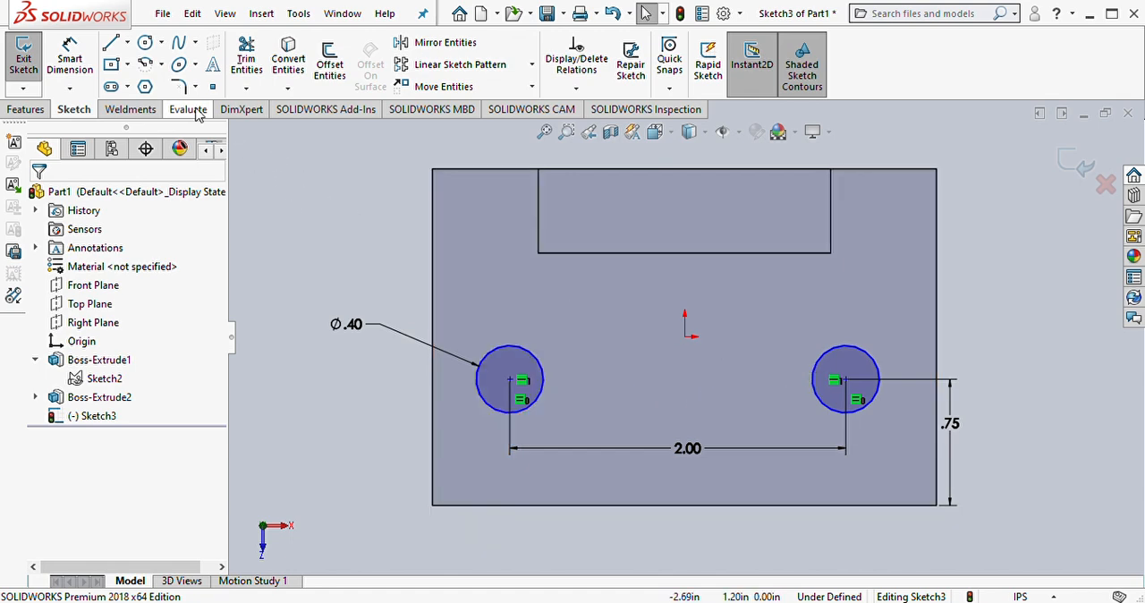
# Step: Draw a horizontal centerline connecting the centres of the two circles
pyautogui.click(127, 43)
pyautogui.click(142, 82)
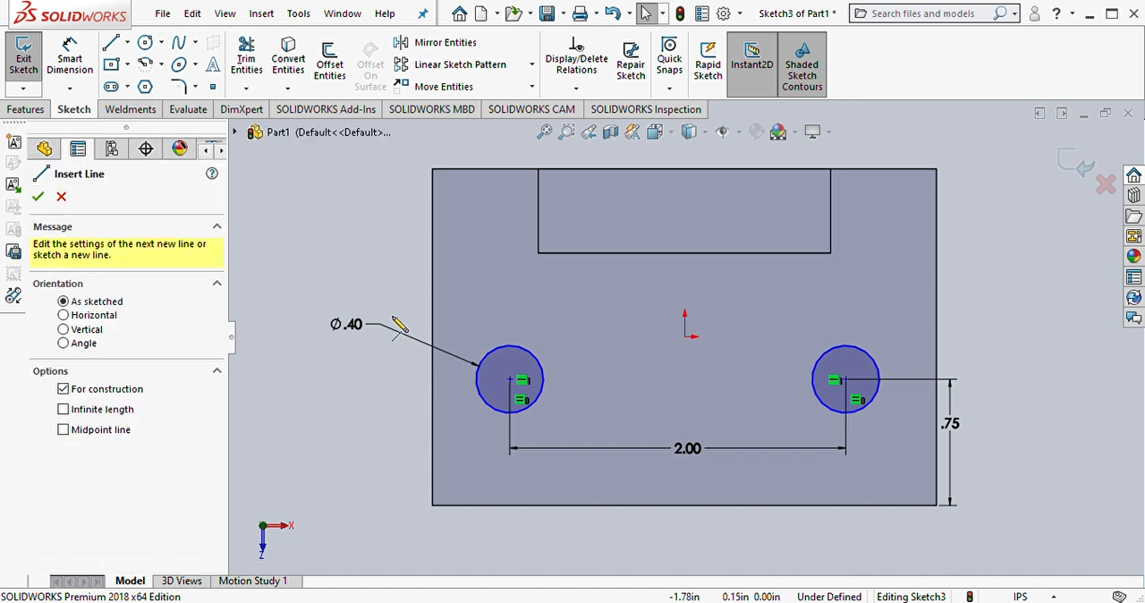
pyautogui.click(510, 381)
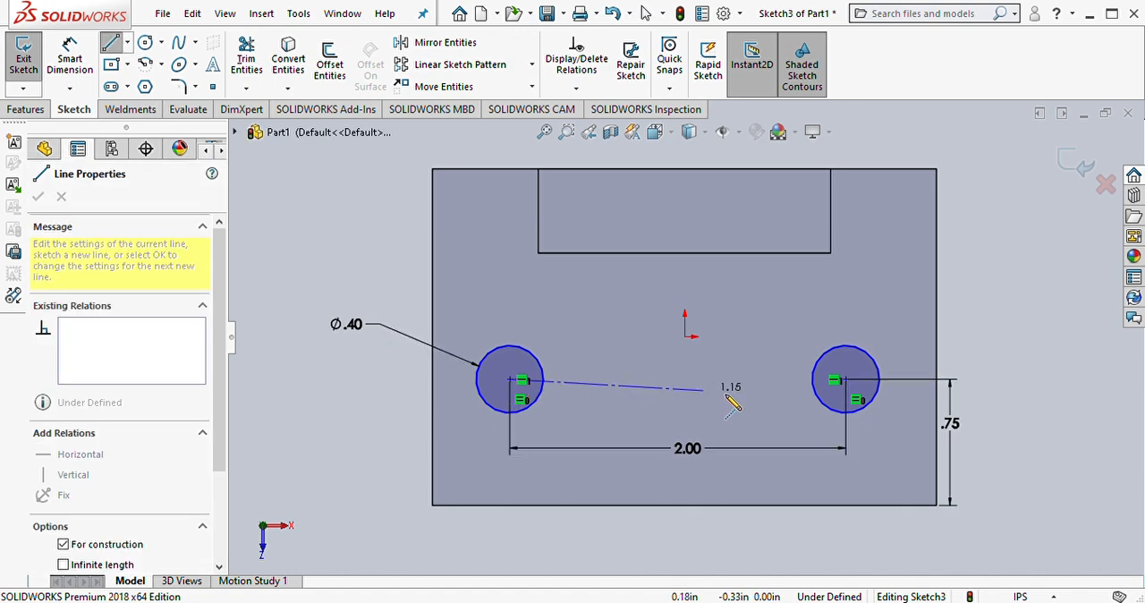
pyautogui.click(845, 379)
pyautogui.press('Escape')
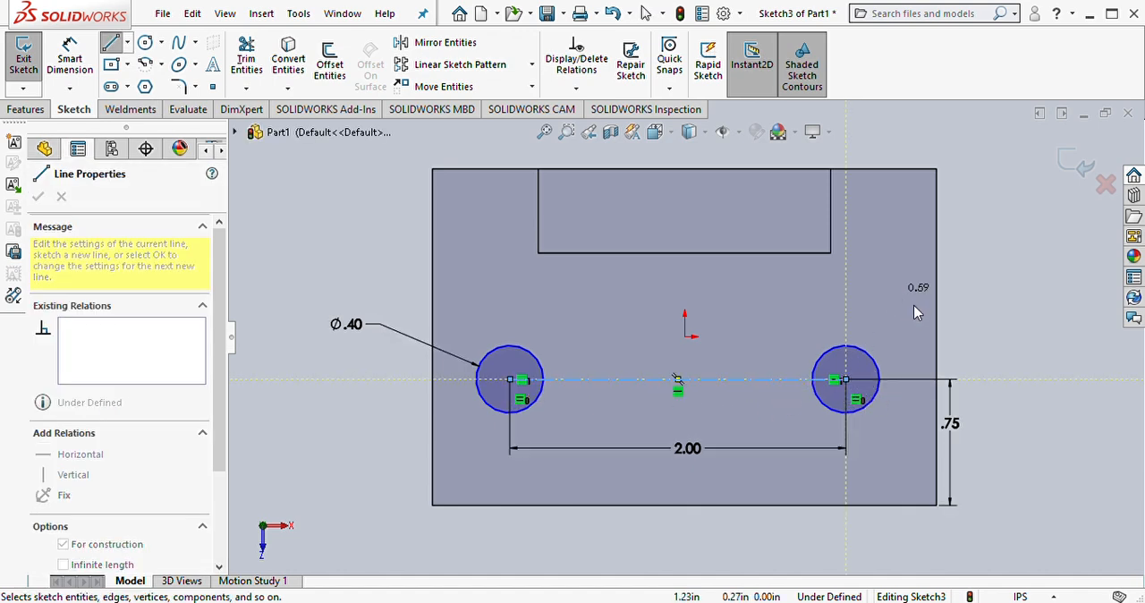
# Step: Add a Vertical relation between the centerline's midpoint and the midpoint of the base block's front edge
pyautogui.click(732, 386)
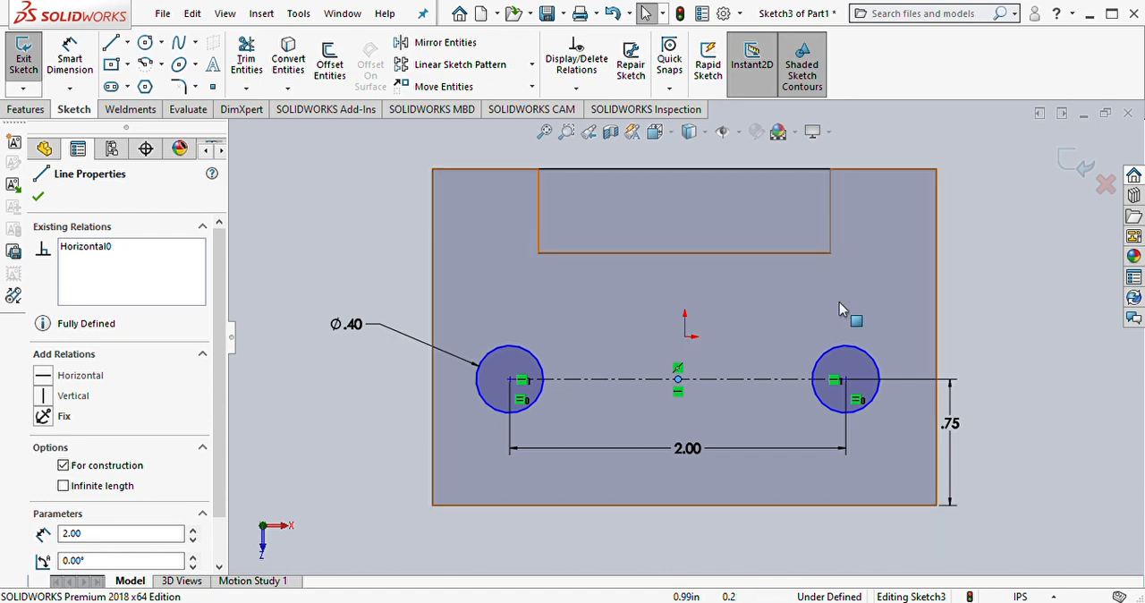
pyautogui.click(702, 508)
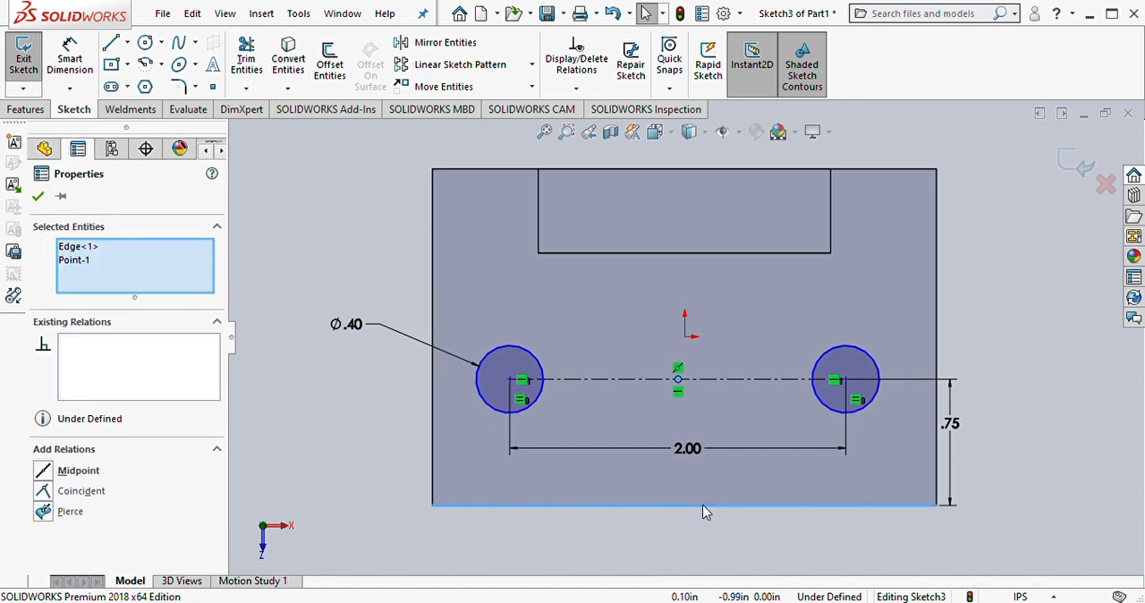
pyautogui.click(778, 336)
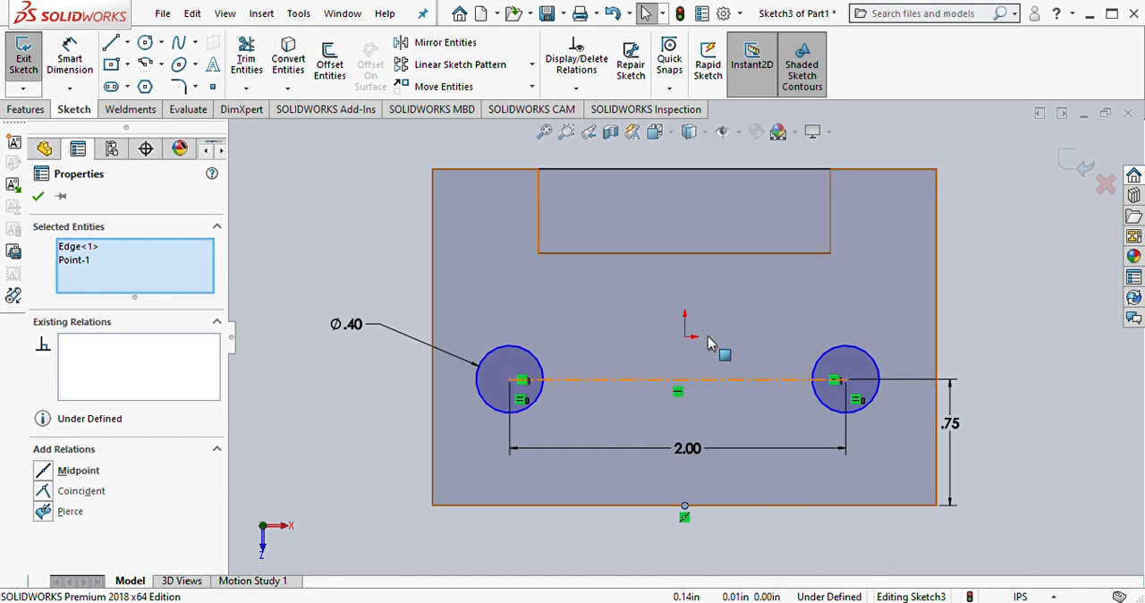
pyautogui.keyDown('ctrl'); pyautogui.click(678, 379); pyautogui.keyUp('ctrl')
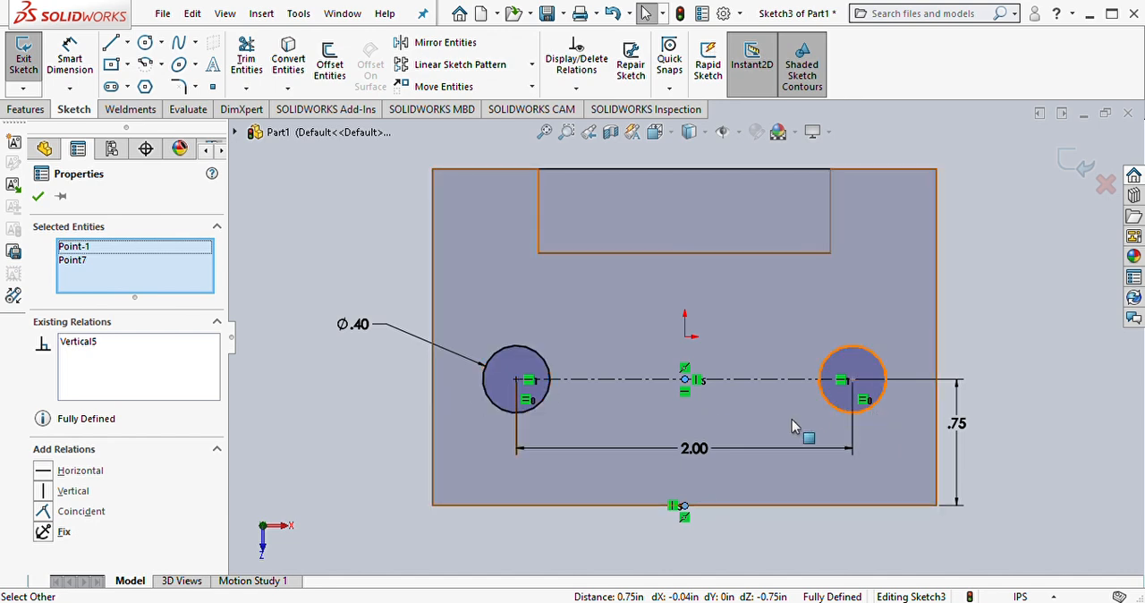
pyautogui.click(38, 196)
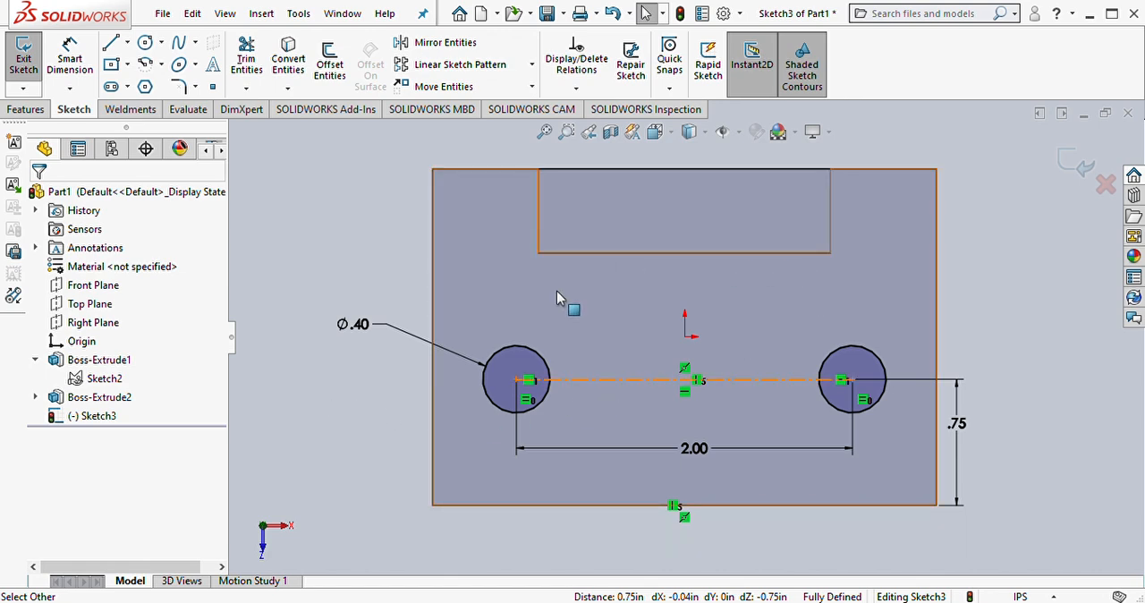
# Step: Cut both circles through the base with an Extruded Cut, using Up To Surface with the base's bottom face as the limit
pyautogui.click(24, 111)
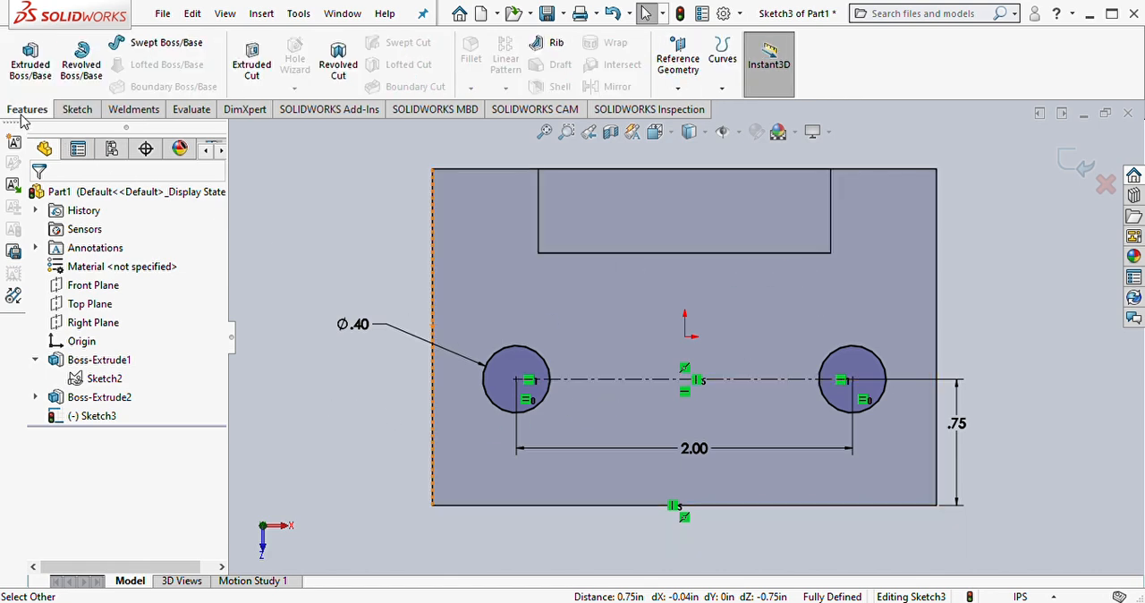
pyautogui.click(251, 70)
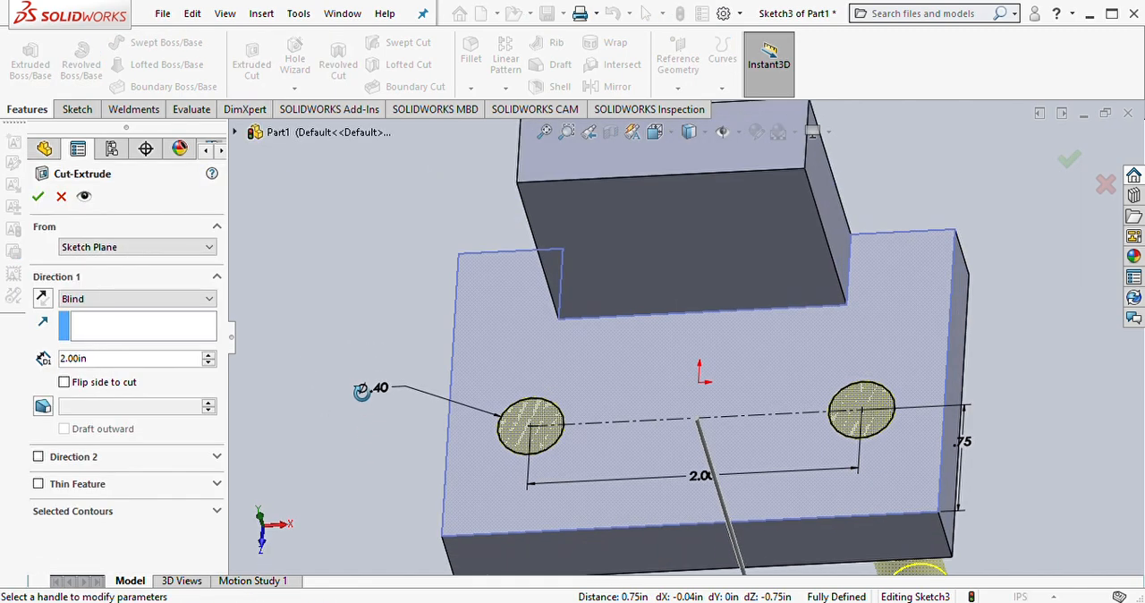
pyautogui.moveTo(361, 392); pyautogui.dragTo(582, 478, button='middle')
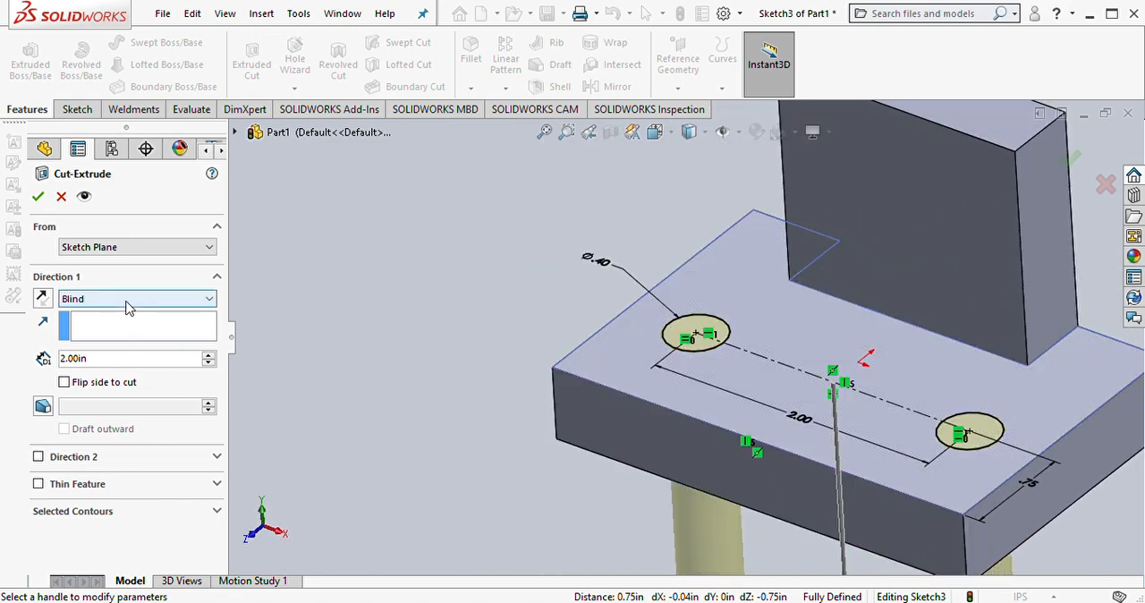
pyautogui.press('Down')
pyautogui.moveTo(680, 427); pyautogui.dragTo(695, 446, button='middle')
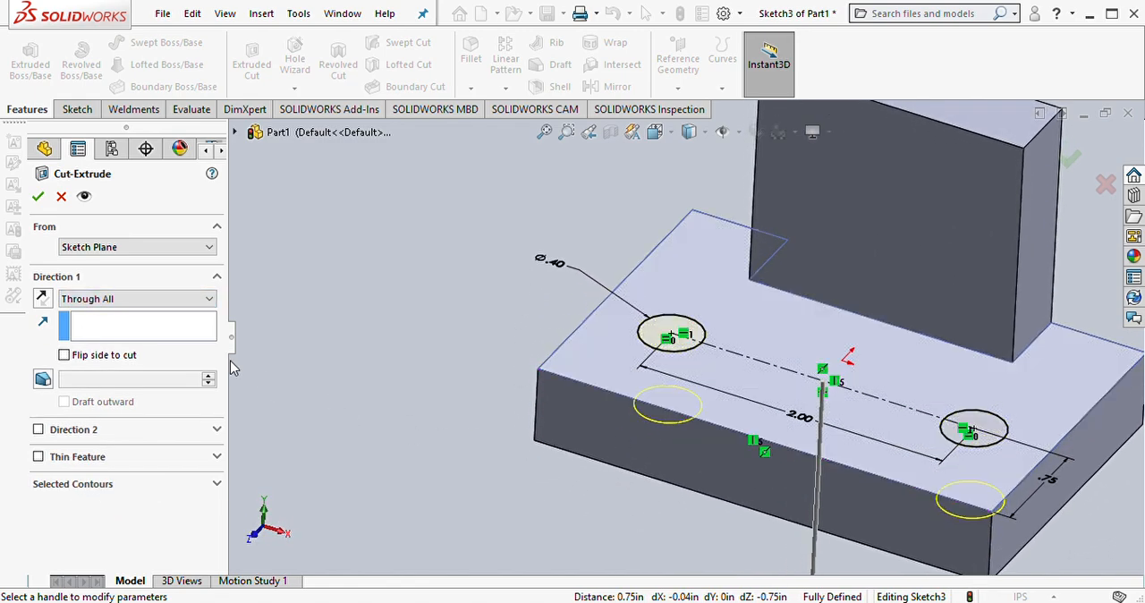
pyautogui.click(84, 368)
pyautogui.moveTo(551, 449); pyautogui.dragTo(634, 286, button='middle')
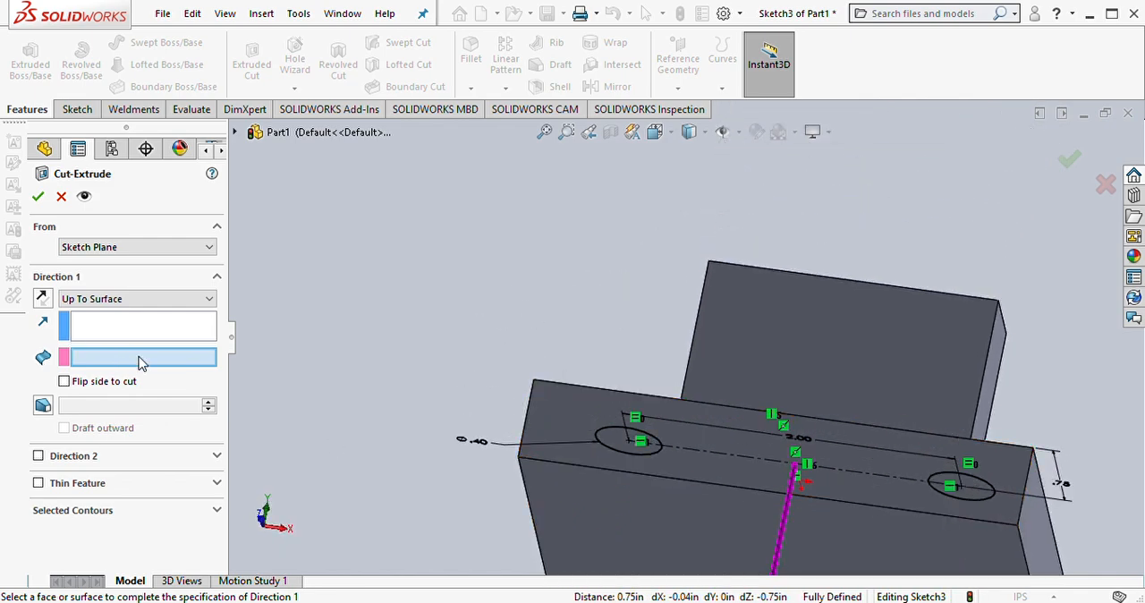
pyautogui.click(597, 497)
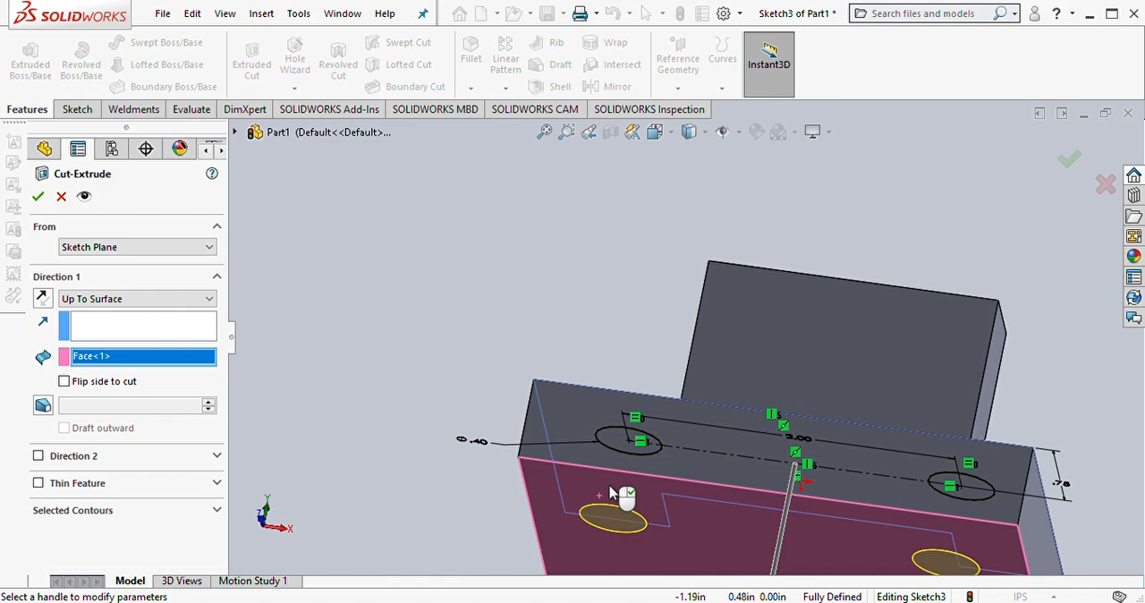
pyautogui.moveTo(604, 496); pyautogui.dragTo(638, 457, button='middle')
pyautogui.scroll(-3, 928, 349)
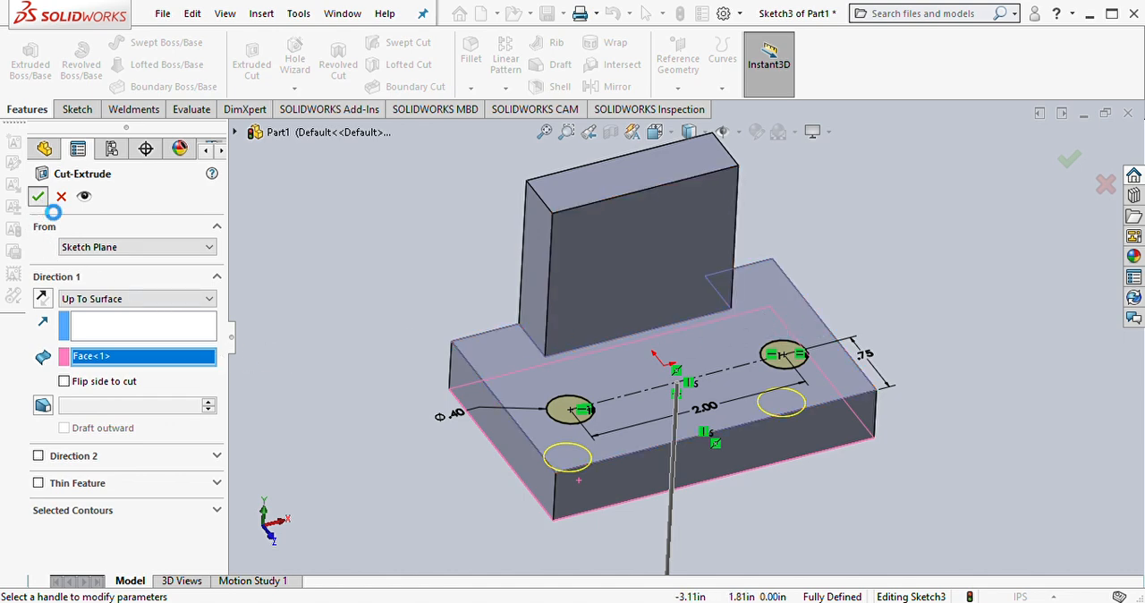
pyautogui.click(37, 196)
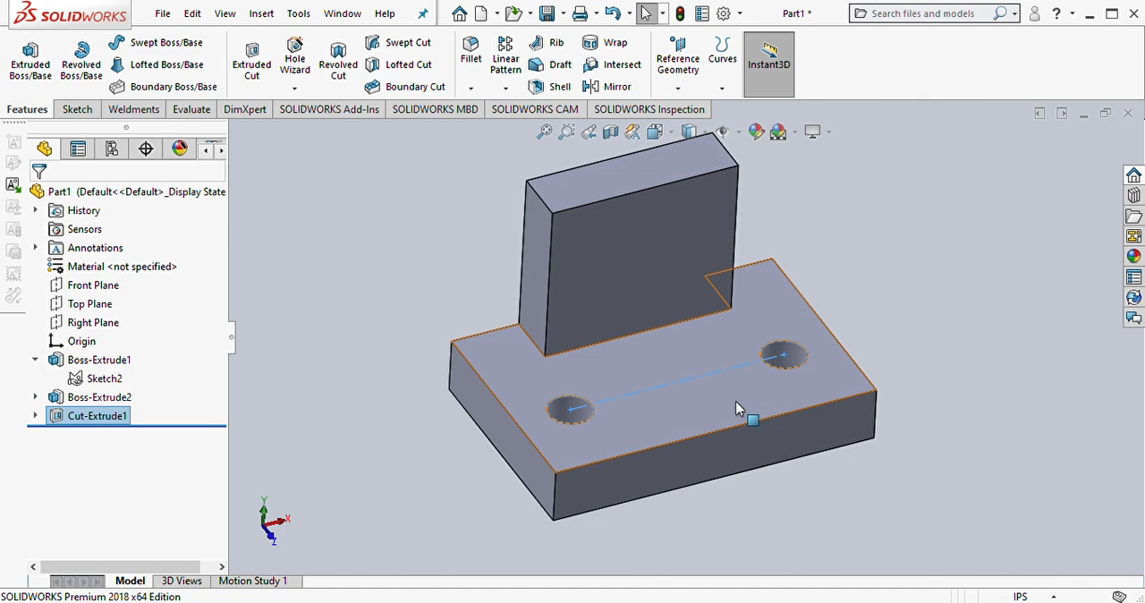
# Step: Start a new sketch on the upright's front face and orient the view normal to it
pyautogui.click(673, 259)
pyautogui.click(748, 213)
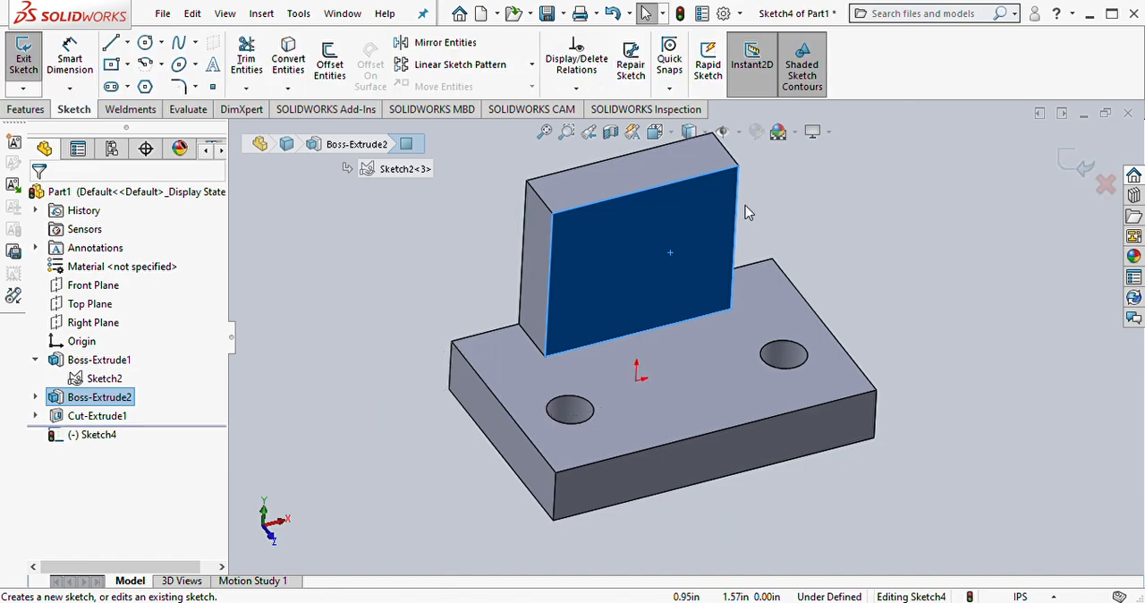
pyautogui.press('space')
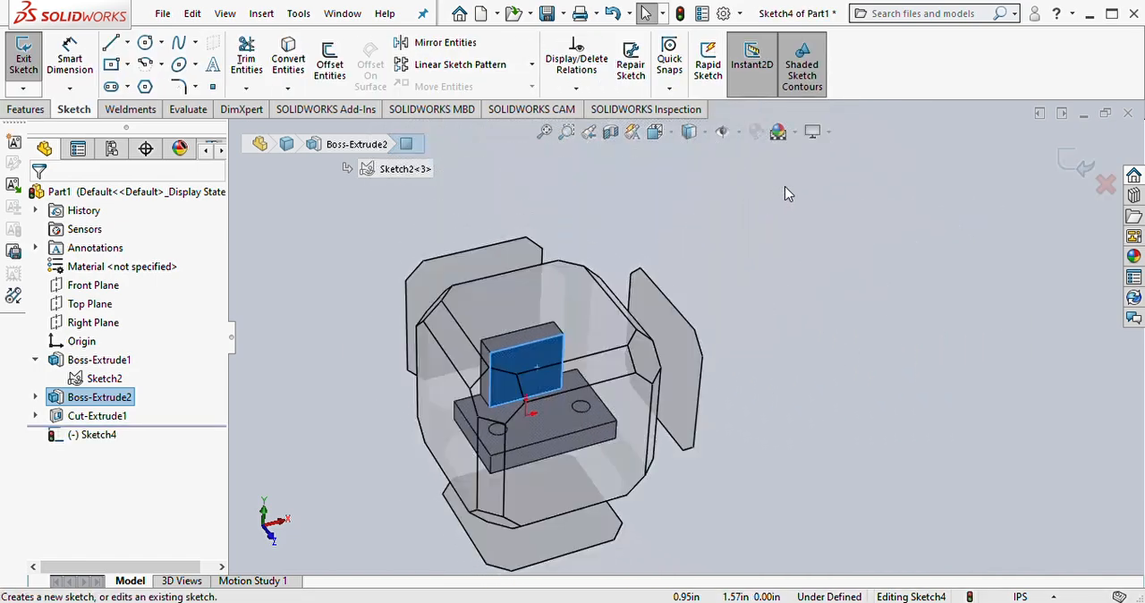
pyautogui.click(931, 133)
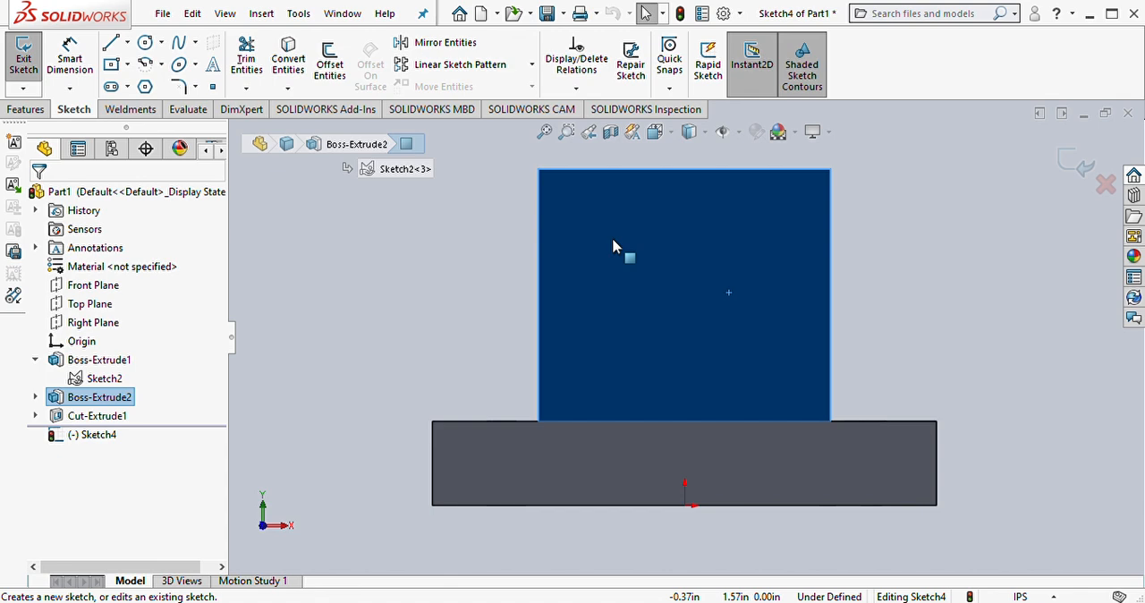
# Step: Draw a circle directly above the origin on the upright's front face and set its diameter to 0.56 in
pyautogui.click(145, 42)
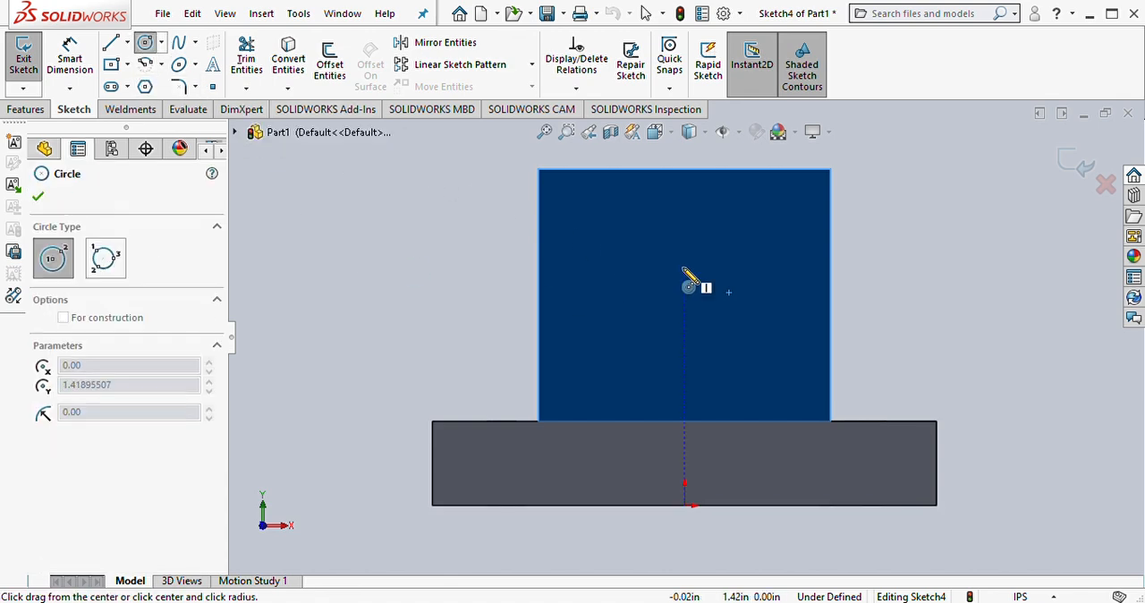
pyautogui.click(684, 268)
pyautogui.click(731, 304)
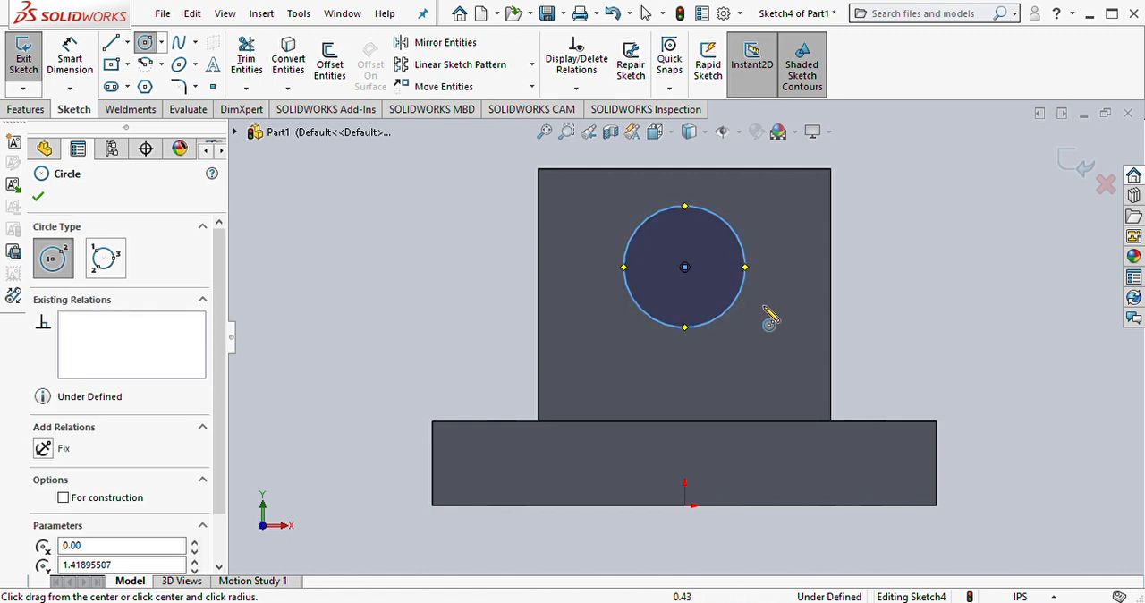
pyautogui.moveTo(981, 377); pyautogui.dragTo(984, 303, button='right')
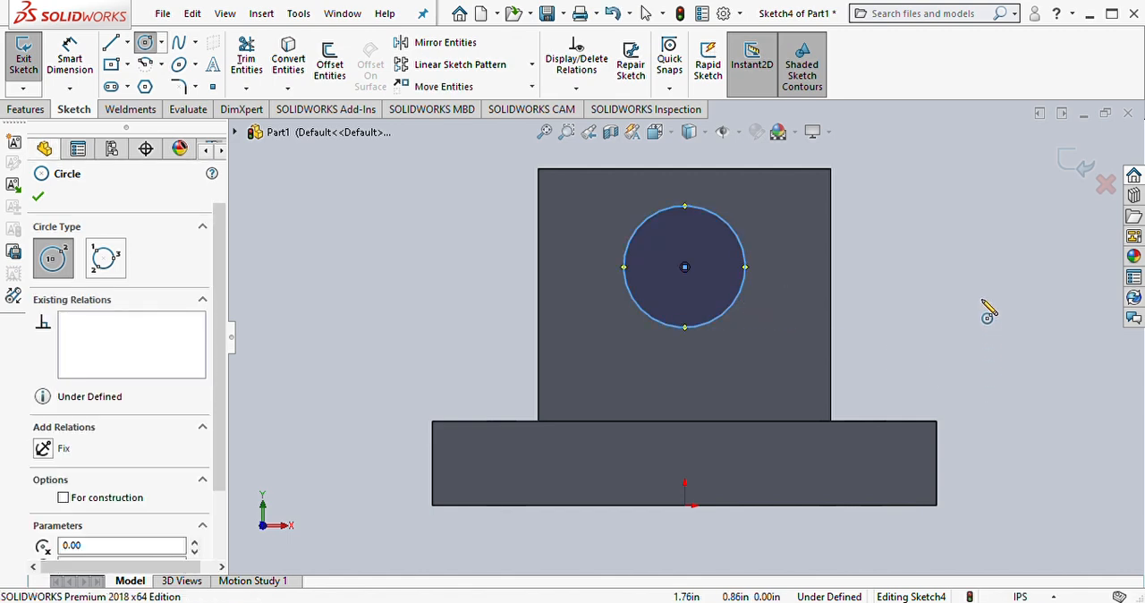
pyautogui.click(753, 270)
pyautogui.click(937, 274)
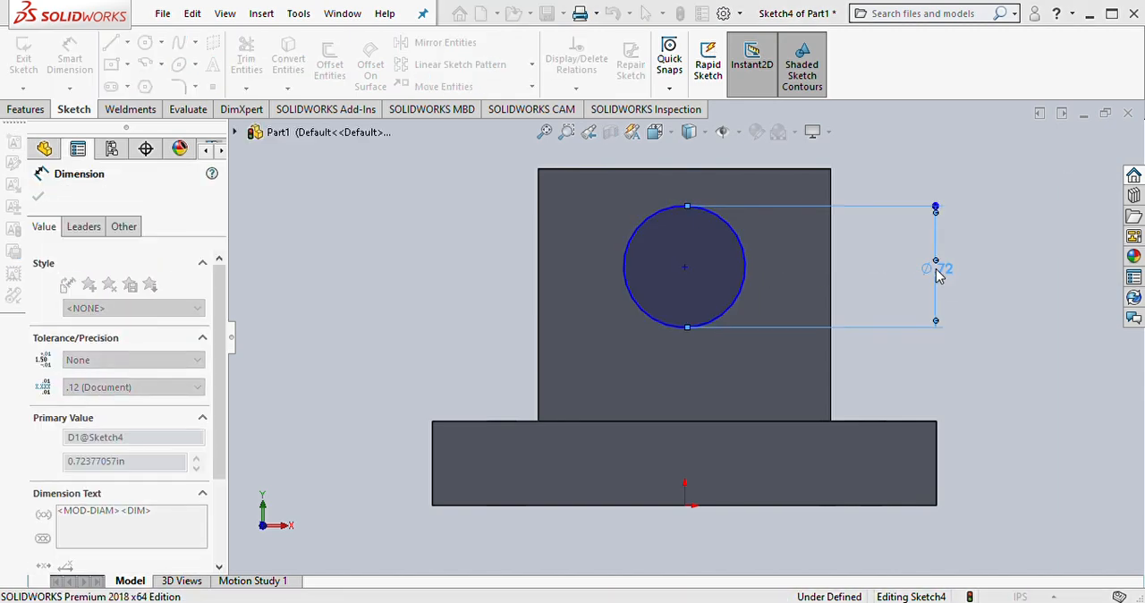
pyautogui.write('.56')
pyautogui.press('Return')
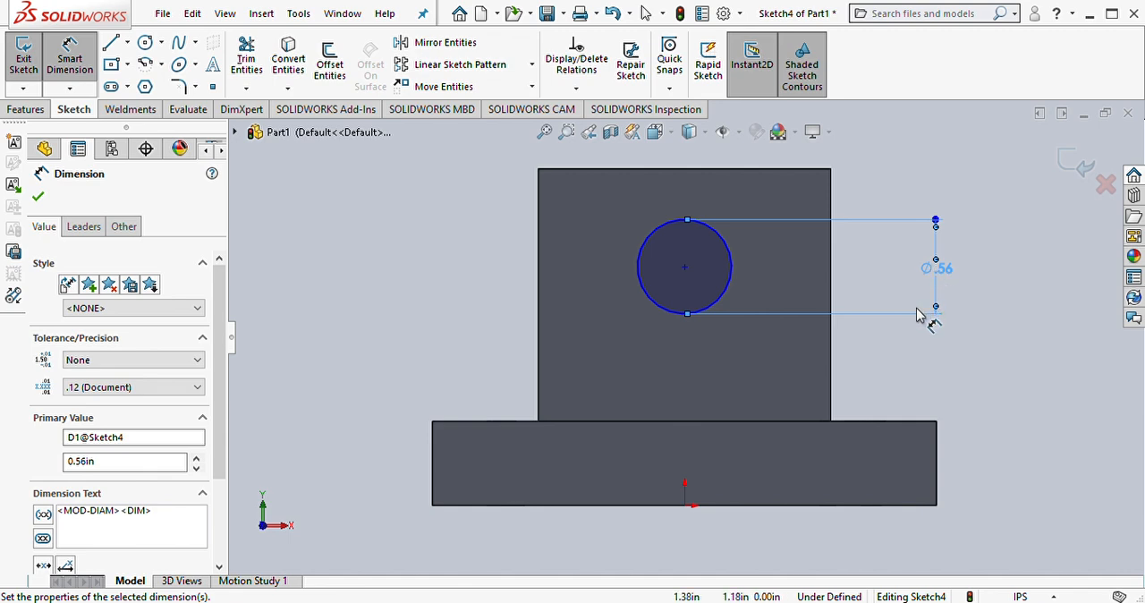
# Step: Dimension the vertical distance between the circle's centre and the origin as 1.25 in
pyautogui.click(685, 268)
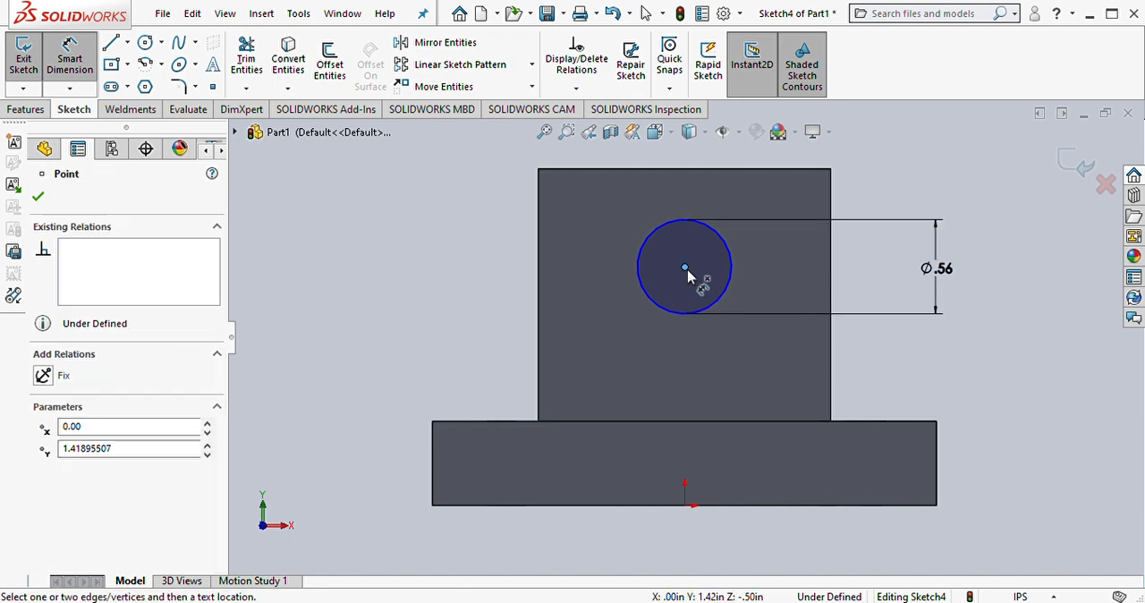
pyautogui.click(685, 506)
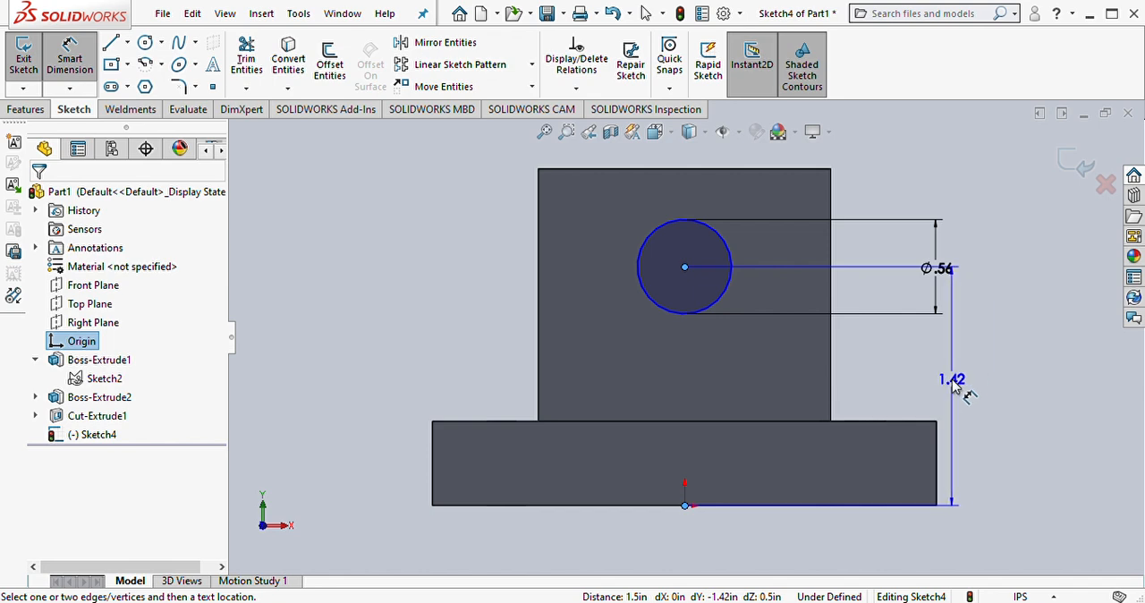
pyautogui.click(483, 377)
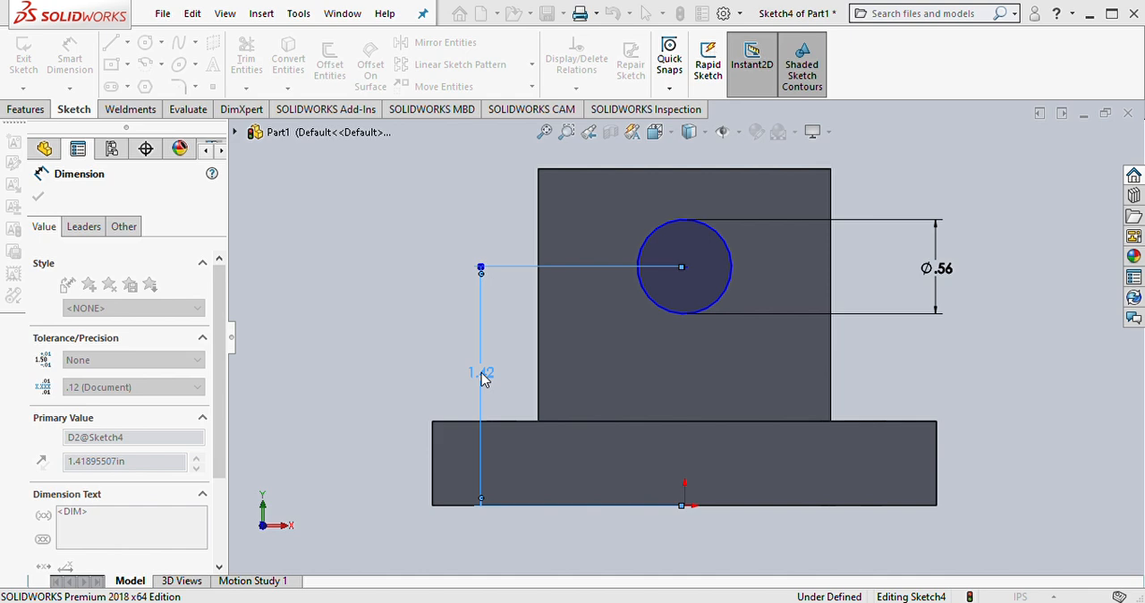
pyautogui.write('1.25')
pyautogui.press('Return')
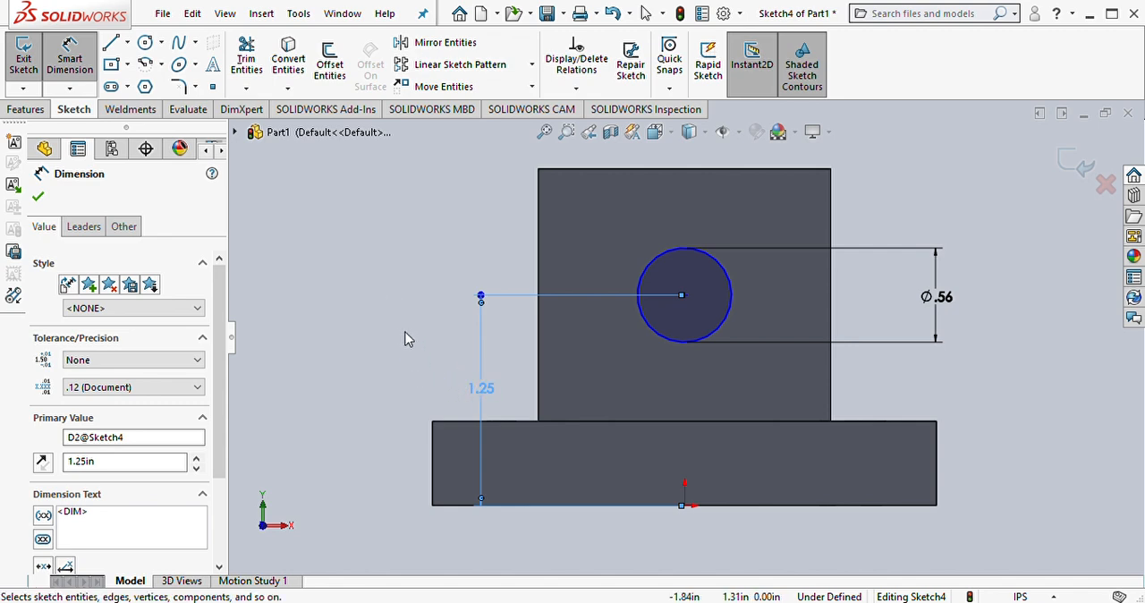
pyautogui.click(438, 347)
# Step: Add a Vertical relation between the circle's centre point and the origin
pyautogui.click(730, 313)
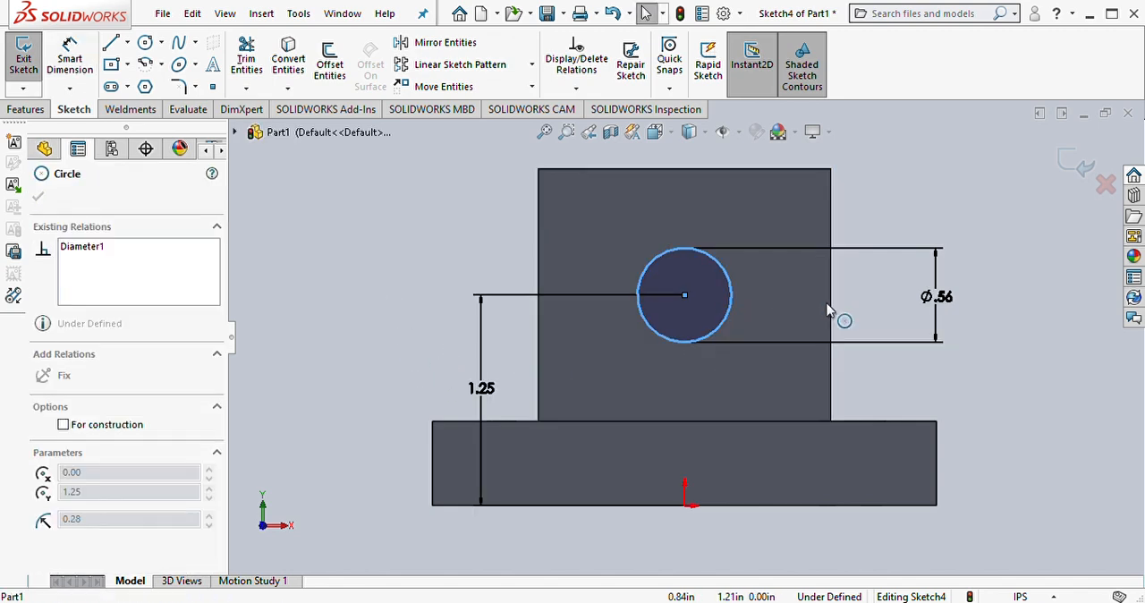
pyautogui.moveTo(685, 296); pyautogui.dragTo(696, 355)
pyautogui.keyDown('ctrl'); pyautogui.click(685, 505); pyautogui.keyUp('ctrl')
pyautogui.click(760, 440)
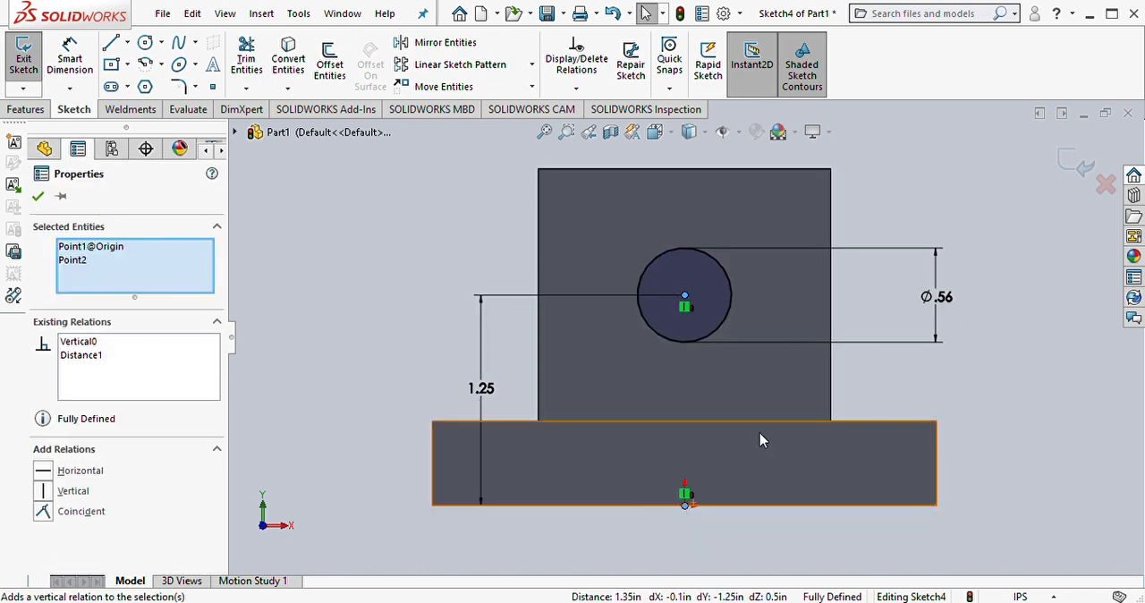
pyautogui.click(38, 196)
# Step: Cut the circle through the upright with an Extruded Cut set to Through All
pyautogui.moveTo(636, 286)
pyautogui.mouseDown(button='middle')
pyautogui.moveTo(677, 376)
pyautogui.moveTo(751, 370)
pyautogui.moveTo(747, 340)
pyautogui.mouseUp(button='middle')
pyautogui.scroll(2, 780, 384)
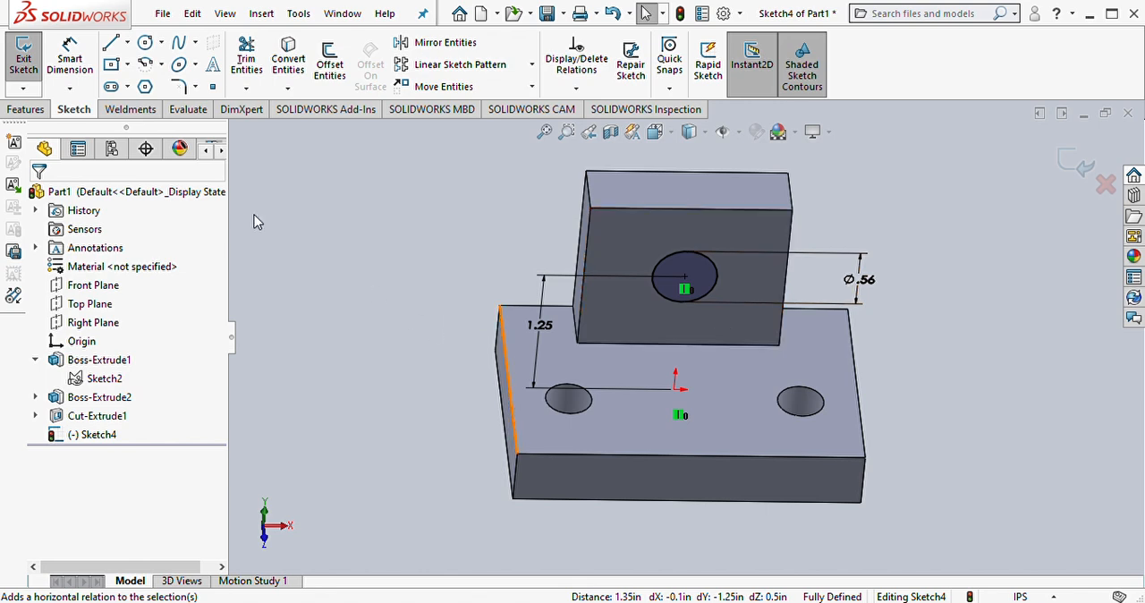
pyautogui.click(25, 109)
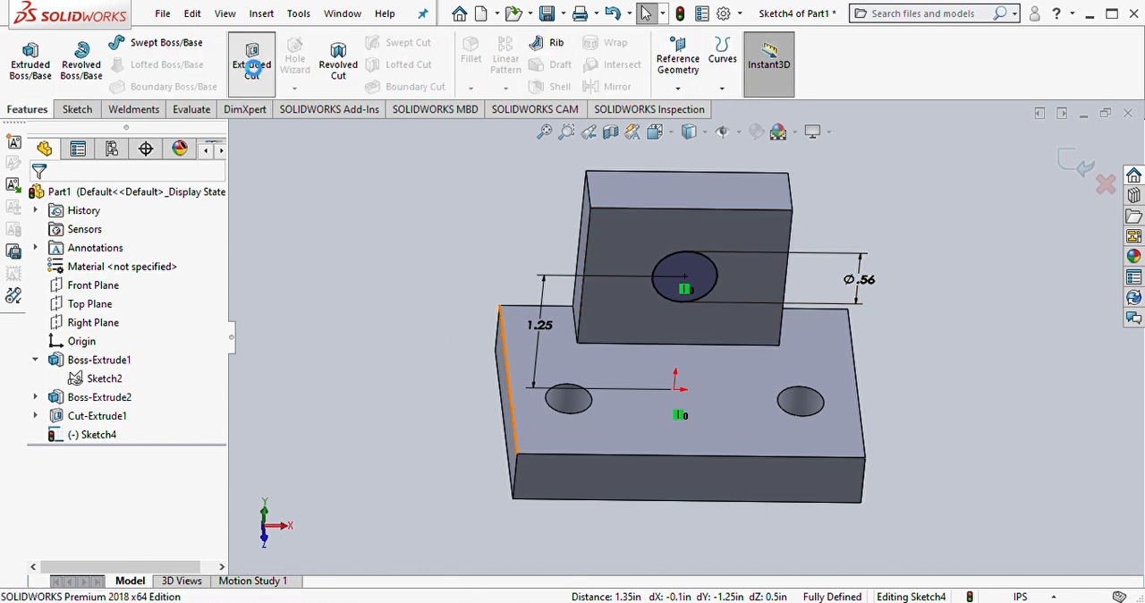
pyautogui.click(250, 63)
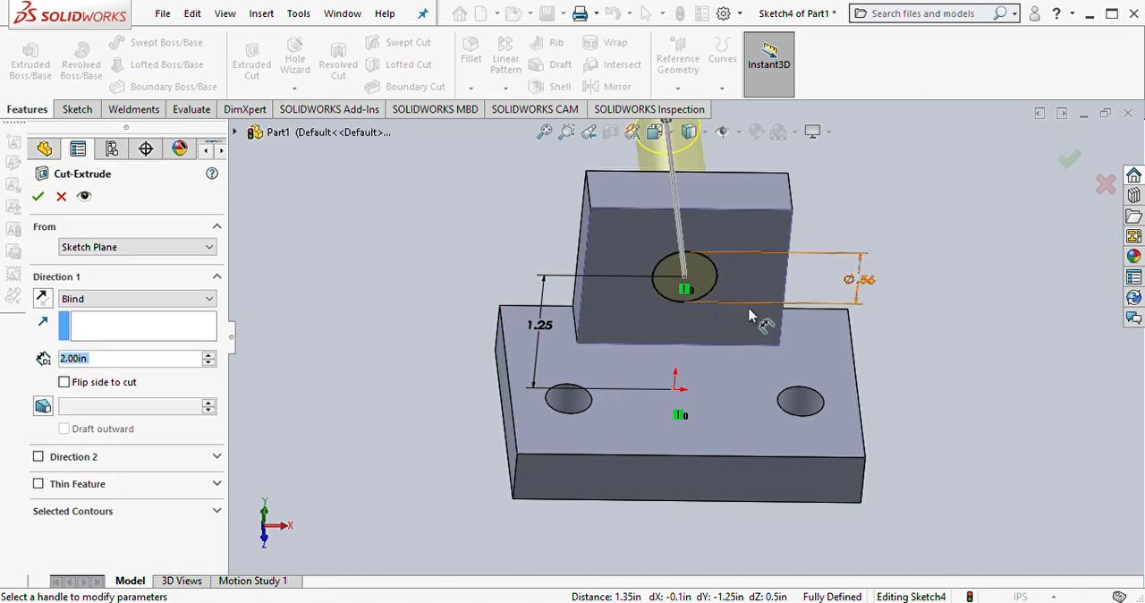
pyautogui.click(134, 298)
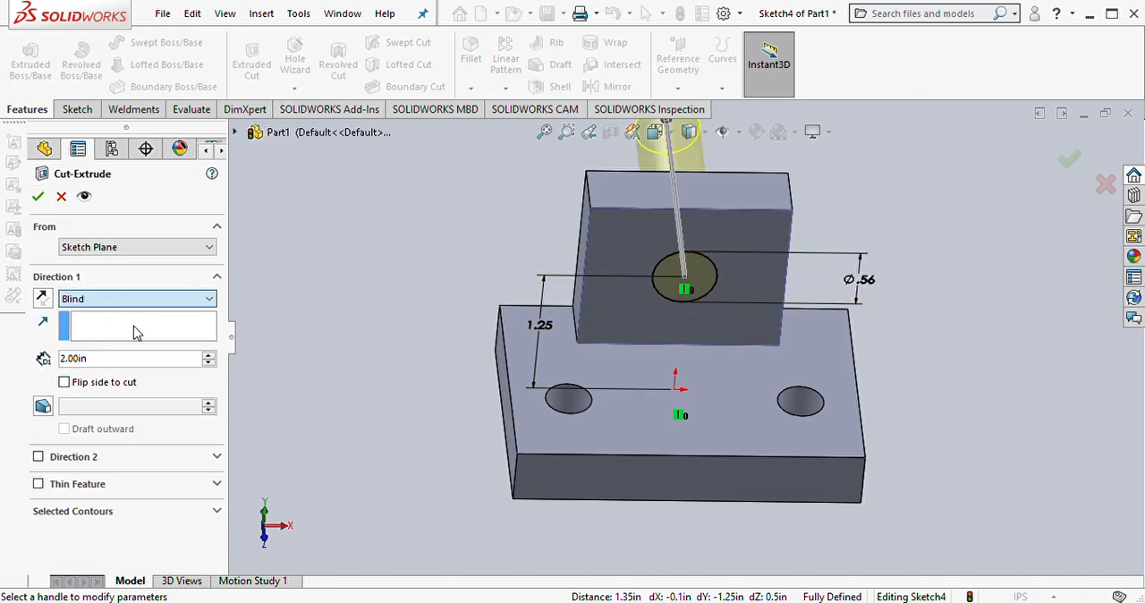
pyautogui.click(133, 326)
pyautogui.moveTo(686, 284); pyautogui.dragTo(540, 329, button='middle')
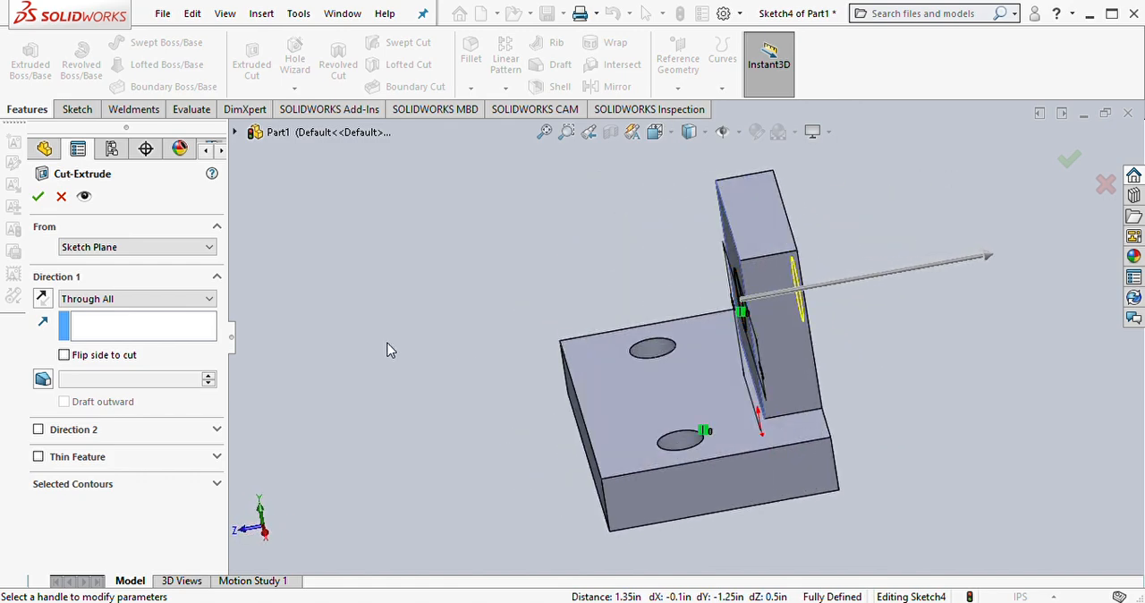
pyautogui.click(38, 196)
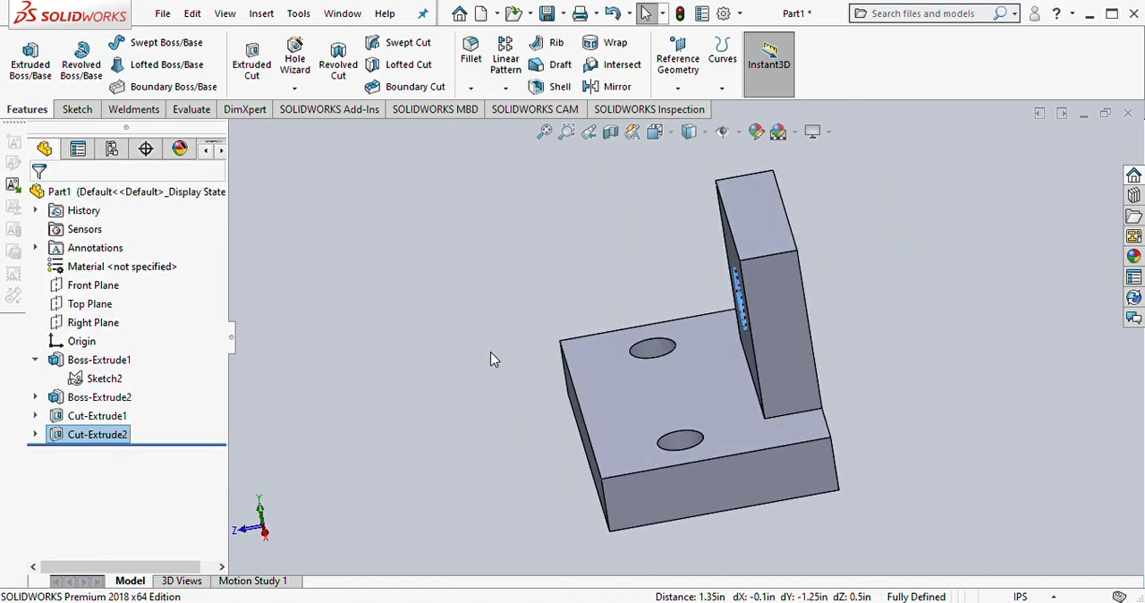
pyautogui.moveTo(440, 382); pyautogui.dragTo(580, 390, button='middle')
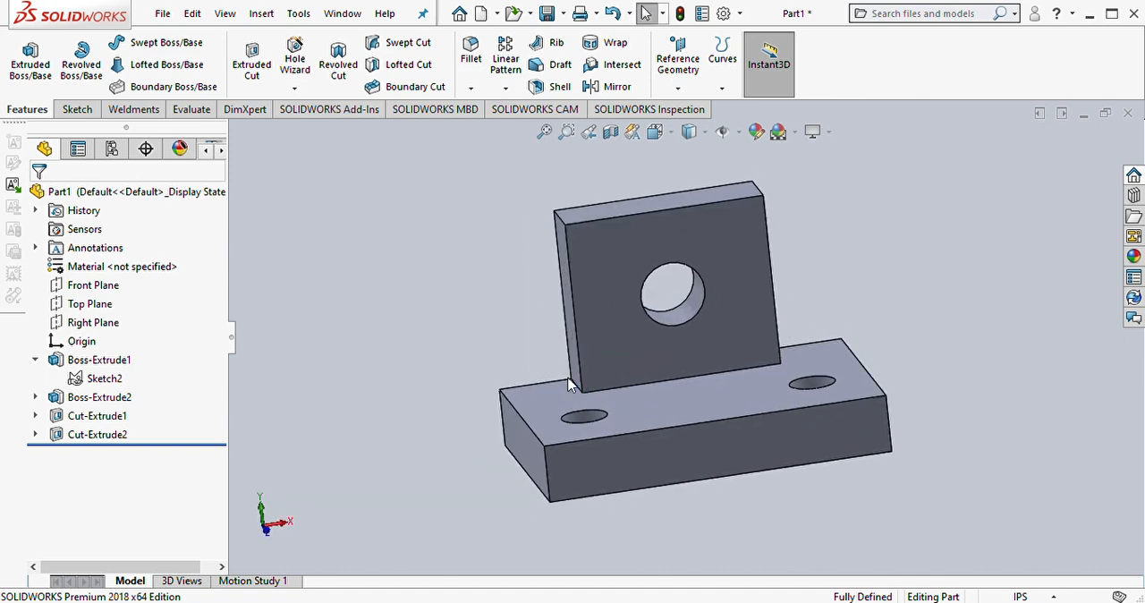
pyautogui.moveTo(504, 387); pyautogui.dragTo(545, 399, button='middle')
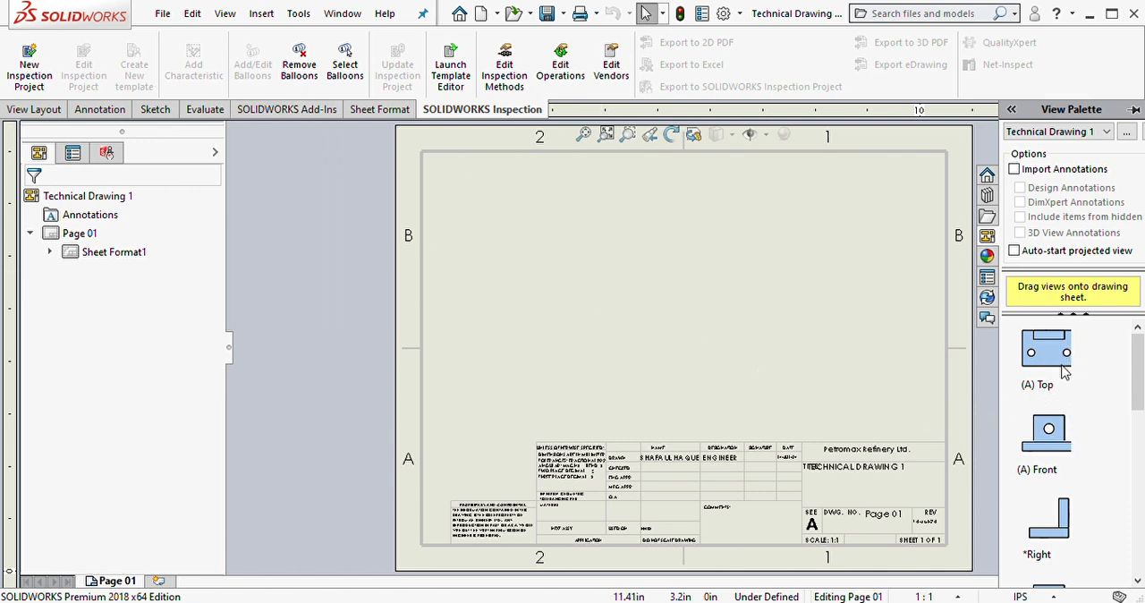
# Step: Place the part's front view on the left side of the Page 01 drawing sheet, using the Front orientation
pyautogui.moveTo(1065, 437)
pyautogui.mouseDown()
pyautogui.moveTo(1017, 450)
pyautogui.moveTo(657, 349)
pyautogui.moveTo(552, 339)
pyautogui.mouseUp()
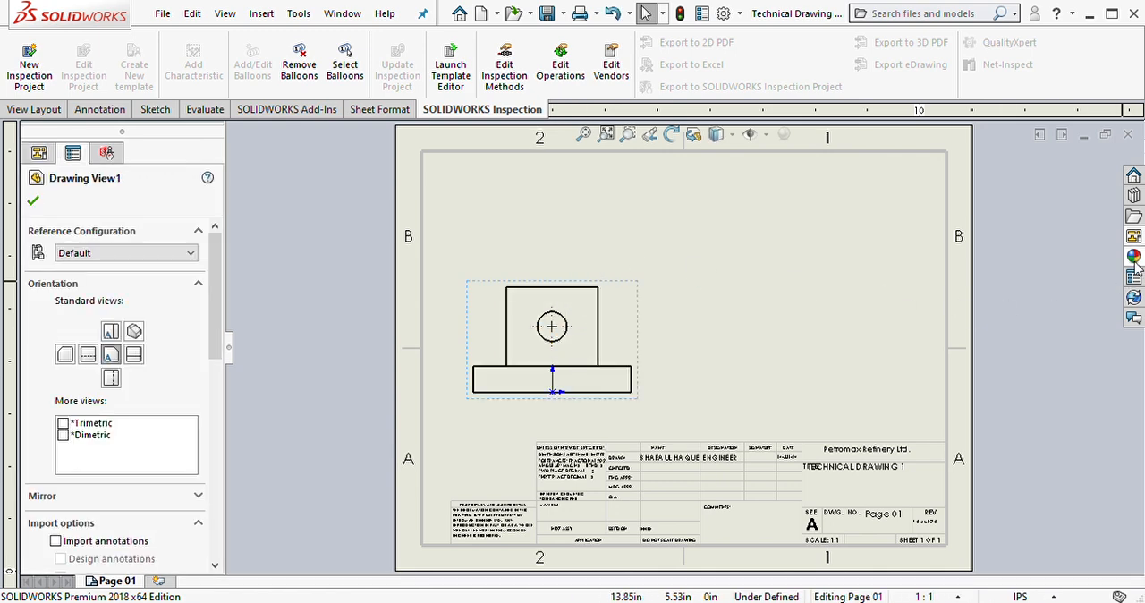
pyautogui.click(111, 332)
pyautogui.click(134, 332)
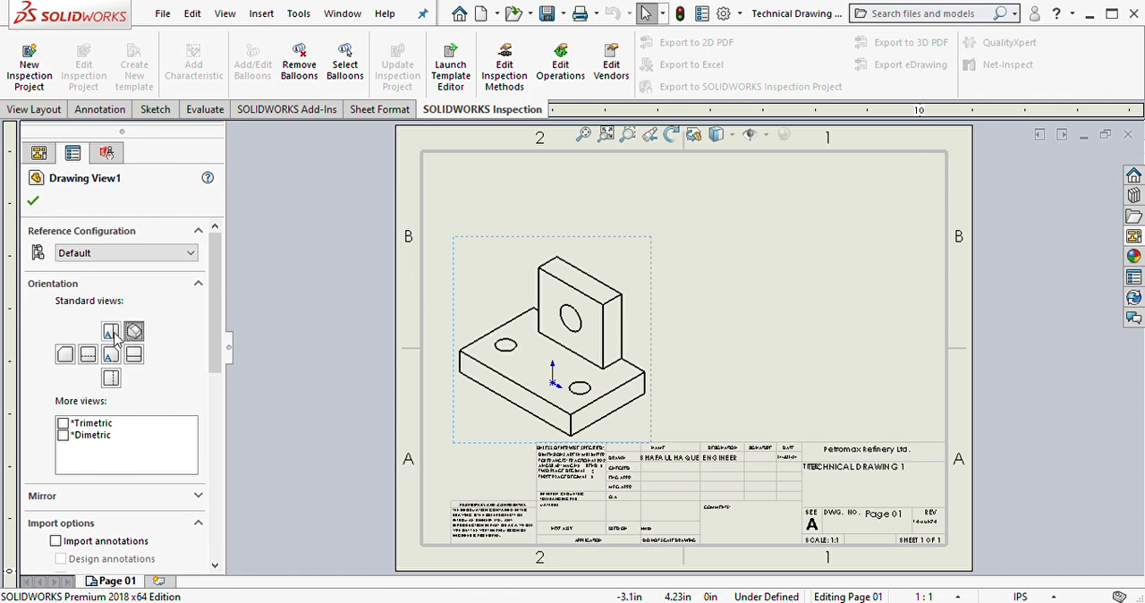
pyautogui.click(111, 354)
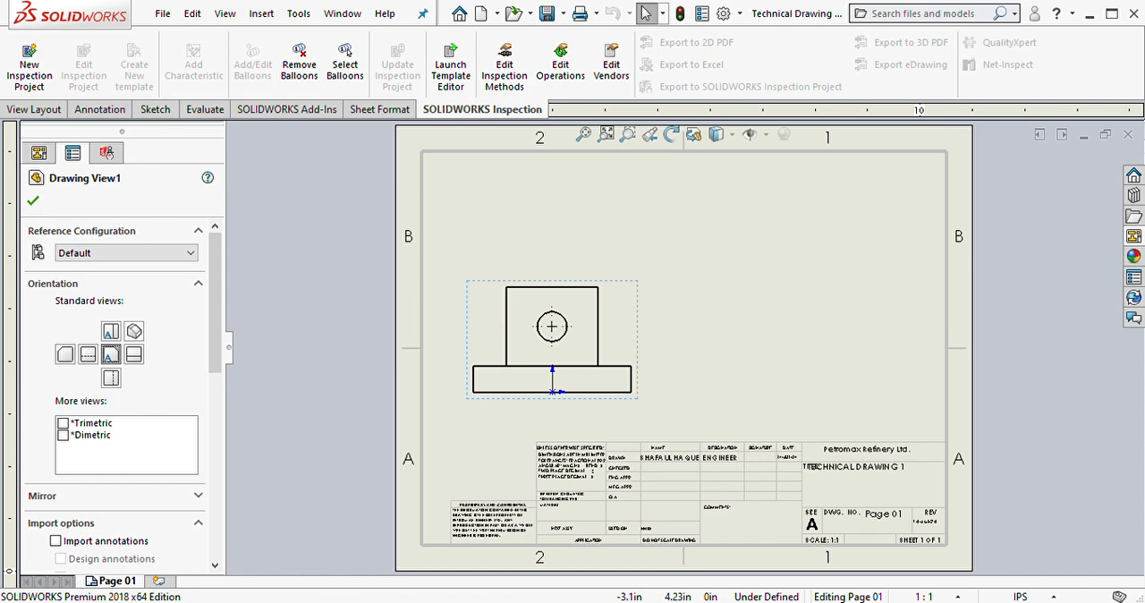
# Step: Place the top view above the front view and the right view beside the front view, both aligned with it
pyautogui.click(1133, 237)
pyautogui.moveTo(1046, 351)
pyautogui.mouseDown()
pyautogui.moveTo(287, 272)
pyautogui.moveTo(608, 258)
pyautogui.moveTo(636, 205)
pyautogui.mouseUp()
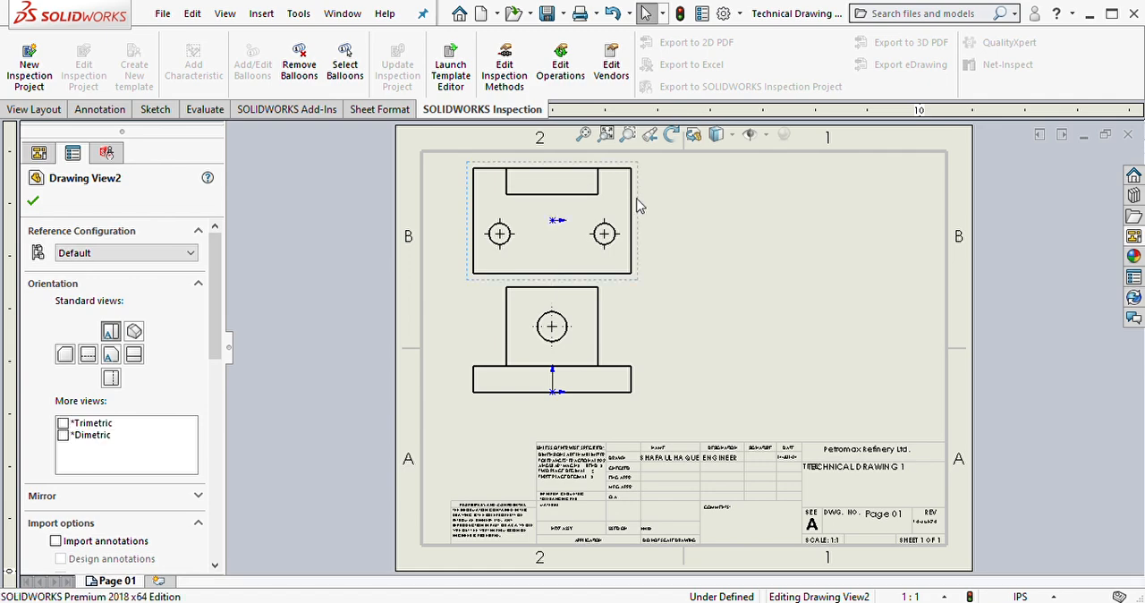
pyautogui.click(1134, 238)
pyautogui.moveTo(1056, 523)
pyautogui.mouseDown()
pyautogui.moveTo(995, 508)
pyautogui.moveTo(758, 359)
pyautogui.moveTo(740, 369)
pyautogui.mouseUp()
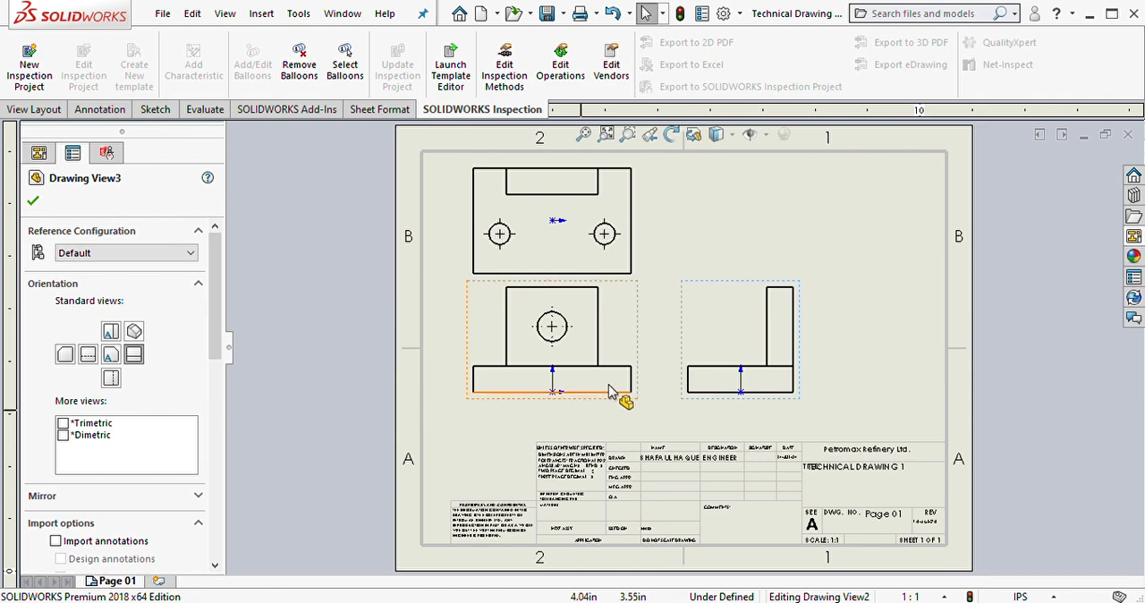
# Step: Set the front view's display style to Hidden Lines Visible
pyautogui.click(637, 351)
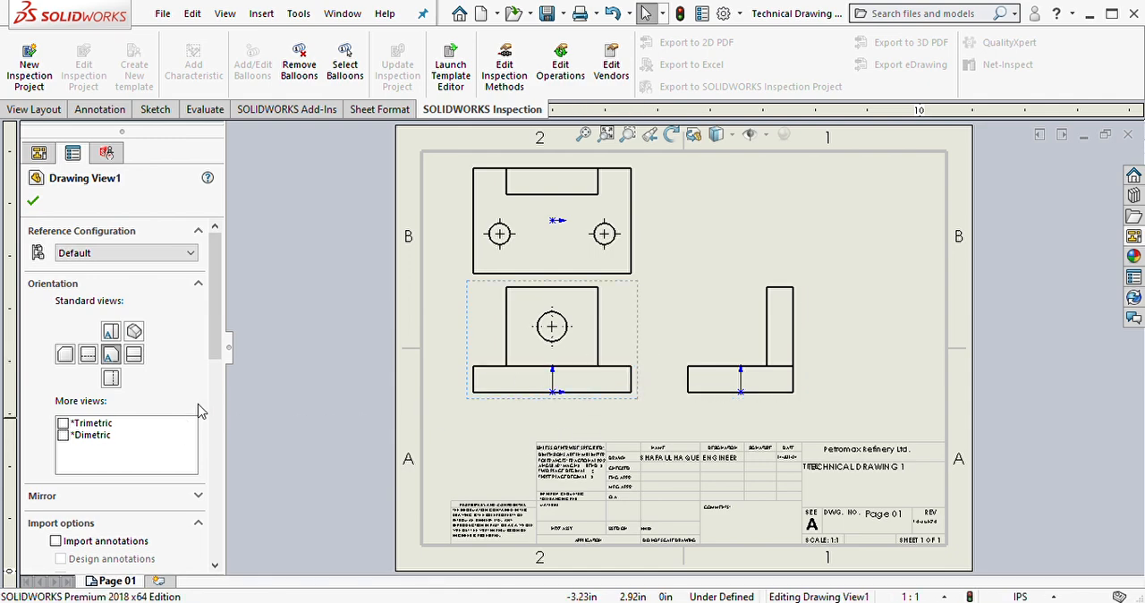
pyautogui.moveTo(221, 333); pyautogui.dragTo(220, 472)
pyautogui.click(87, 383)
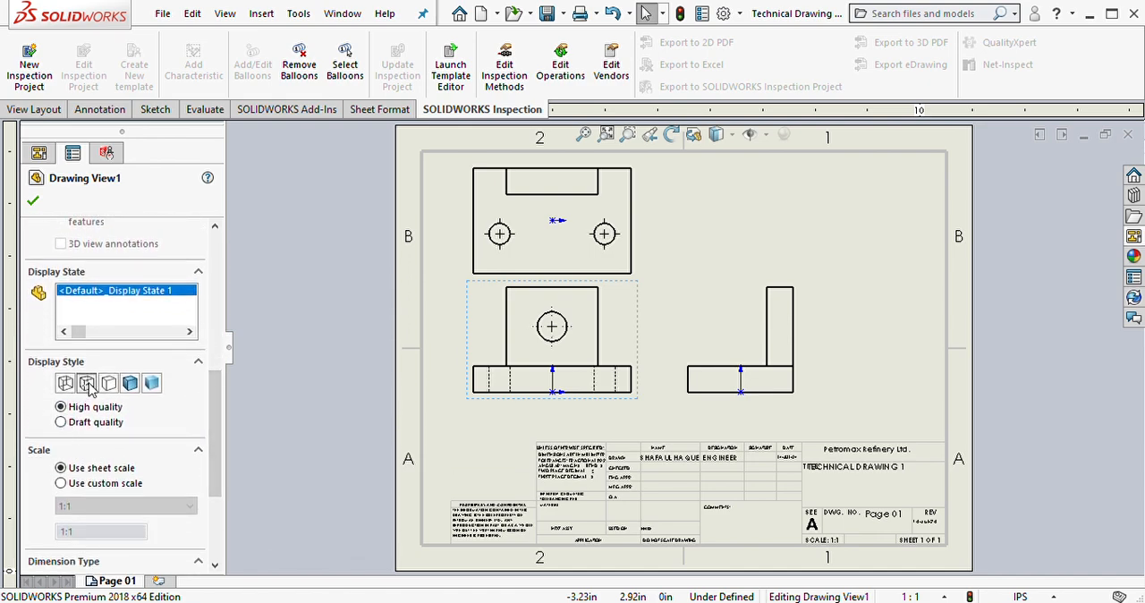
pyautogui.click(65, 382)
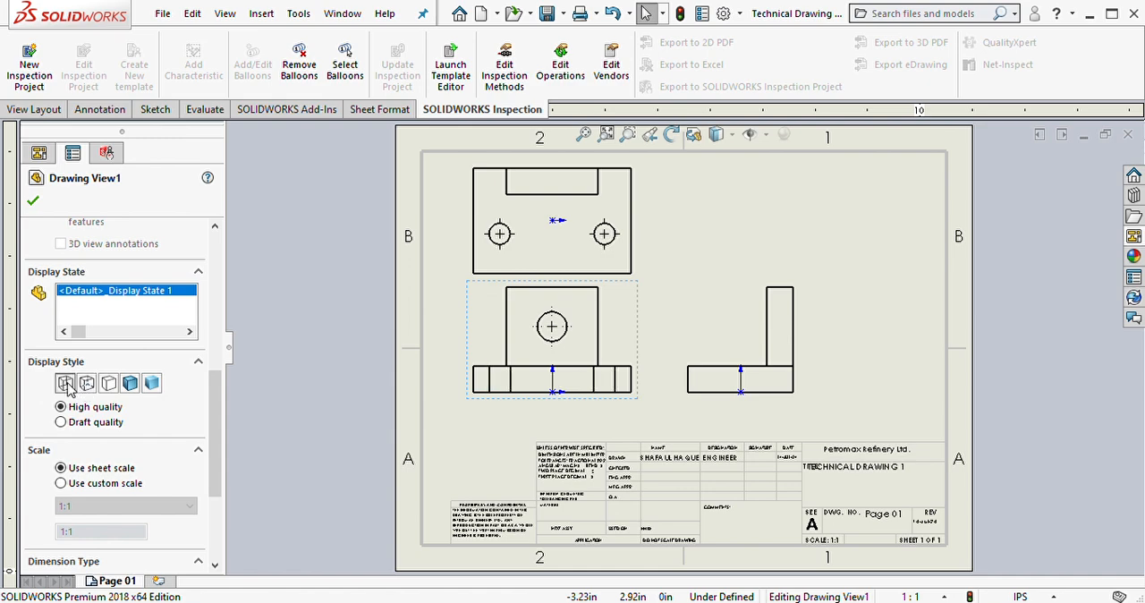
pyautogui.click(87, 383)
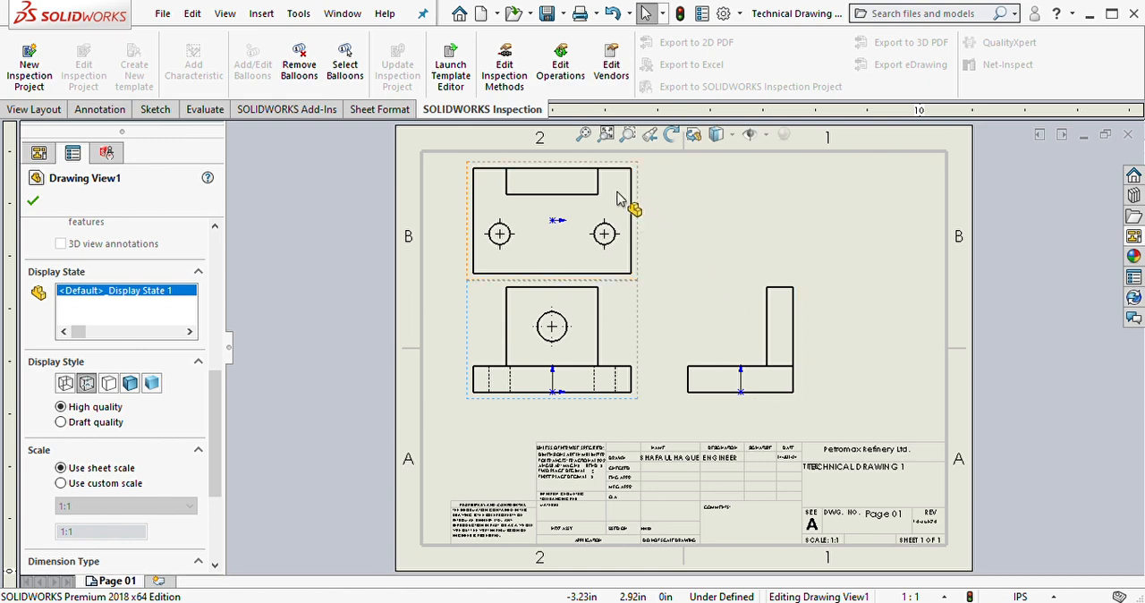
# Step: Set the display style of the right and top views to Hidden Lines Visible
pyautogui.click(804, 314)
pyautogui.click(86, 383)
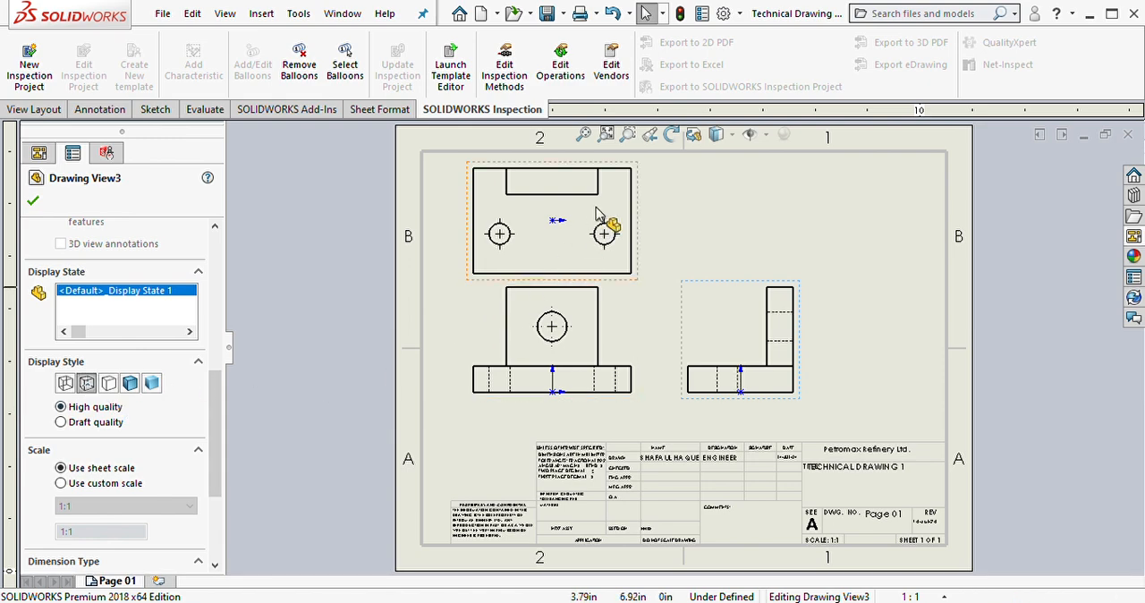
pyautogui.click(646, 190)
pyautogui.click(85, 383)
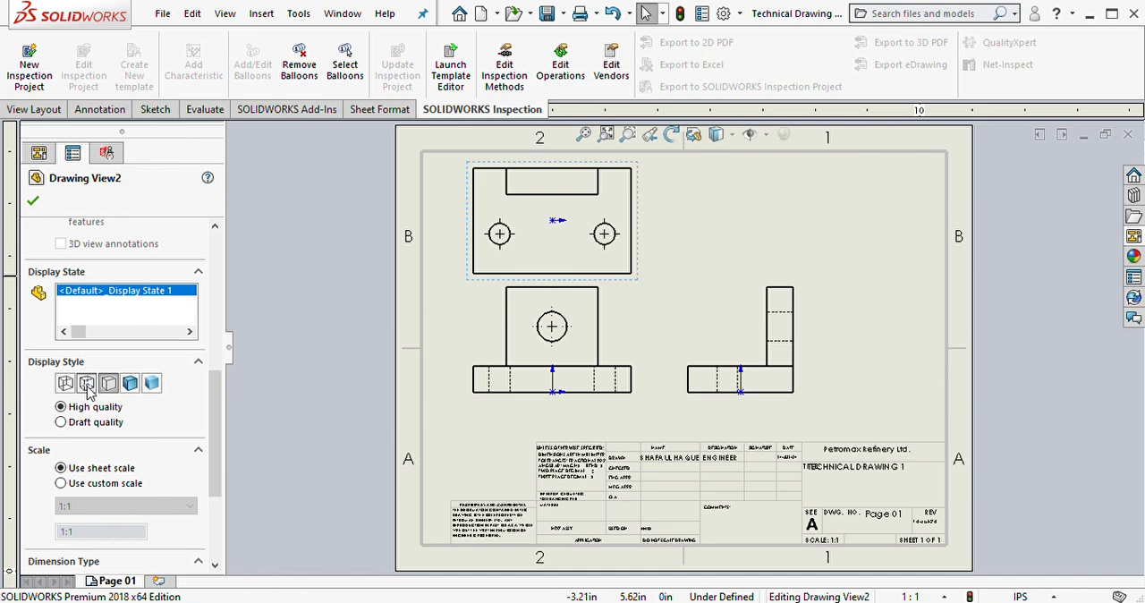
pyautogui.click(33, 202)
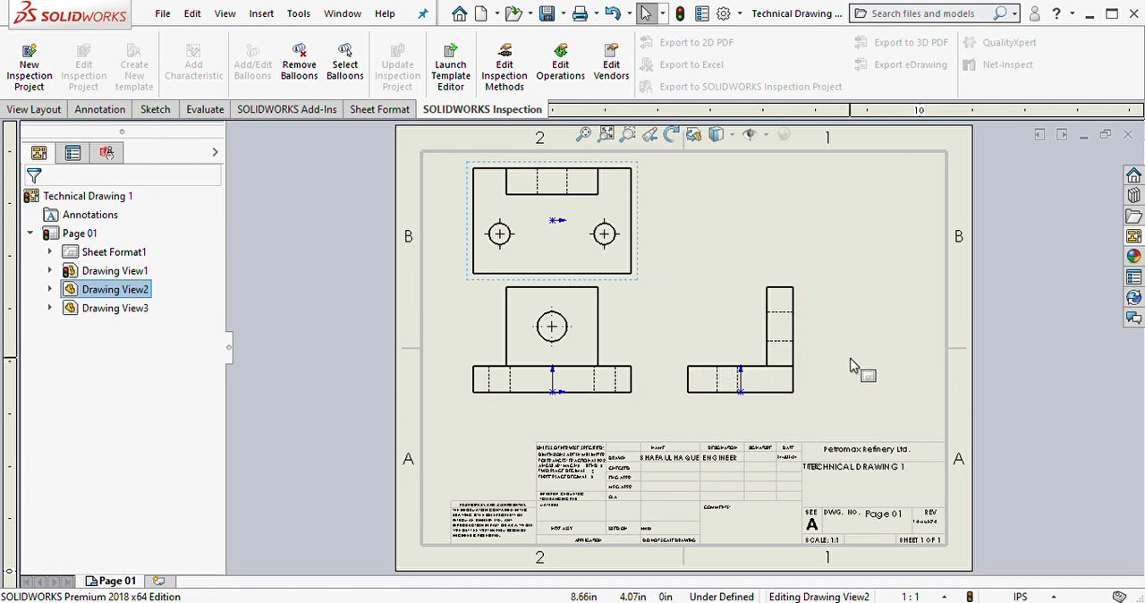
pyautogui.click(1010, 371)
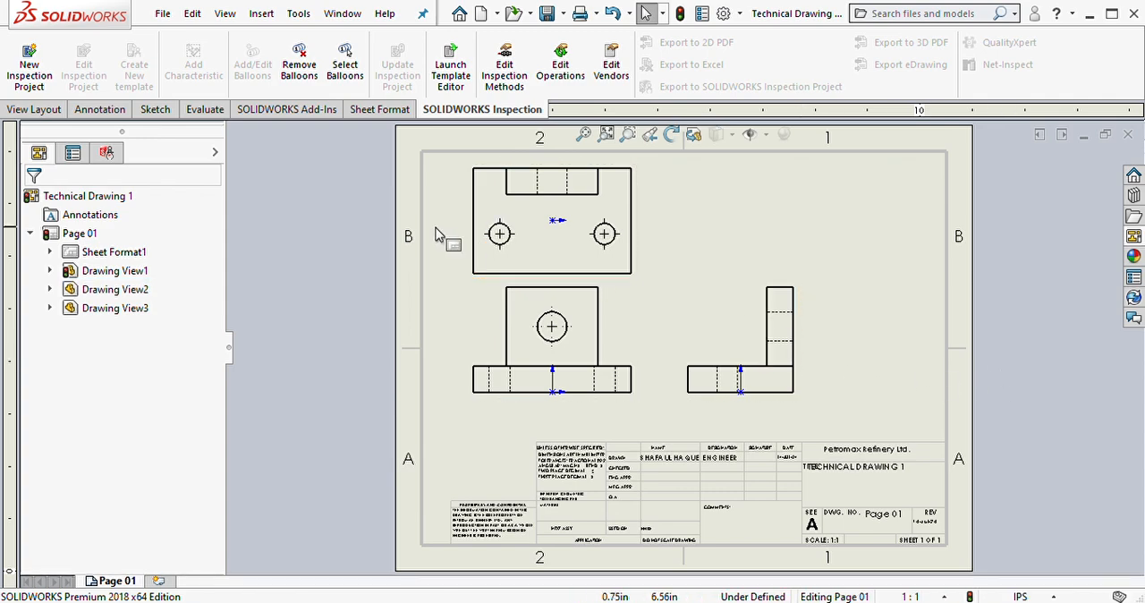
# Step: Insert the model's dimensions into all drawing views with Model Items, using the entire model as the source
pyautogui.click(100, 109)
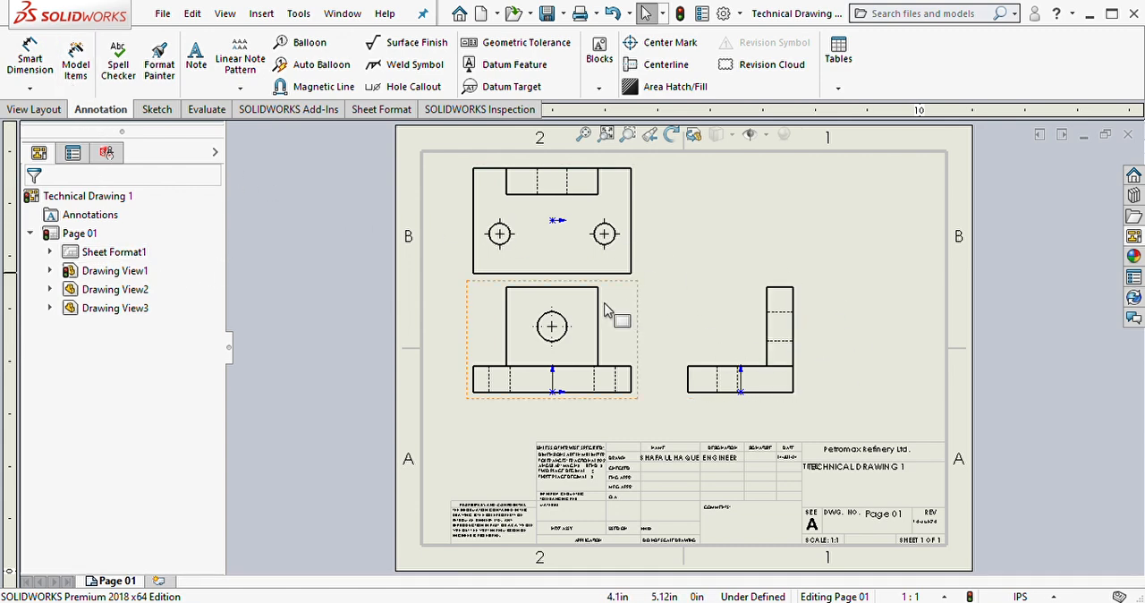
pyautogui.click(76, 63)
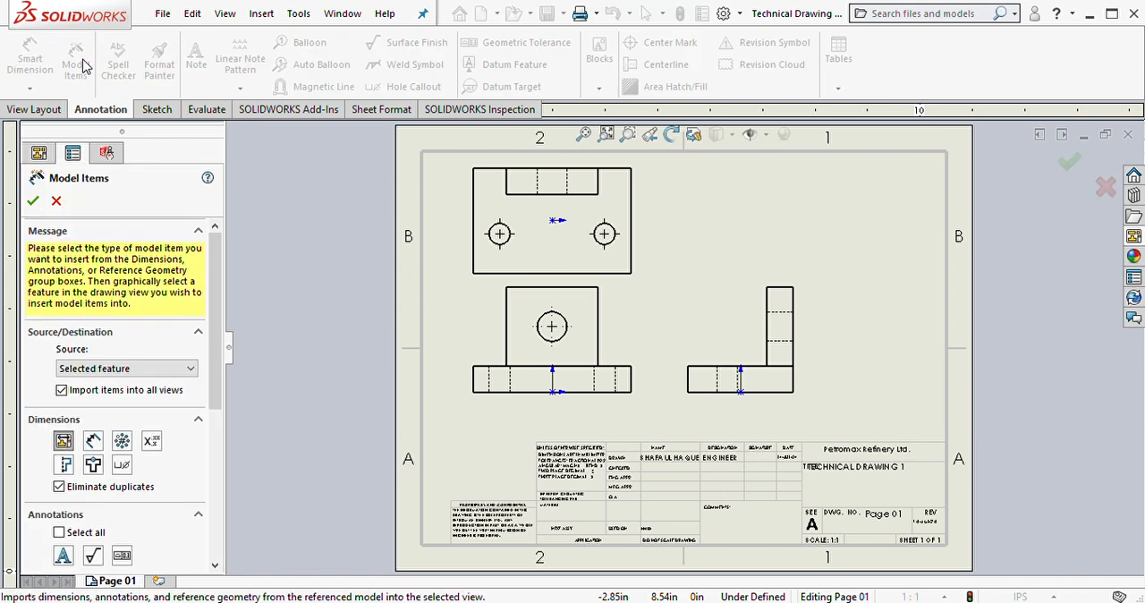
pyautogui.click(124, 382)
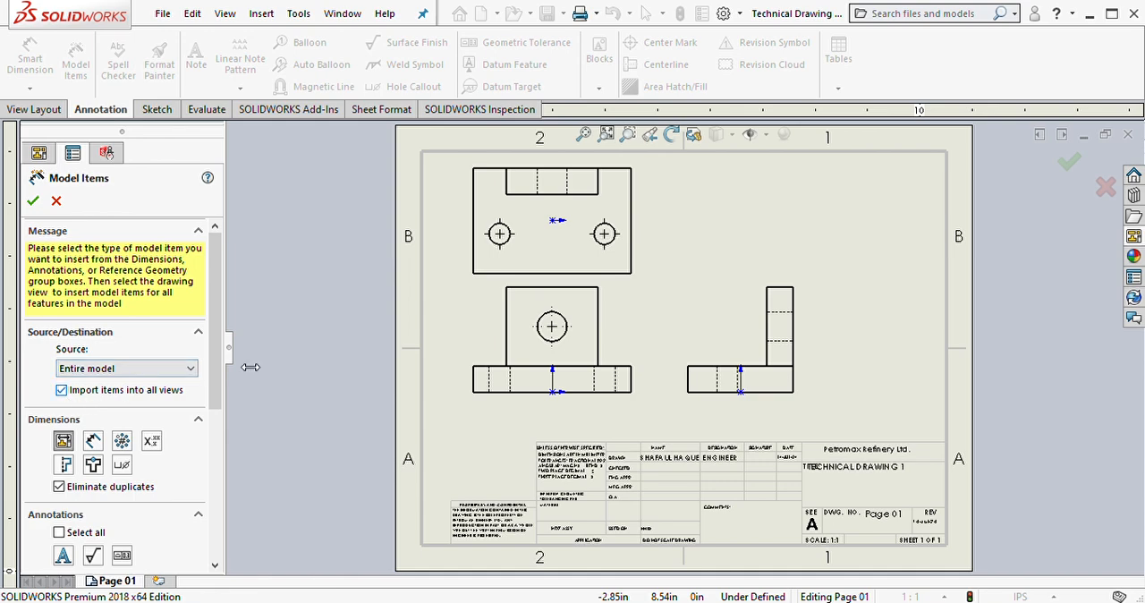
pyautogui.moveTo(215, 290); pyautogui.dragTo(217, 457)
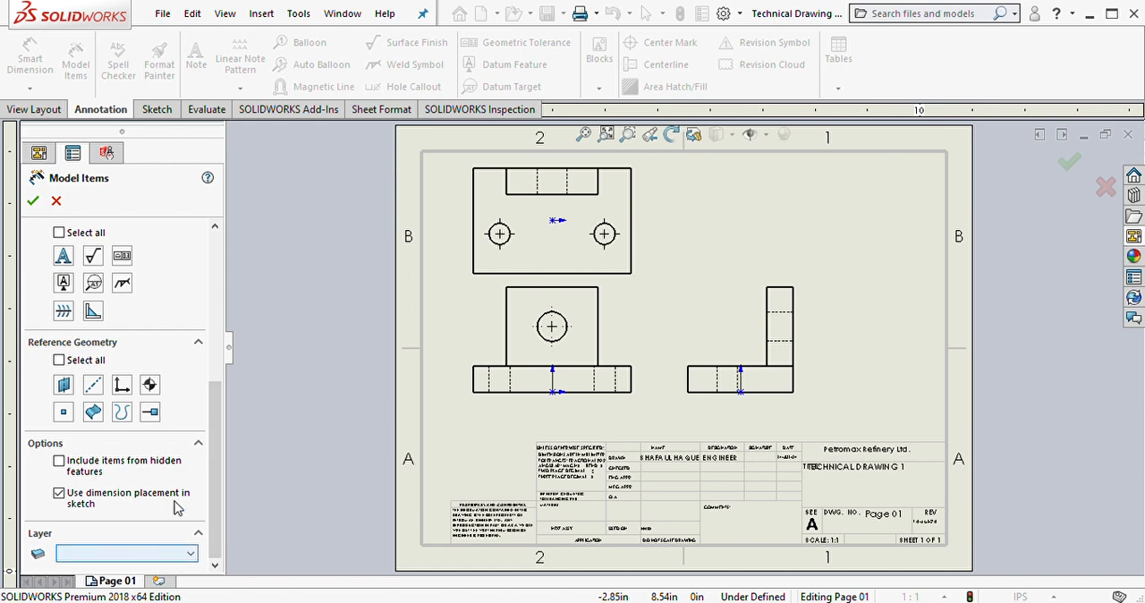
pyautogui.click(32, 201)
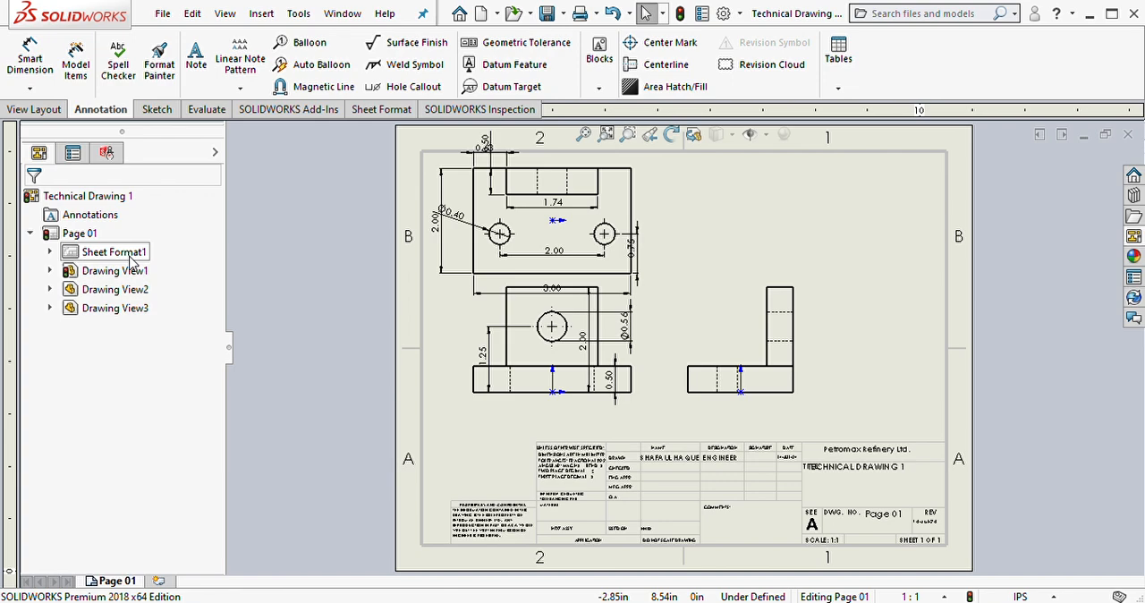
# Step: Move the top view's 0.50 and 0.75 dimensions to its right, the Ø0.40 dimension to its lower left, and the 2.00 depth dimension closer
pyautogui.scroll(-2, 647, 268)
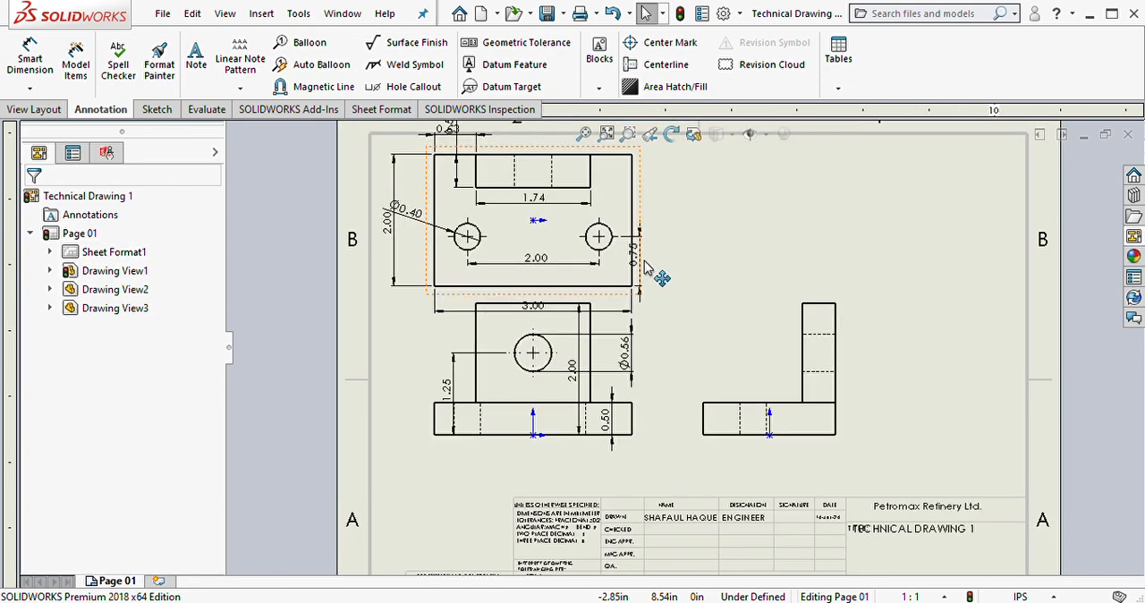
pyautogui.moveTo(702, 274); pyautogui.dragTo(667, 324, button='middle')
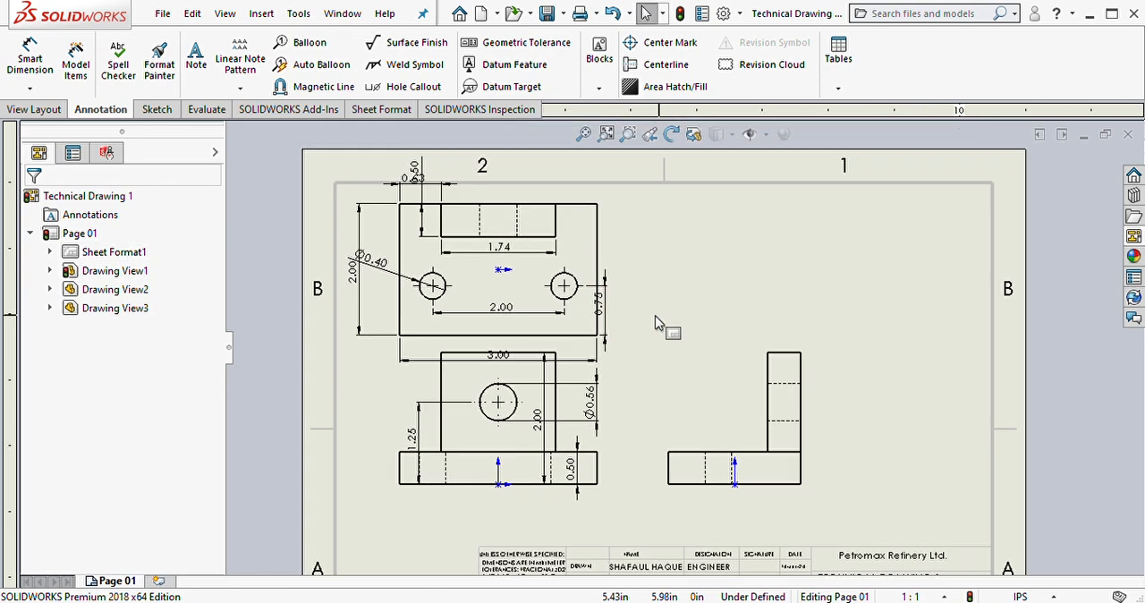
pyautogui.moveTo(417, 170); pyautogui.dragTo(669, 222)
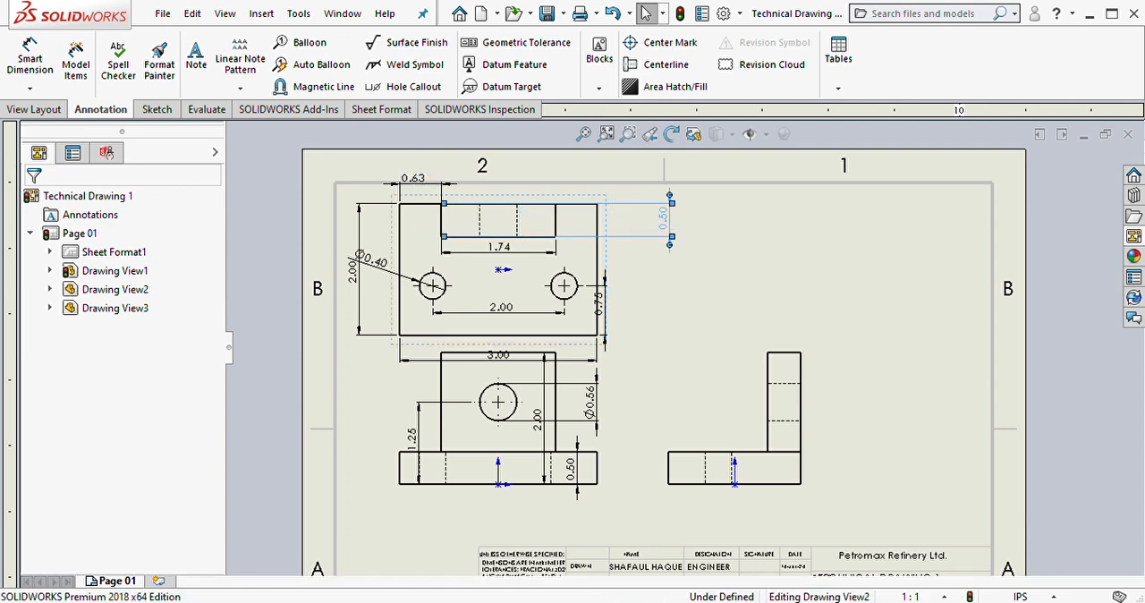
pyautogui.moveTo(374, 269); pyautogui.dragTo(360, 352)
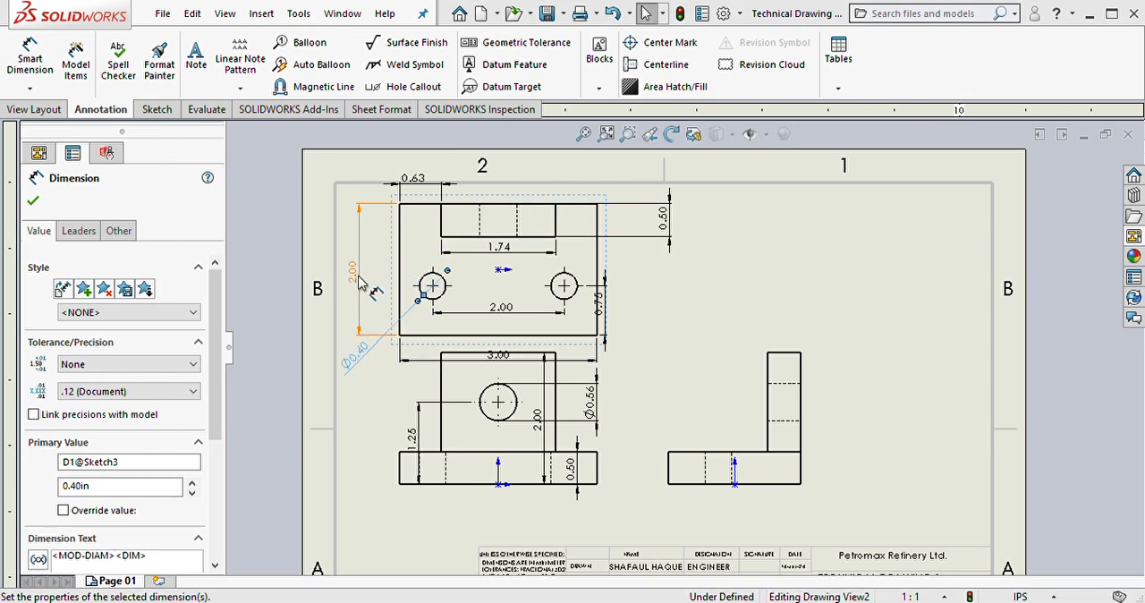
pyautogui.moveTo(357, 274); pyautogui.dragTo(374, 280)
pyautogui.moveTo(601, 284); pyautogui.dragTo(642, 308)
pyautogui.click(689, 256)
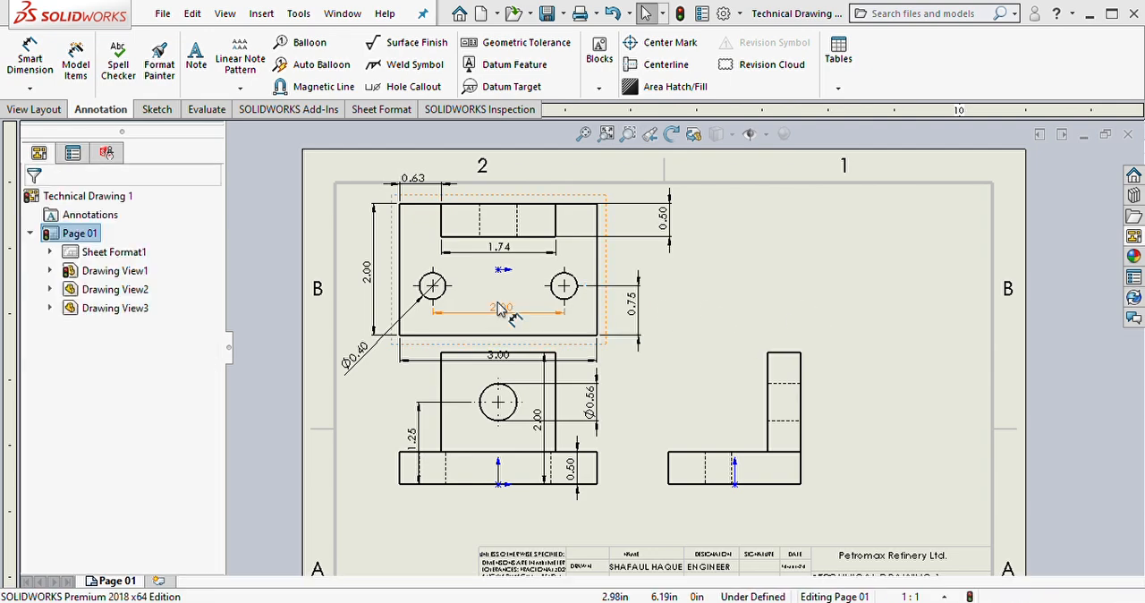
# Step: Move the 2.00 hole-spacing dimension below the outline of the top view
pyautogui.moveTo(508, 314); pyautogui.dragTo(515, 352)
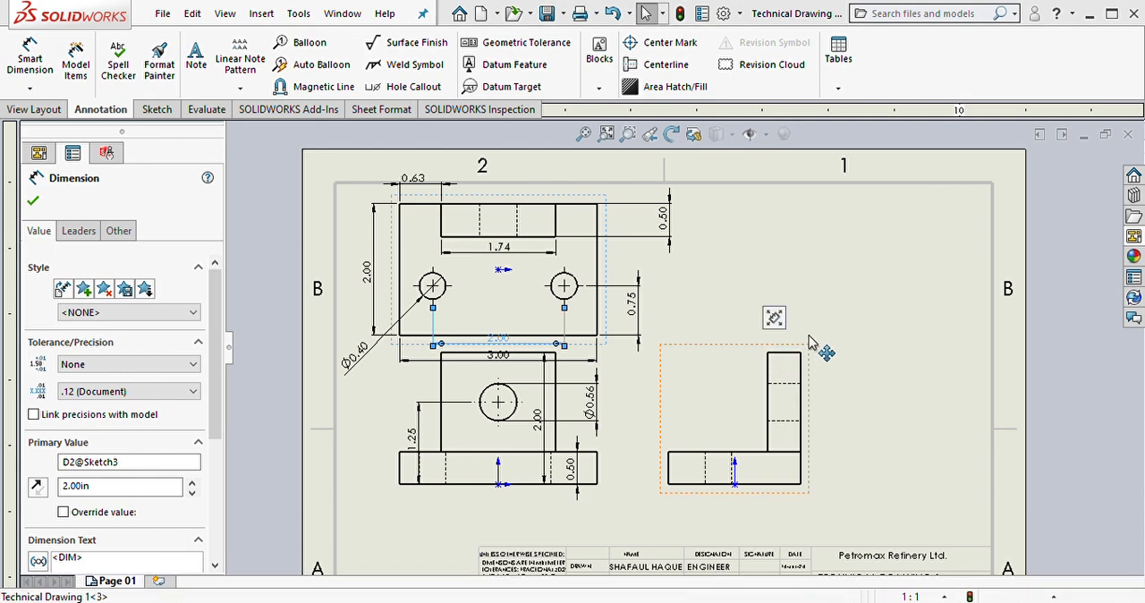
pyautogui.click(662, 351)
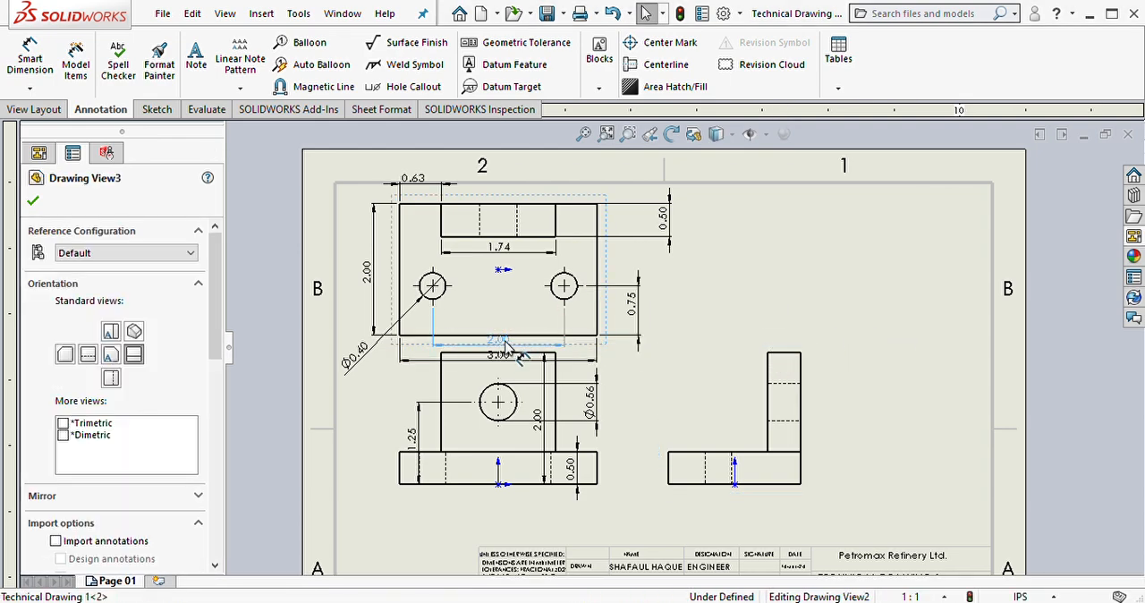
pyautogui.moveTo(505, 346); pyautogui.dragTo(506, 354)
pyautogui.click(808, 226)
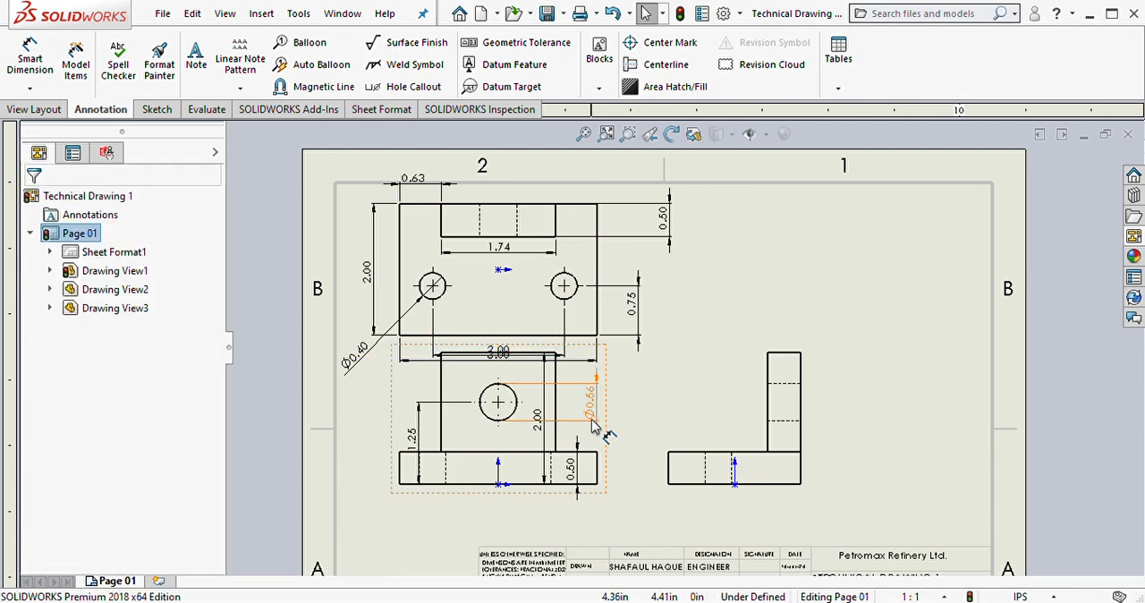
# Step: Shift the front view down to make room for the dimensions beneath the top view
pyautogui.click(607, 412)
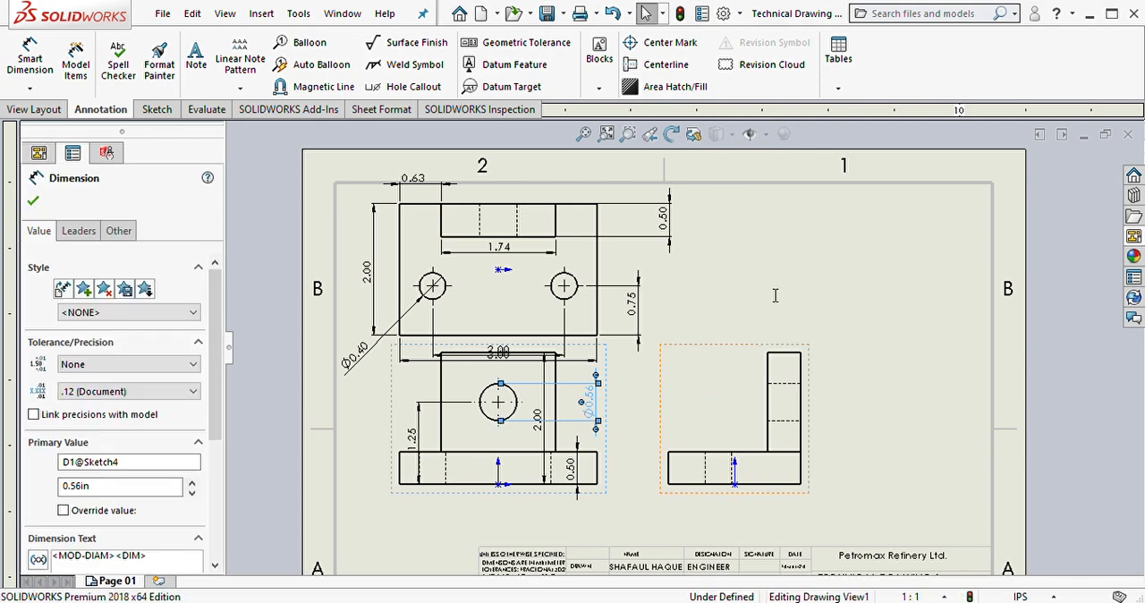
pyautogui.click(879, 416)
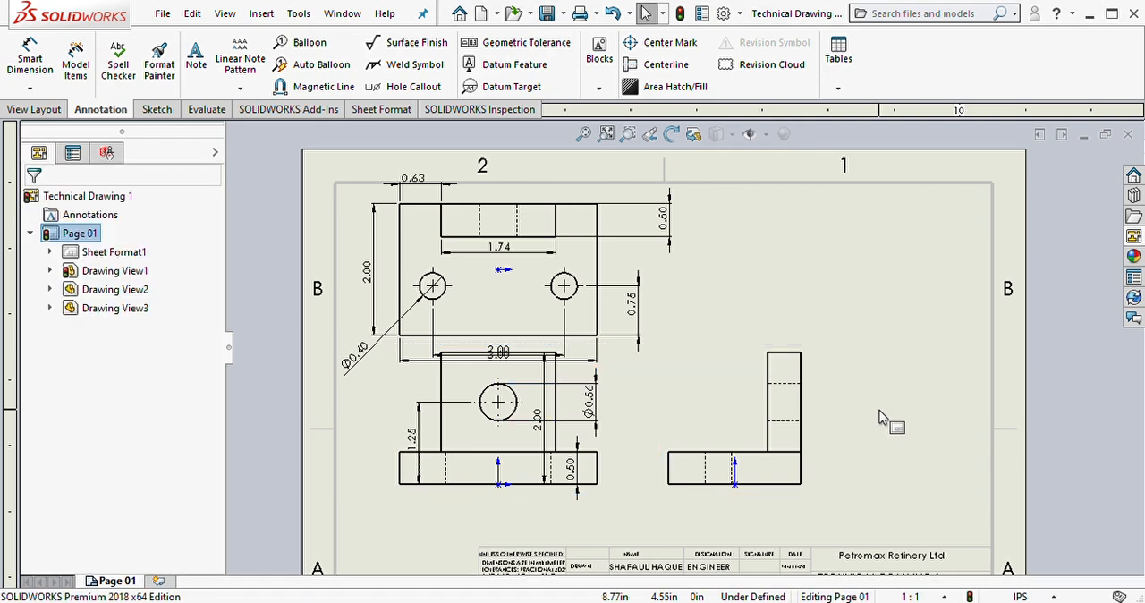
pyautogui.moveTo(606, 380); pyautogui.dragTo(609, 402)
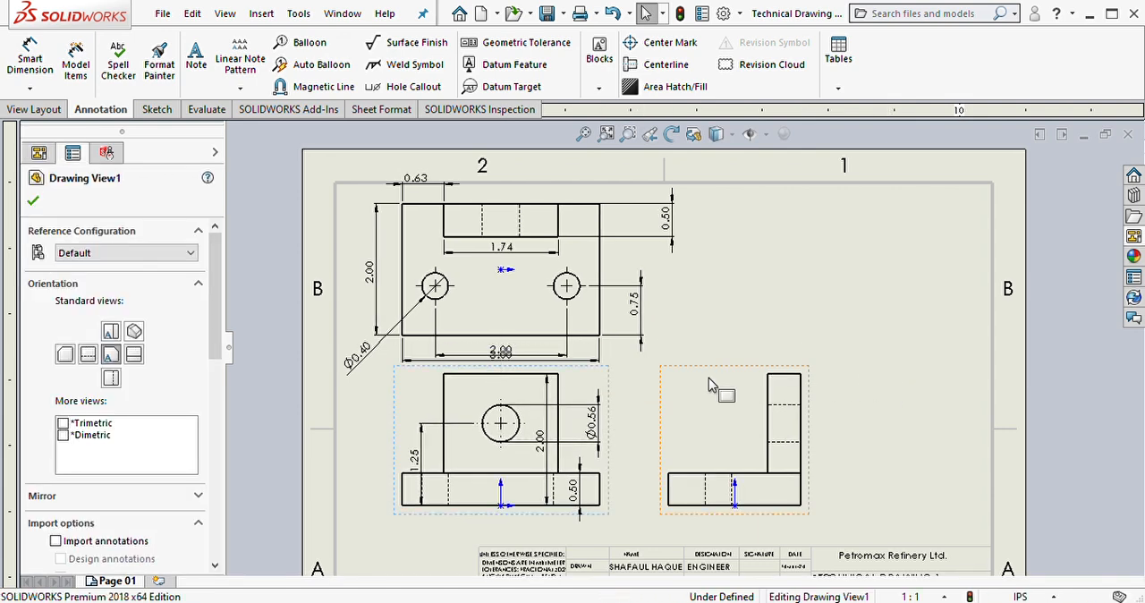
pyautogui.click(913, 375)
# Step: Separate the overlapping dimensions below the top view by placing the 3.00 width dimension beneath the 2.00 hole-spacing dimension
pyautogui.click(506, 360)
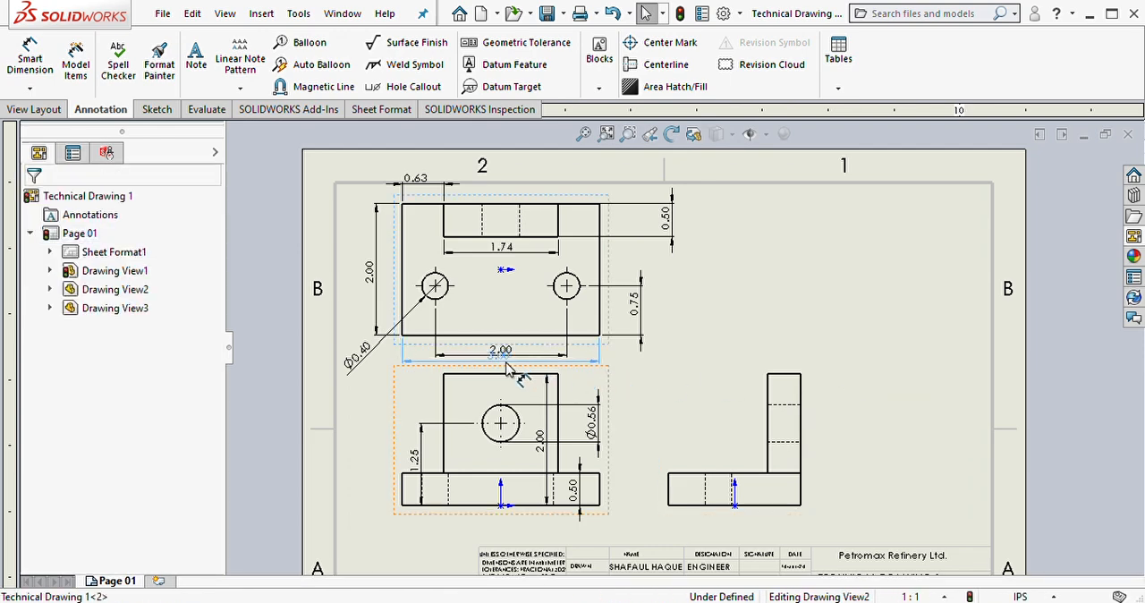
pyautogui.moveTo(506, 363); pyautogui.dragTo(506, 361)
pyautogui.click(927, 369)
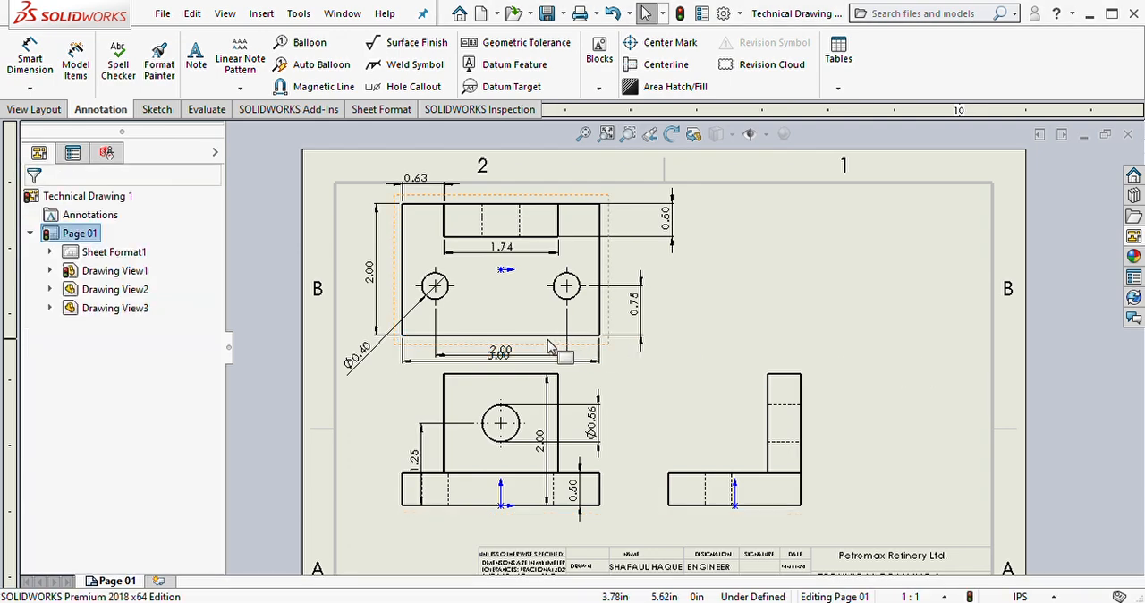
pyautogui.moveTo(511, 349); pyautogui.dragTo(516, 367)
pyautogui.click(872, 358)
# Step: Adjust the position of the Ø0.56 dimension and move the 2.00 height dimension to the left of the front view
pyautogui.click(592, 432)
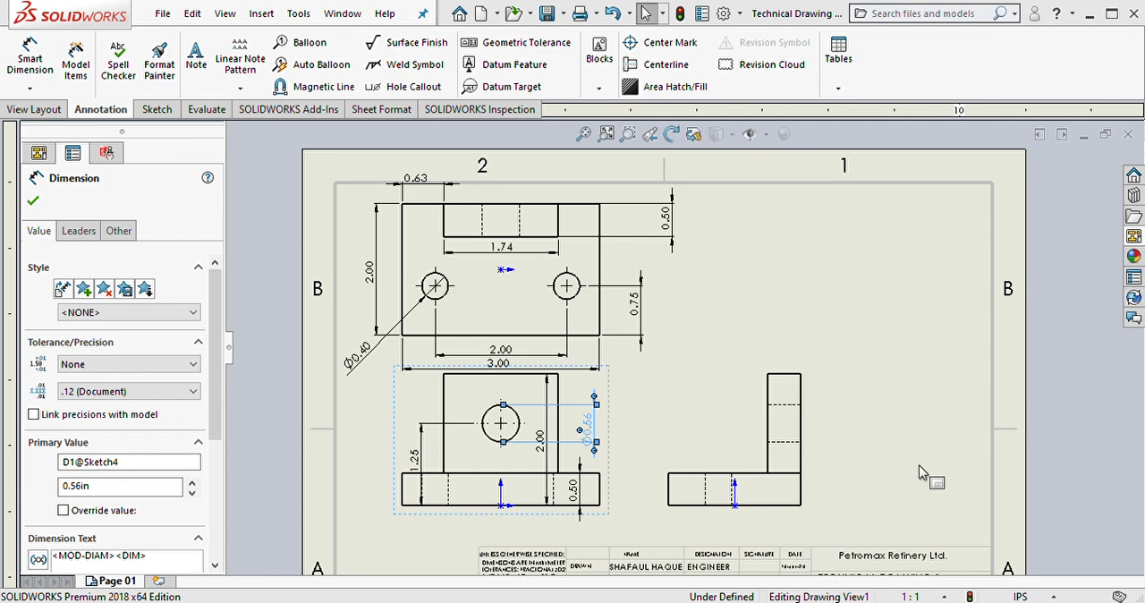
pyautogui.click(851, 429)
pyautogui.moveTo(539, 452); pyautogui.dragTo(374, 453)
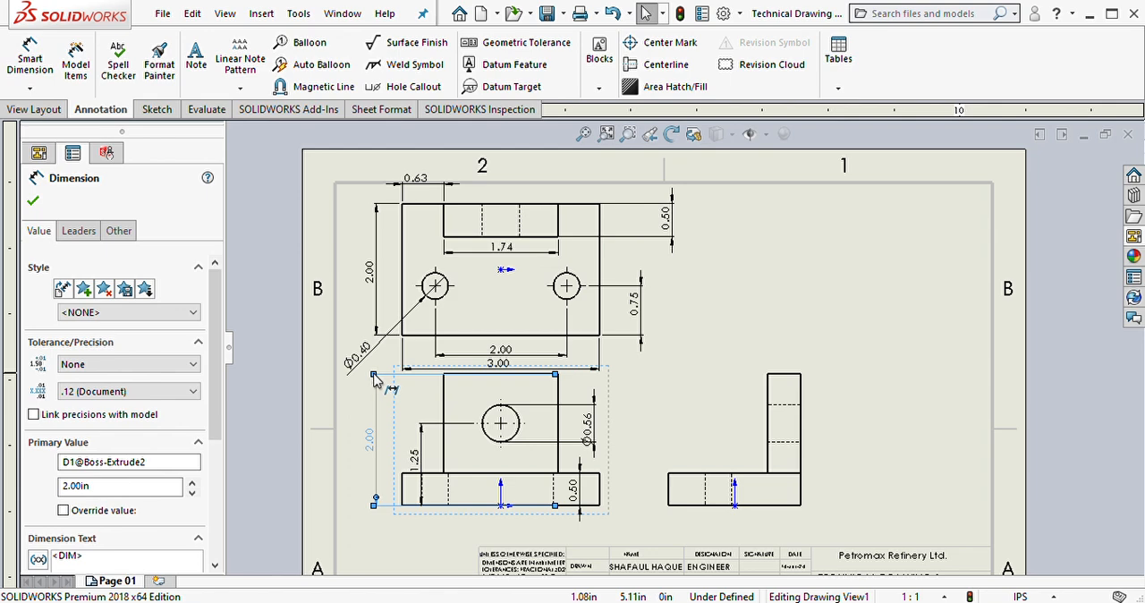
pyautogui.moveTo(373, 380); pyautogui.dragTo(516, 445)
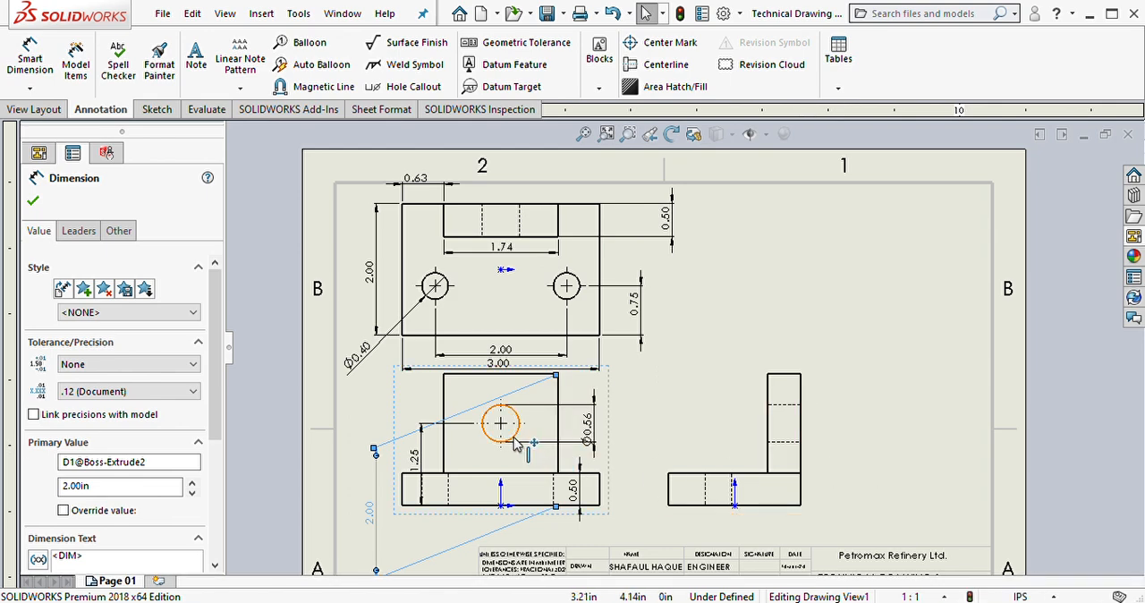
pyautogui.hotkey('ctrl', 'z')
pyautogui.click(377, 456)
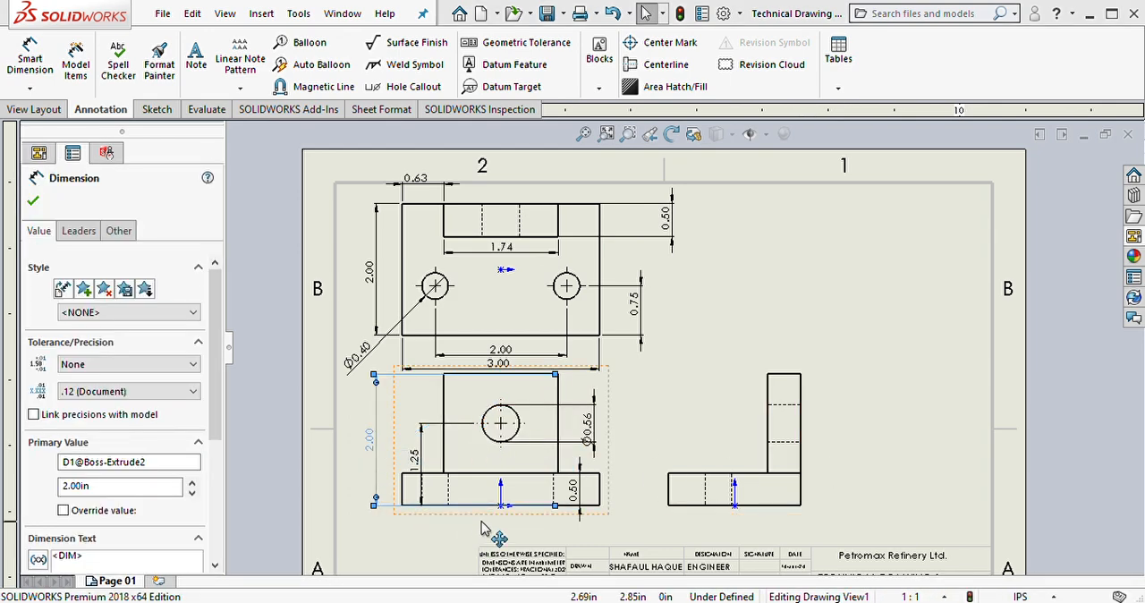
# Step: Reattach the 2.00 height dimension to the right view's upper and lower right corners and place it to the right of that view
pyautogui.moveTo(554, 505); pyautogui.dragTo(725, 506)
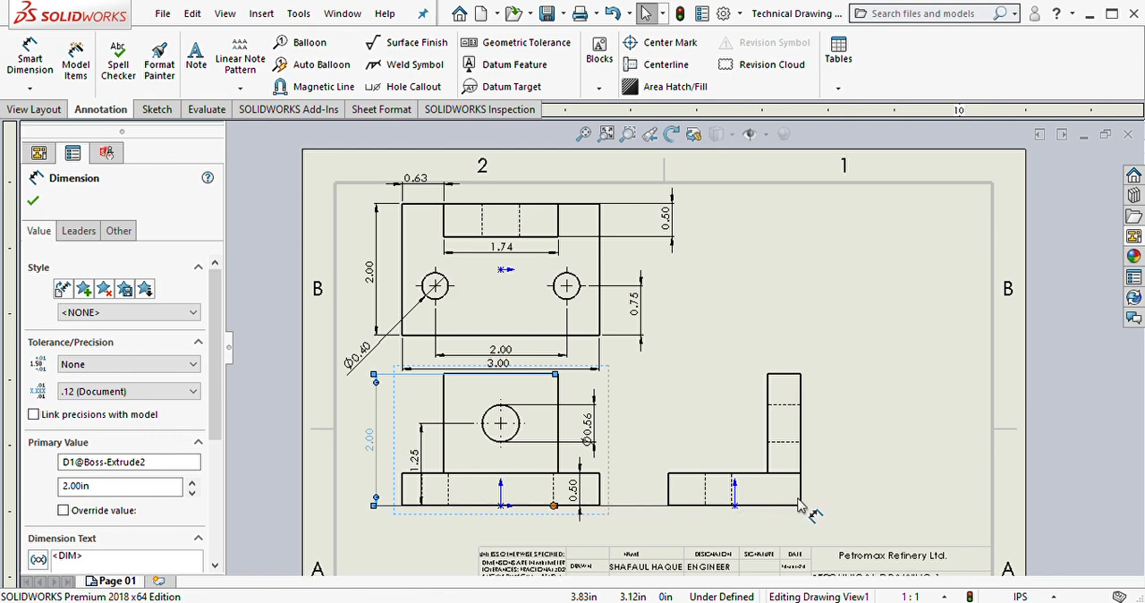
pyautogui.moveTo(805, 506); pyautogui.dragTo(801, 505)
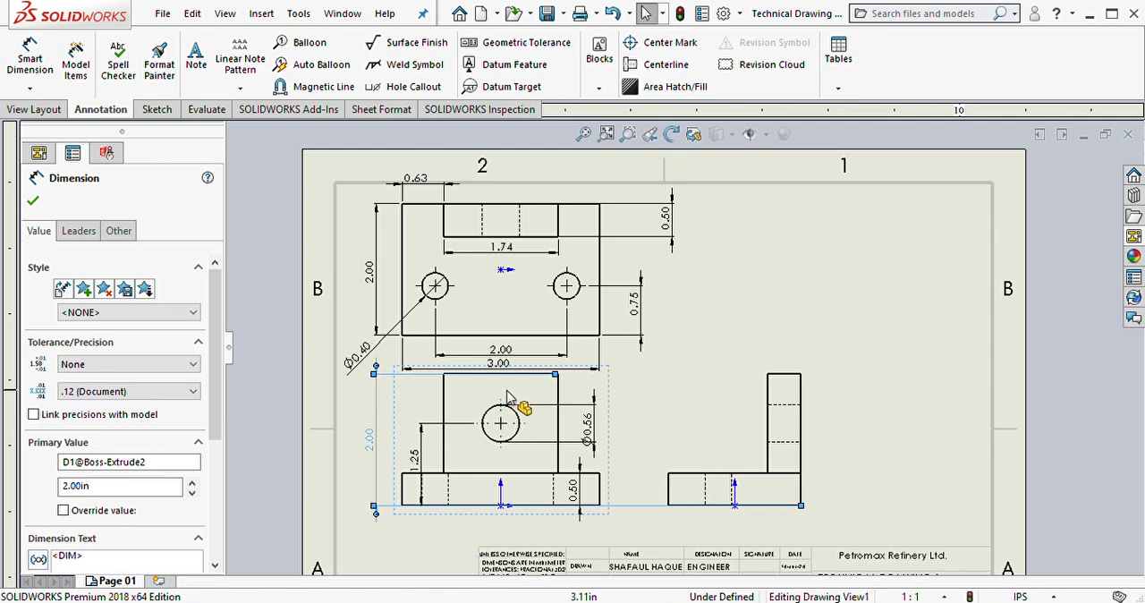
pyautogui.moveTo(556, 377); pyautogui.dragTo(800, 376)
pyautogui.moveTo(373, 447); pyautogui.dragTo(856, 447)
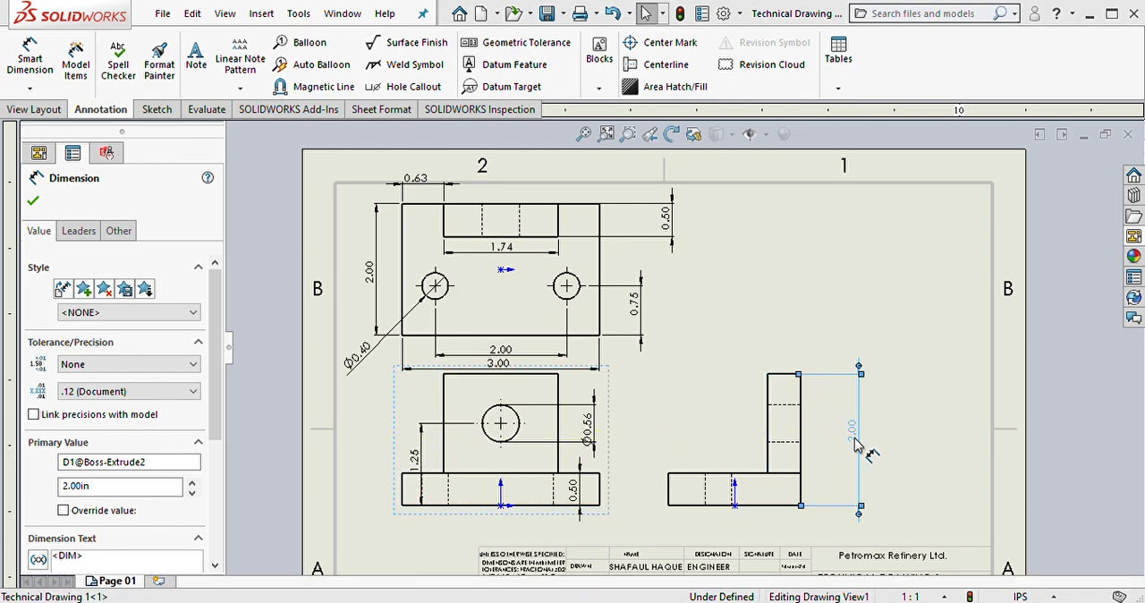
pyautogui.click(920, 463)
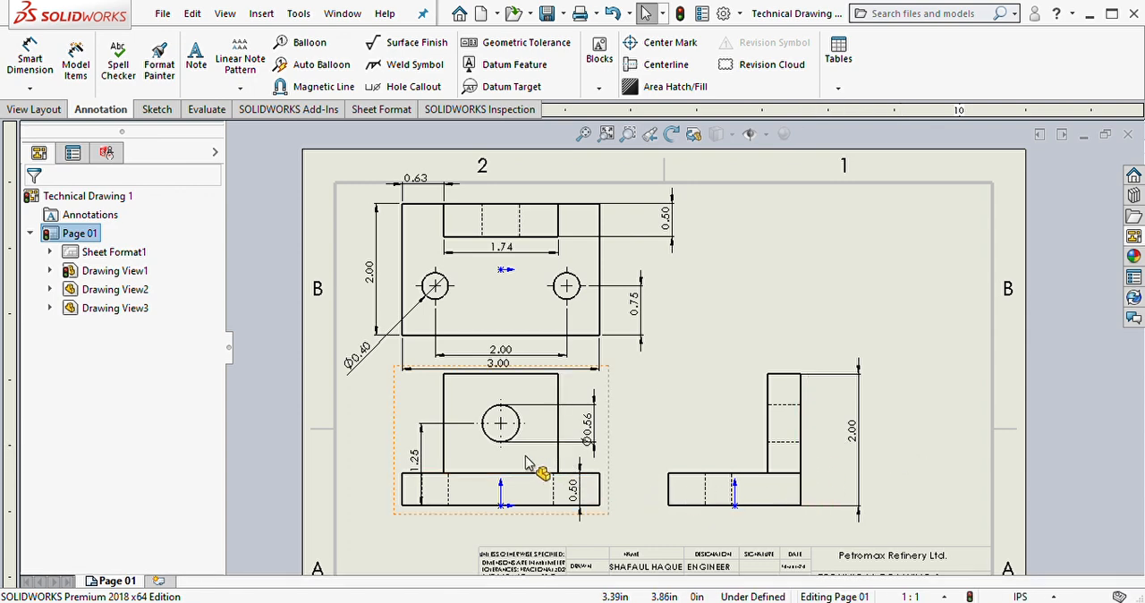
# Step: Move the 1.25 hole-height dimension to the left of the front view and the 0.50 base-thickness dimension to its right
pyautogui.moveTo(422, 472); pyautogui.dragTo(376, 471)
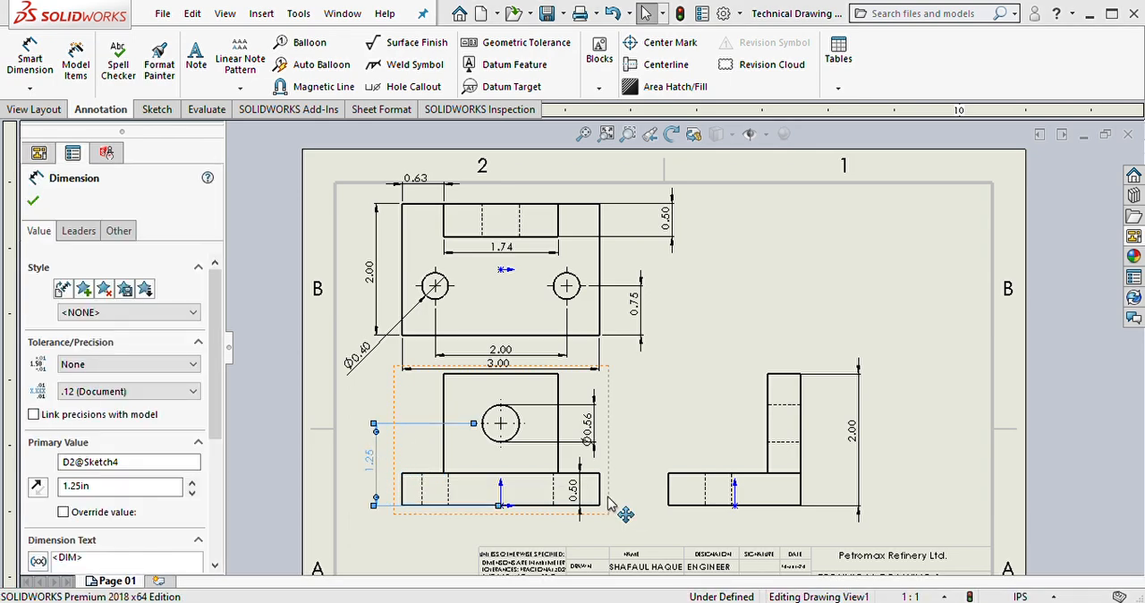
pyautogui.moveTo(575, 491); pyautogui.dragTo(620, 489)
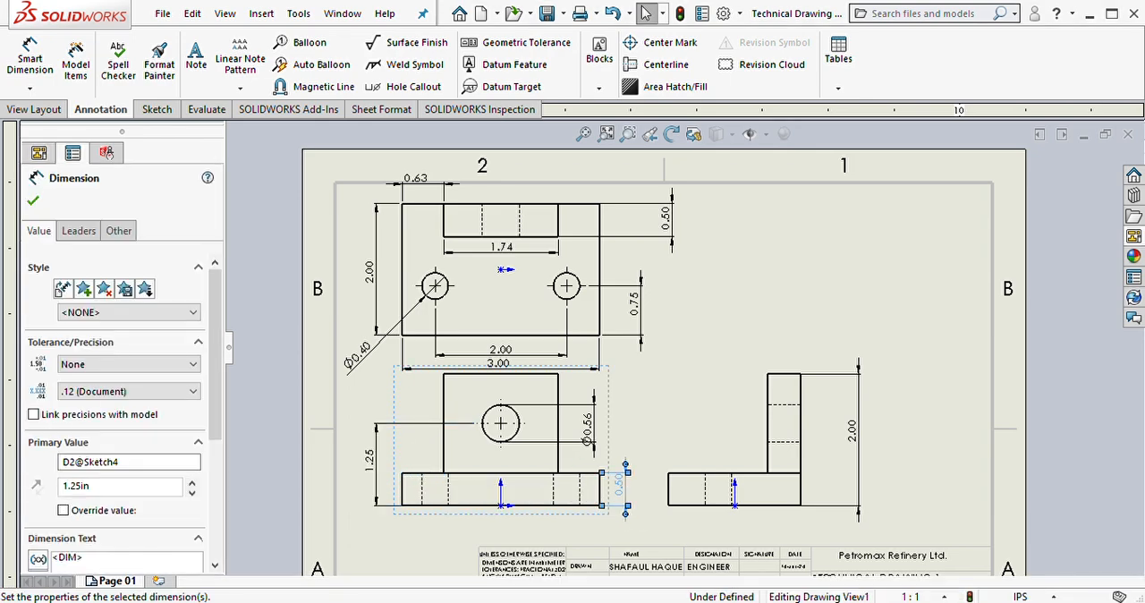
pyautogui.click(939, 483)
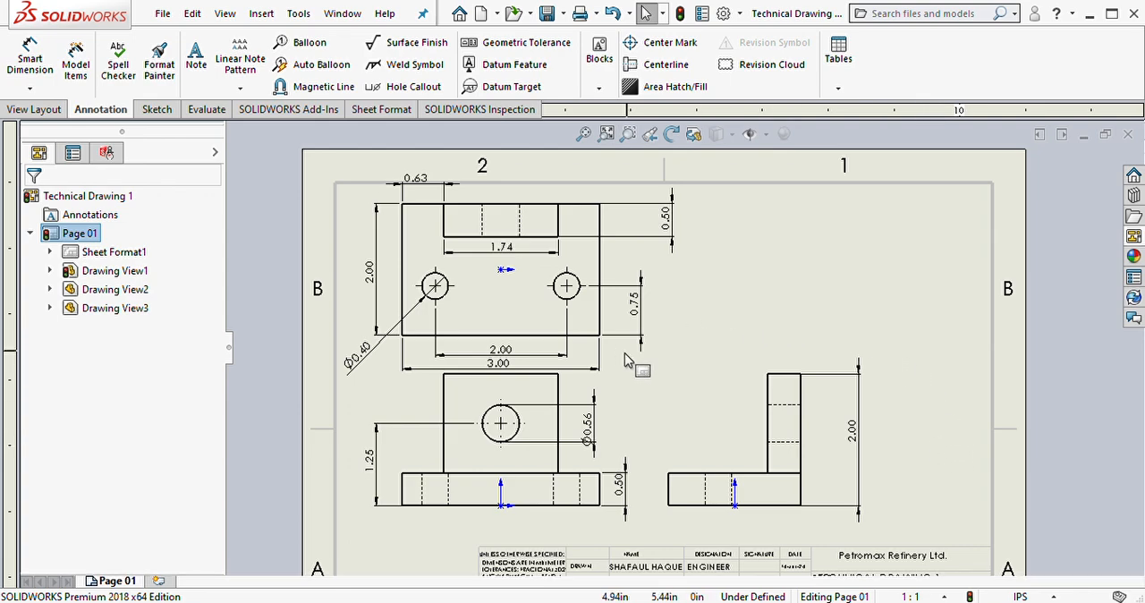
# Step: Lower the front view further, together with the aligned right view, to widen the gap below the 3.00 dimension
pyautogui.click(613, 391)
pyautogui.moveTo(613, 391); pyautogui.dragTo(609, 412)
pyautogui.click(919, 294)
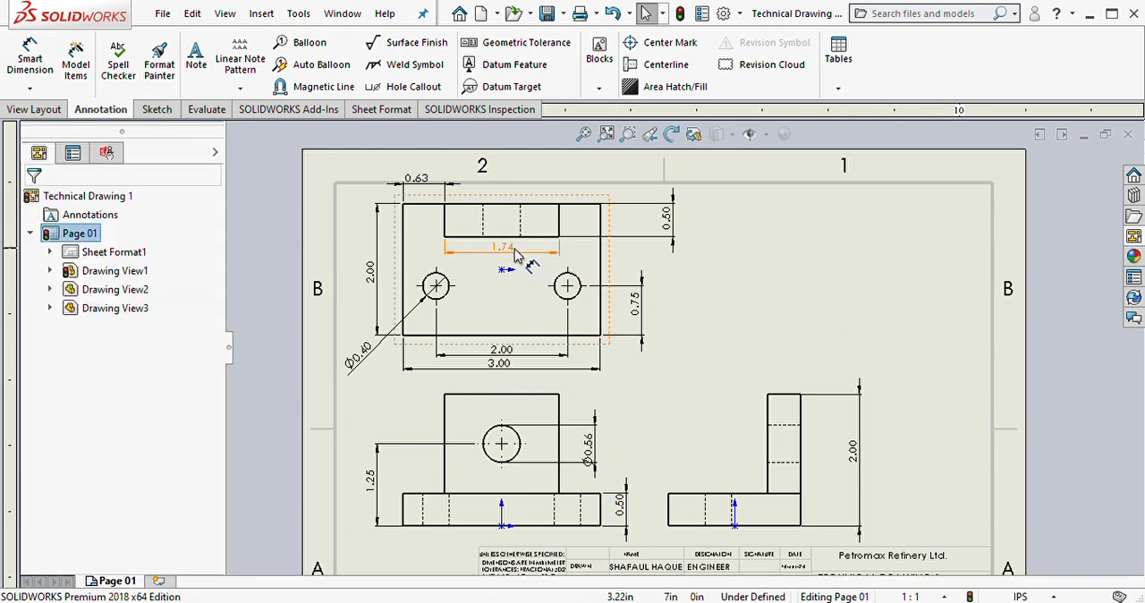
# Step: Place the 1.74 and 0.63 dimensions in one row just above the top view and save the drawing
pyautogui.moveTo(516, 259); pyautogui.dragTo(529, 199)
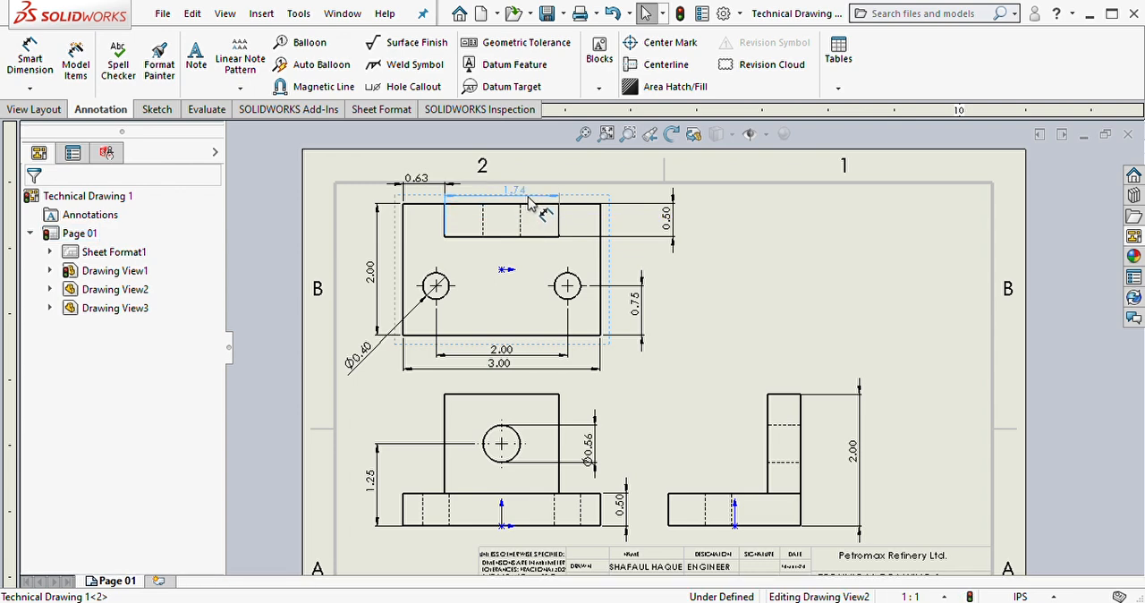
pyautogui.click(423, 182)
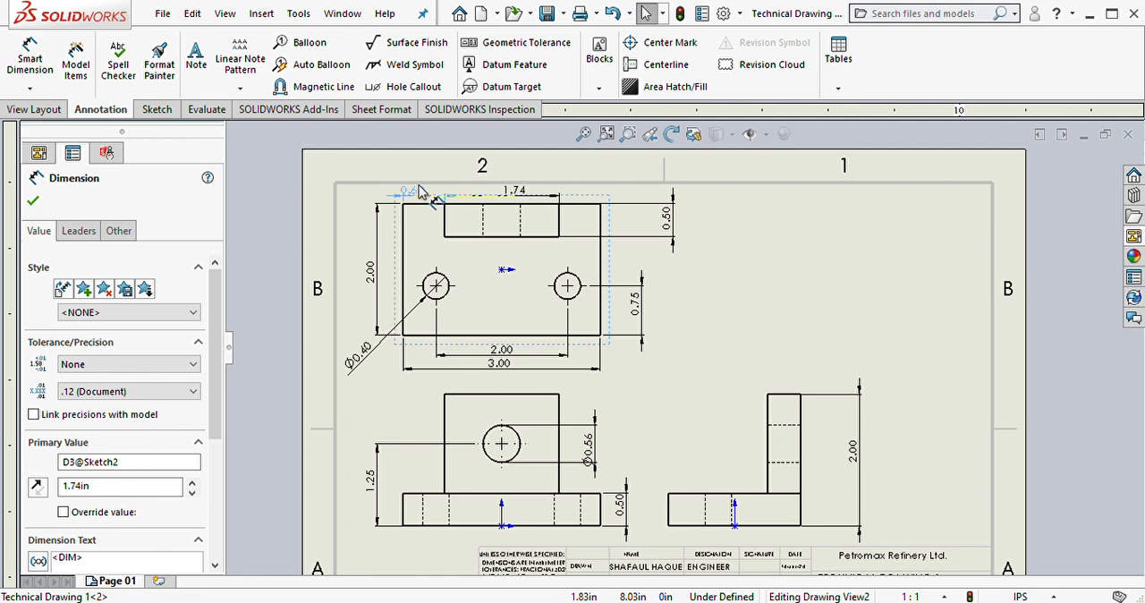
pyautogui.click(824, 298)
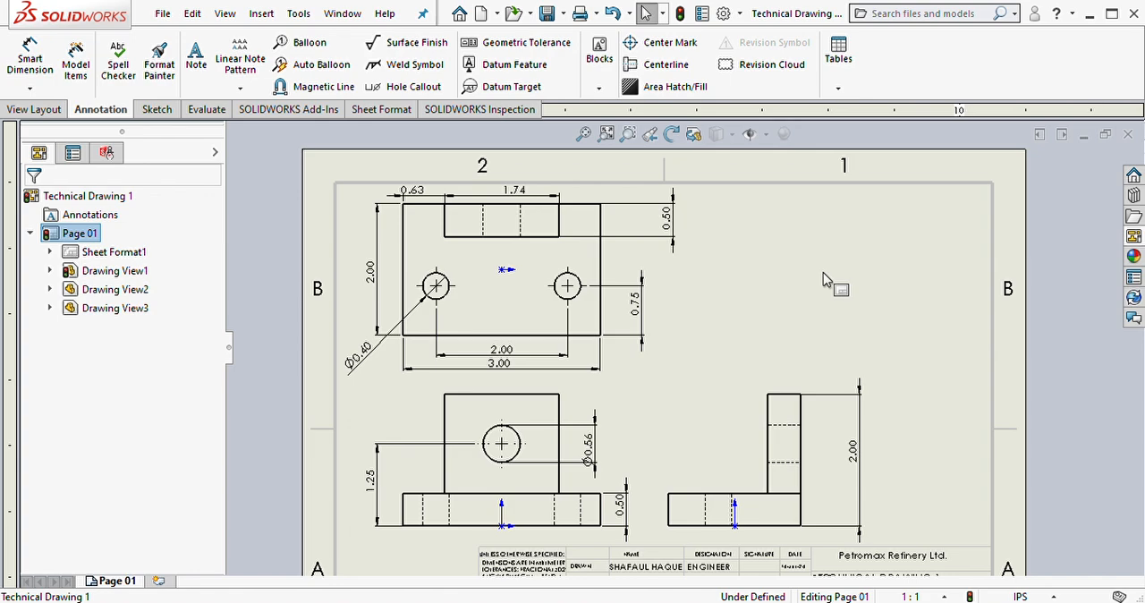
pyautogui.click(583, 134)
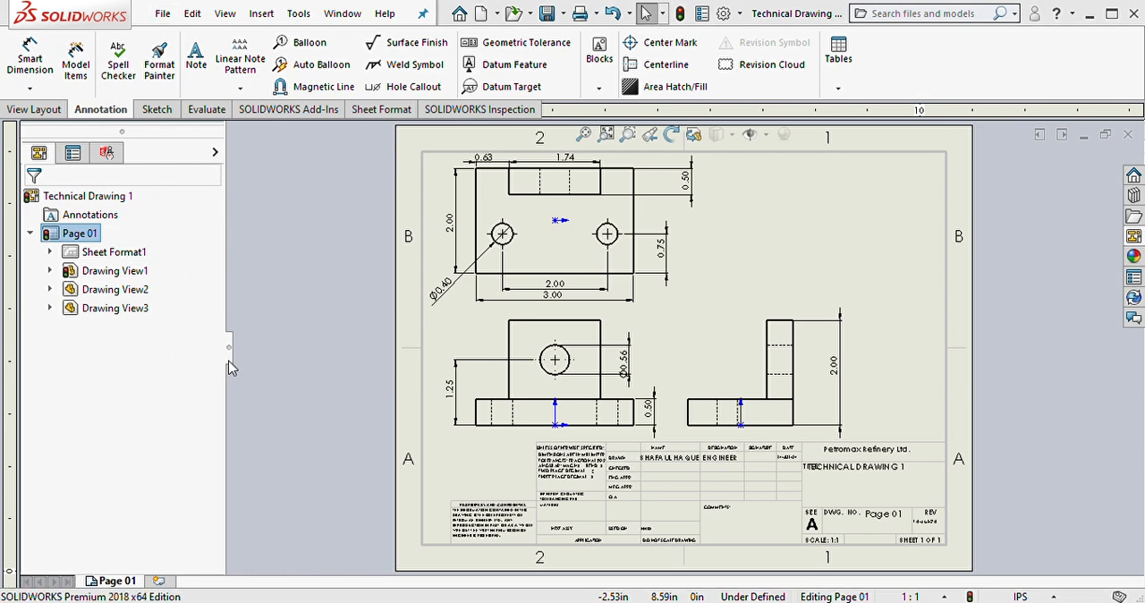
pyautogui.hotkey('ctrl', 's')
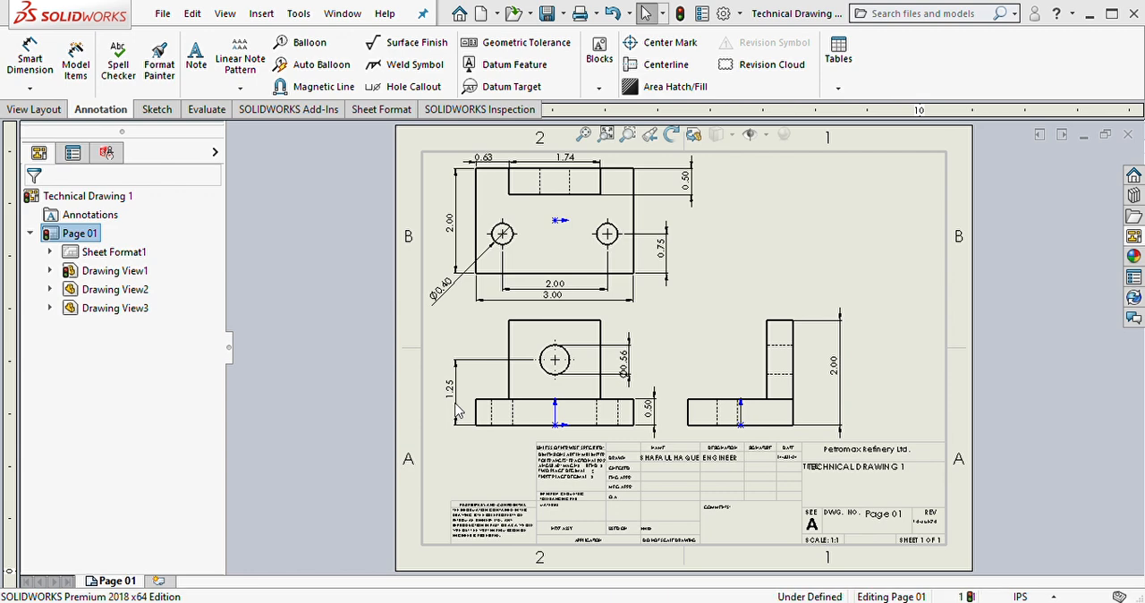